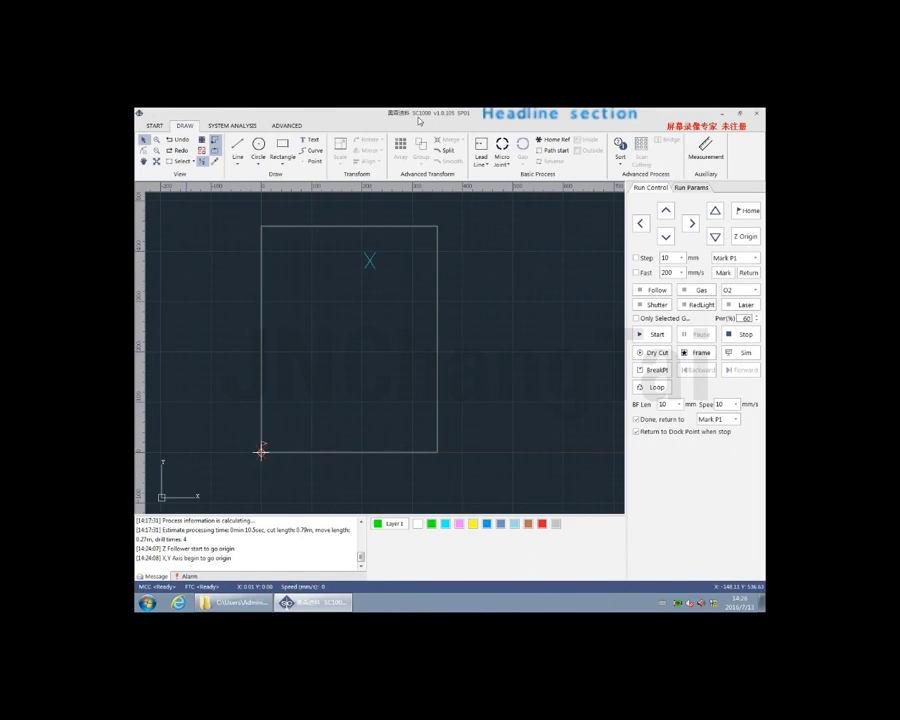
- Look through the START, SYSTEM ANALYSIS and ADVANCED ribbon tabs
left_click(154, 125)
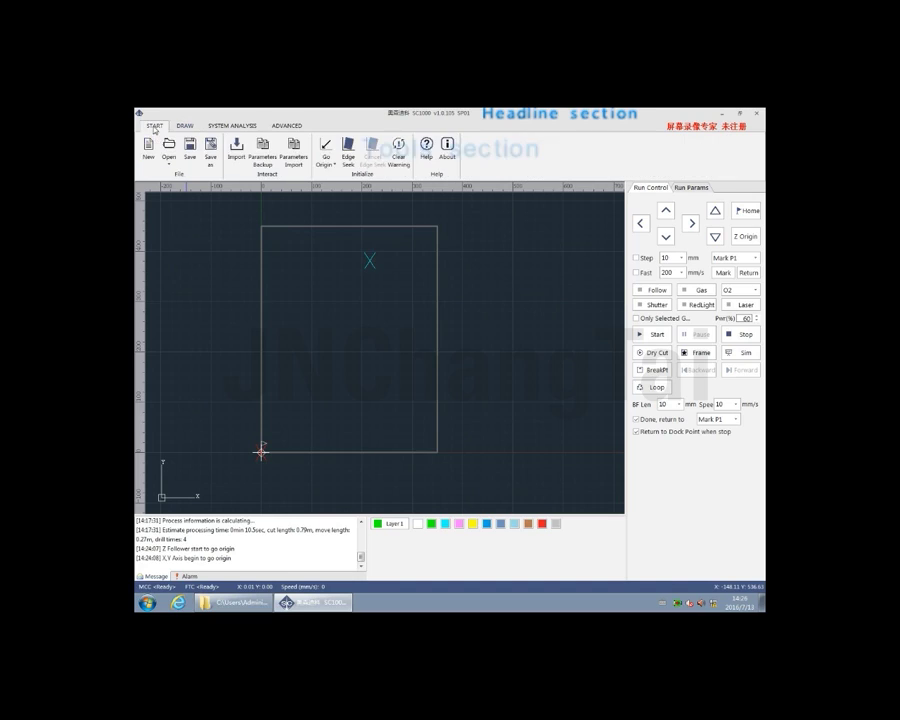
left_click(185, 125)
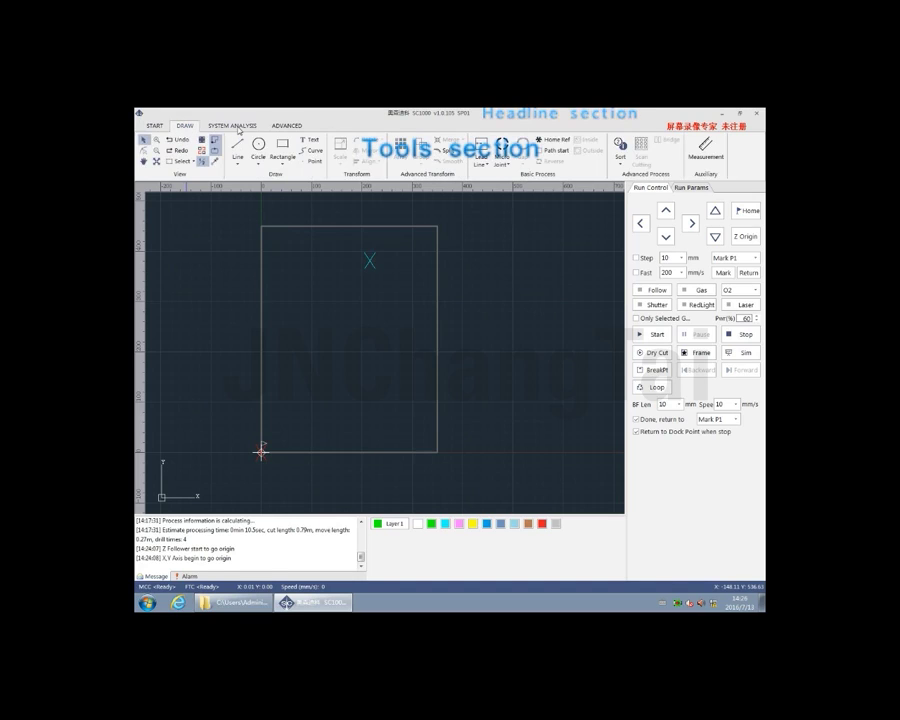
left_click(236, 126)
left_click(286, 126)
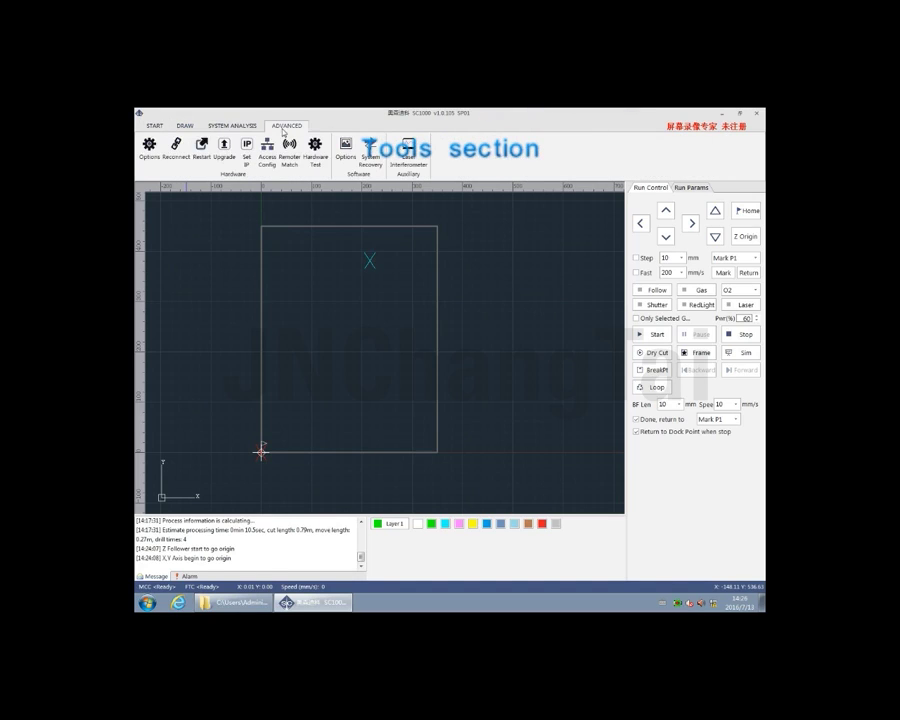
left_click(155, 125)
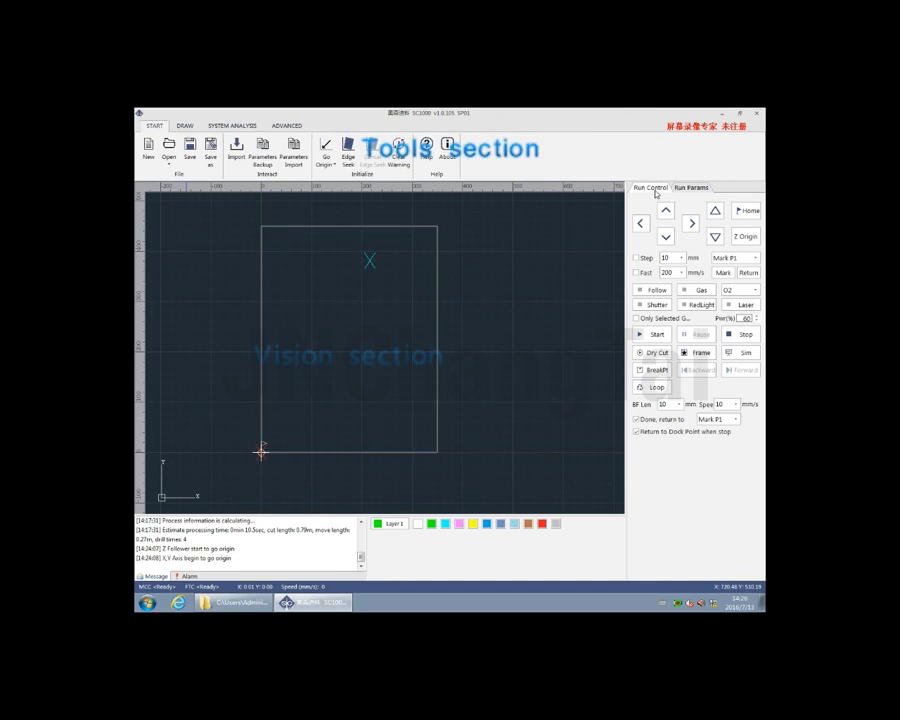
- Check the Run Params and Run Control panels, then show the alarm log with two cleared FTC alarms
left_click(691, 187)
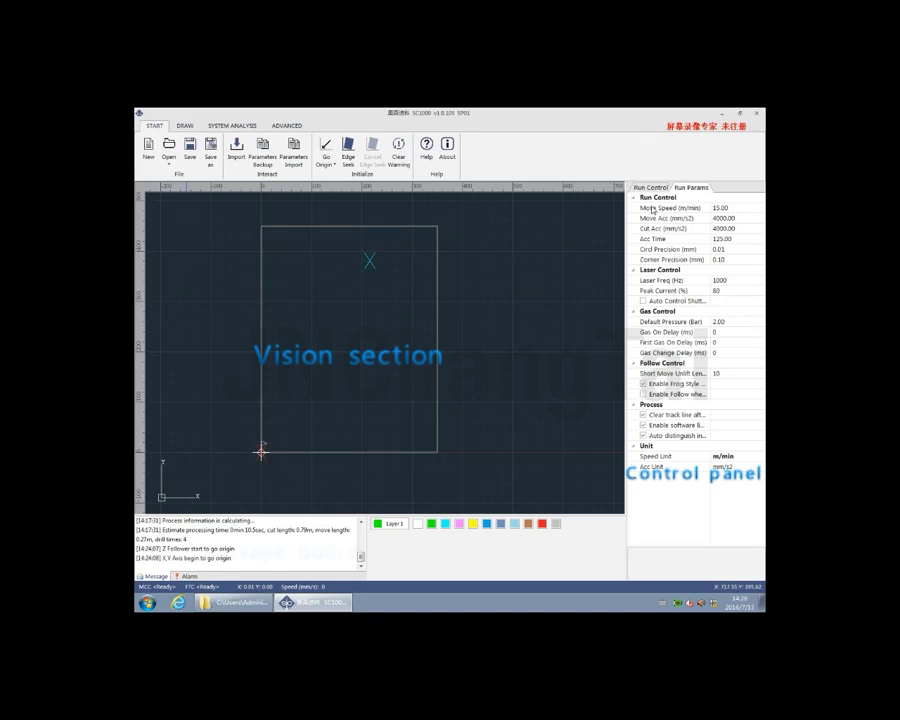
left_click(650, 187)
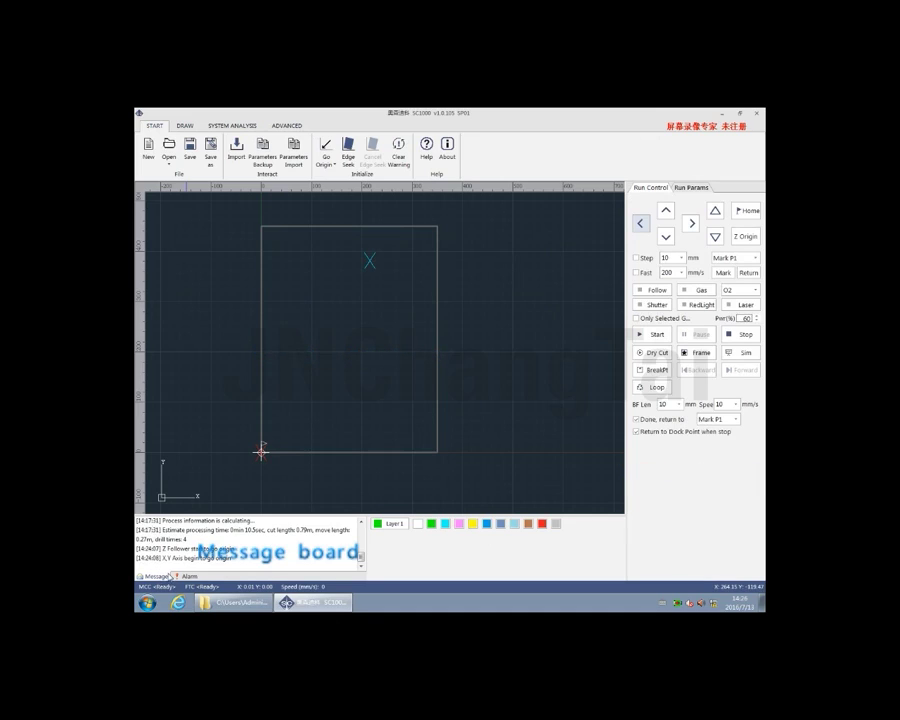
left_click(189, 576)
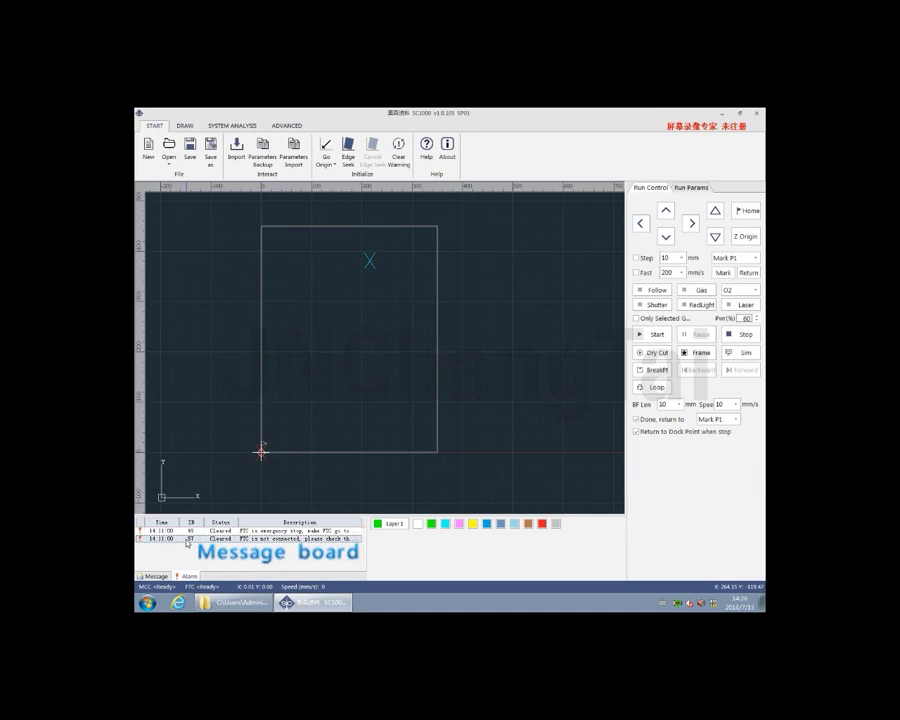
- Open Layer 1's cutting parameters and close them with OK, leaving the values unchanged
double_click(394, 527)
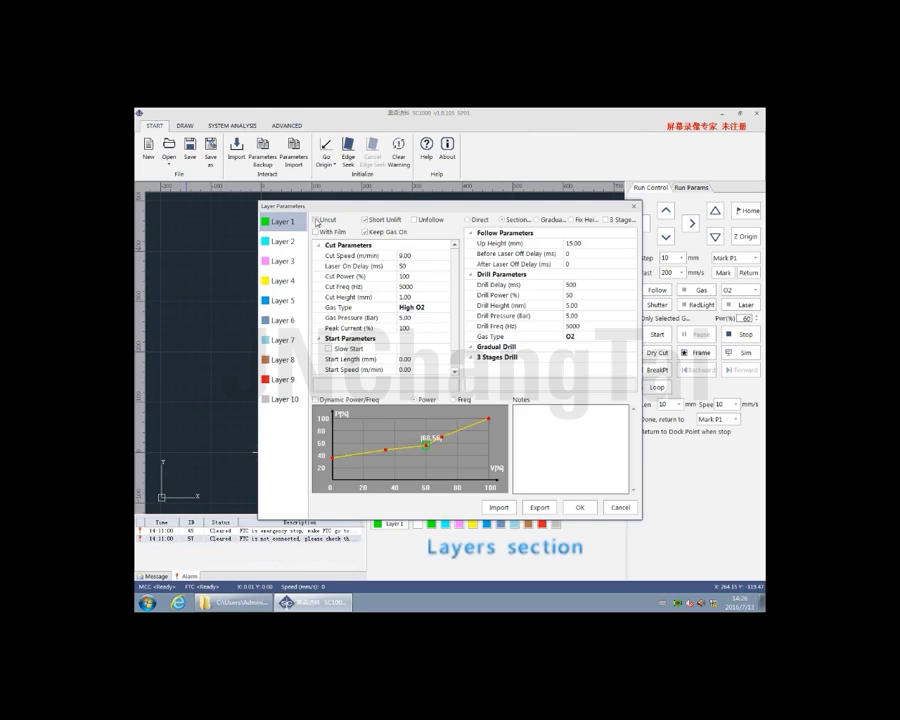
left_click(581, 508)
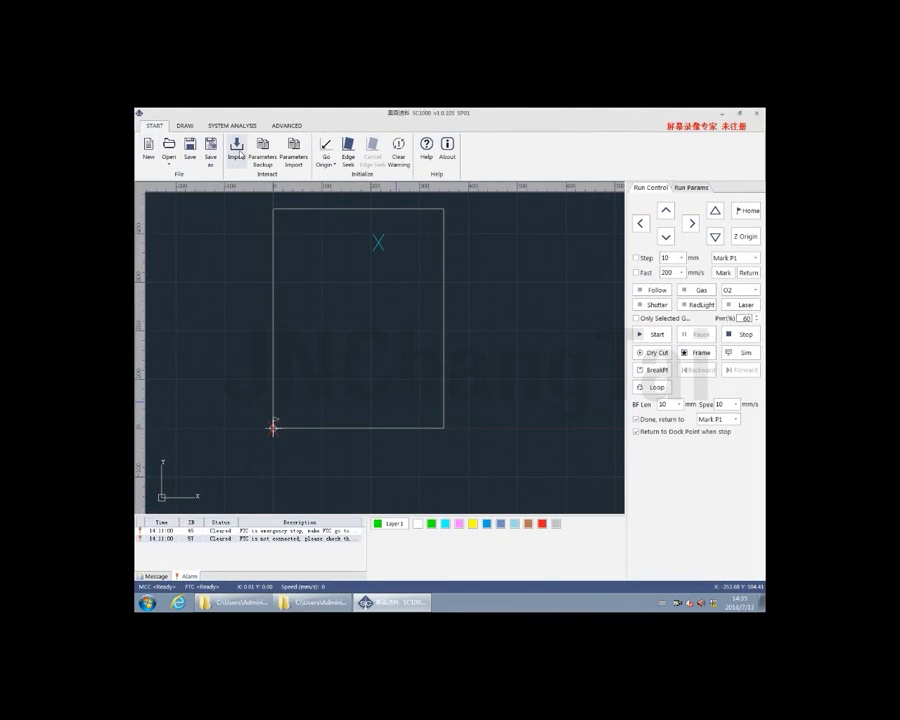
- Import the 钣金件.dxf part drawing
left_click(176, 152)
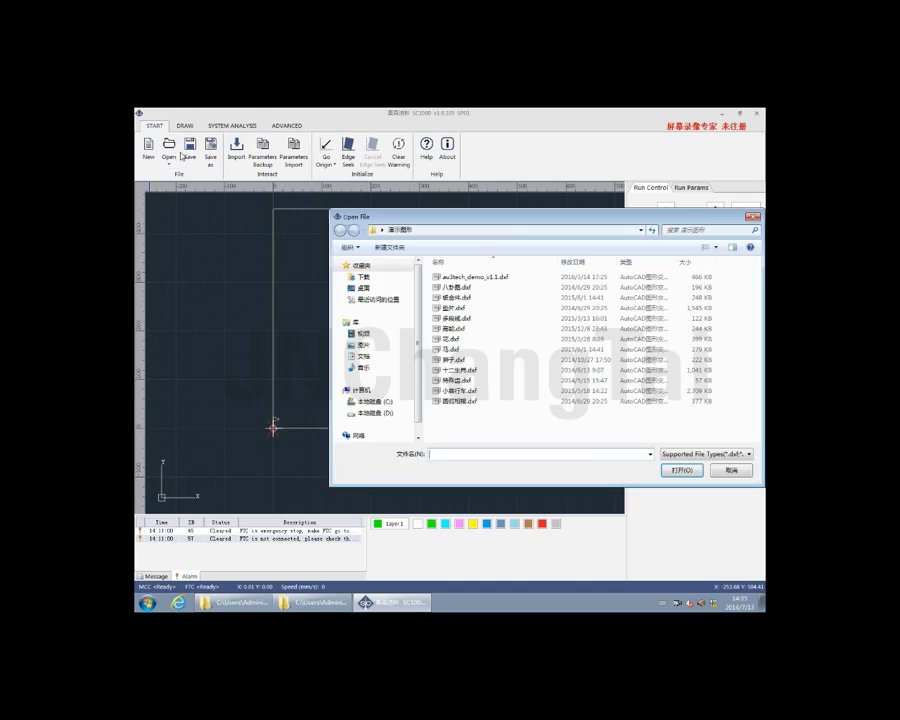
double_click(463, 297)
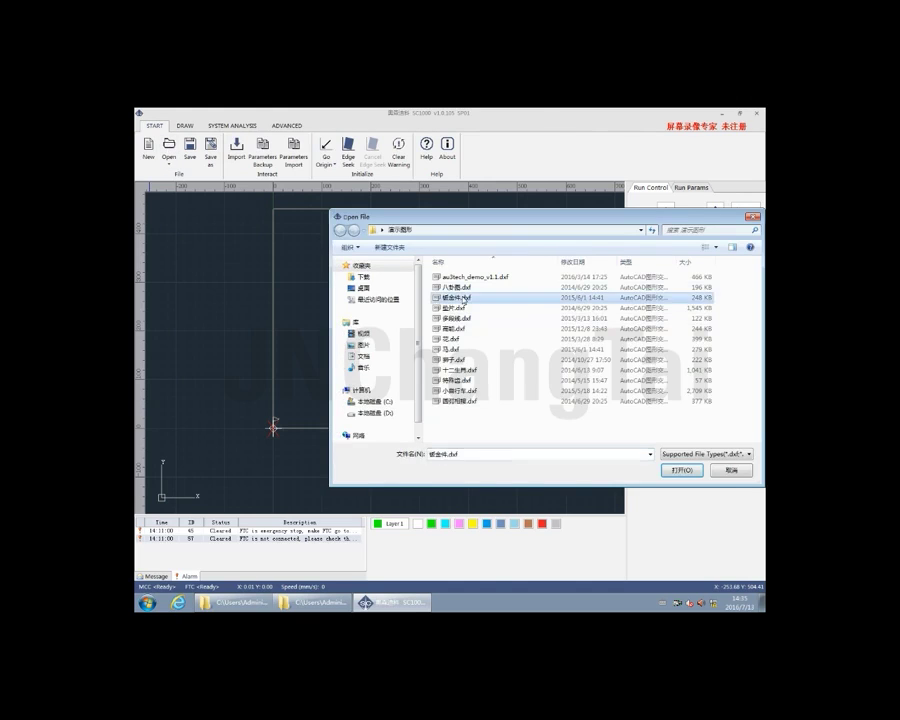
scroll(288, 328, "down", 5)
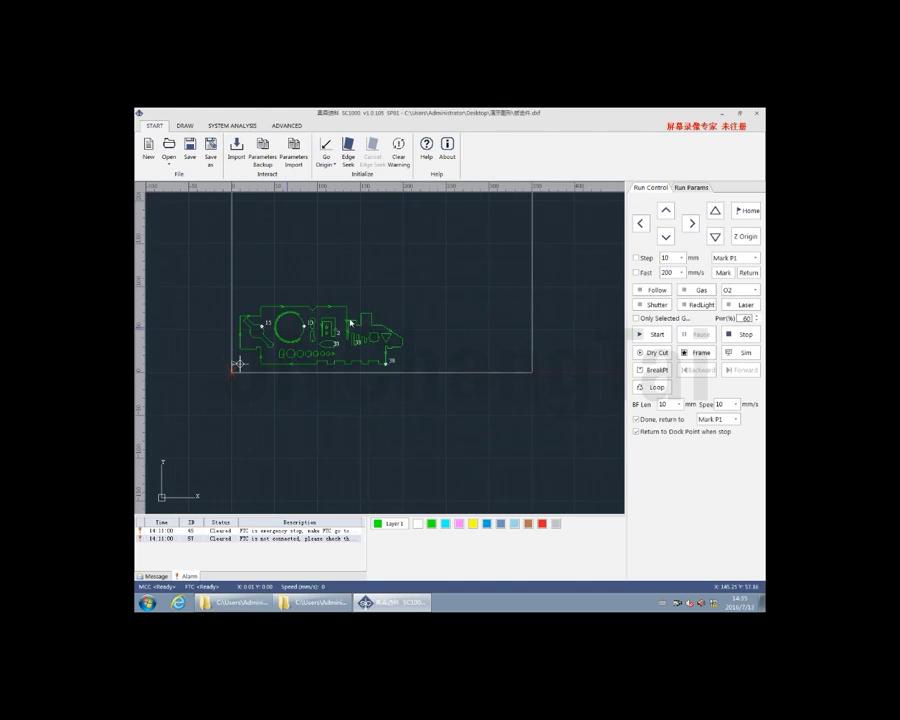
- Start a new document, open 花.dxf, and import 马.dxf into it
left_click(148, 150)
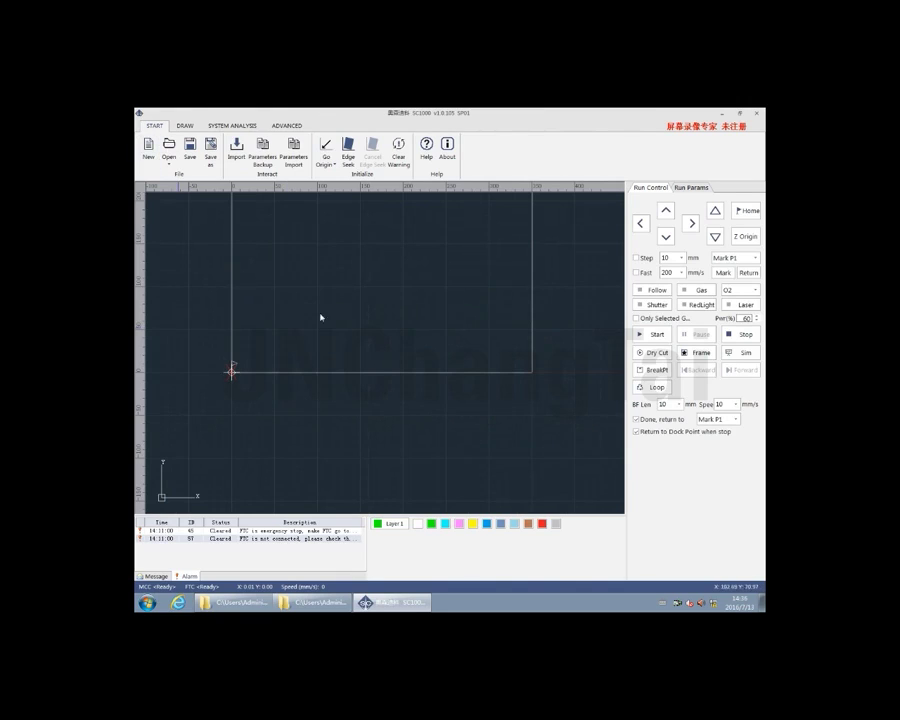
left_click(169, 148)
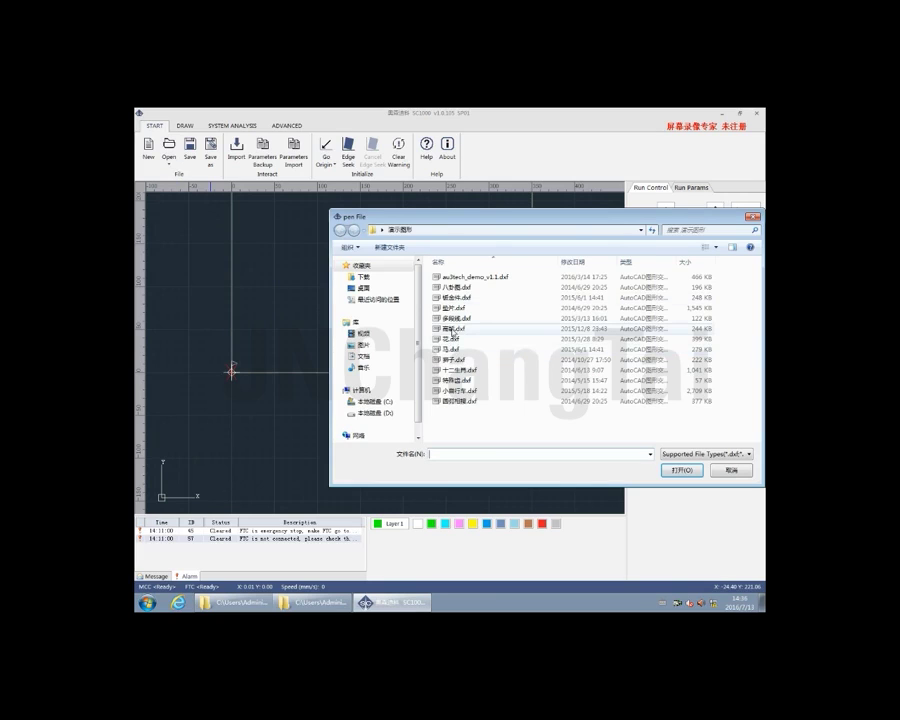
double_click(458, 339)
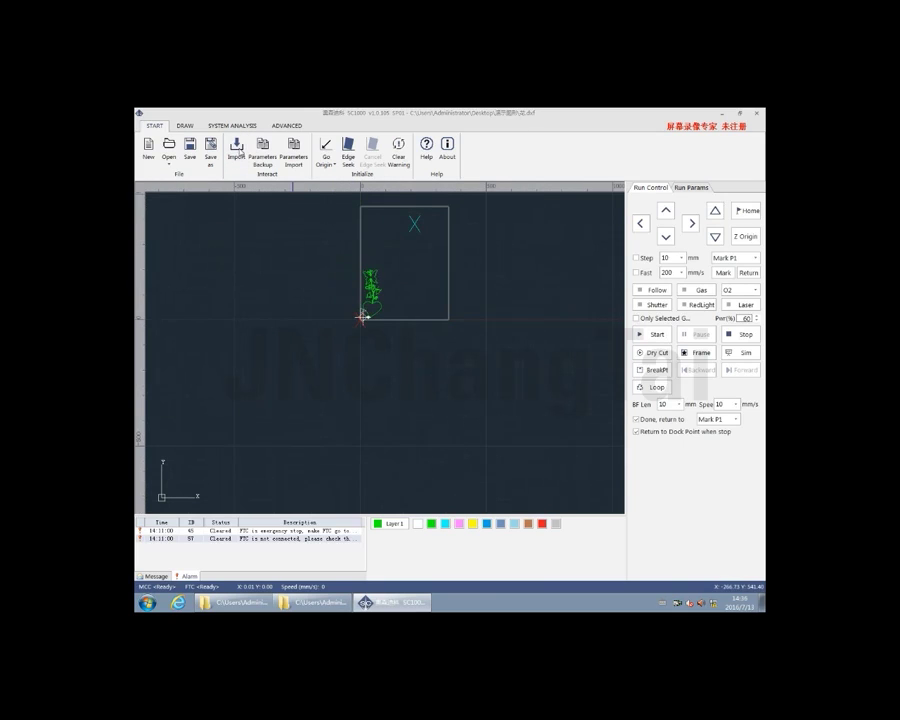
left_click(237, 150)
double_click(447, 349)
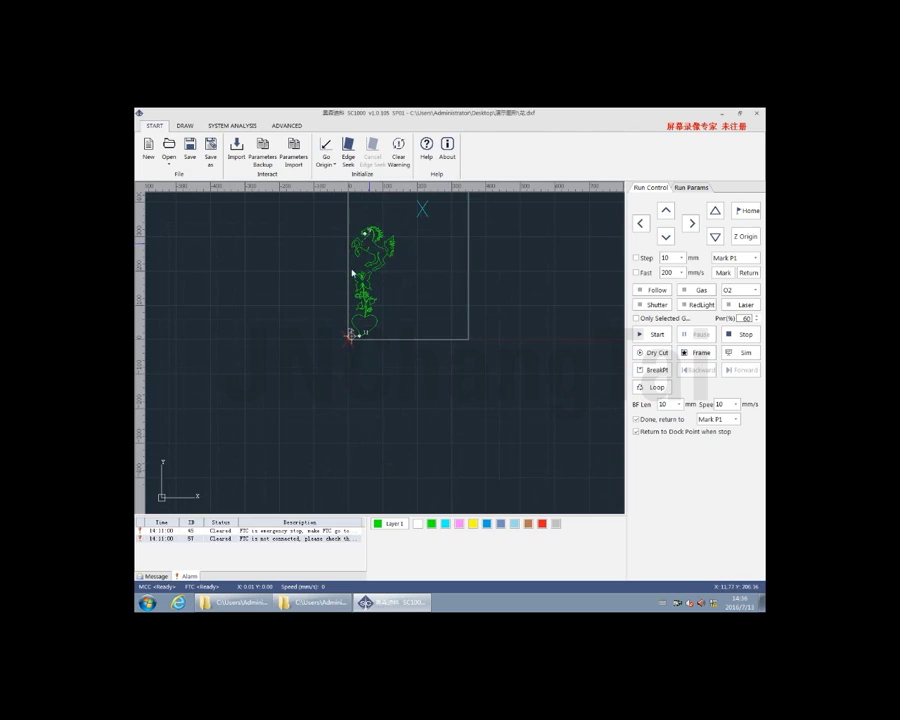
scroll(365, 268, "down", 1)
scroll(362, 262, "up", 2)
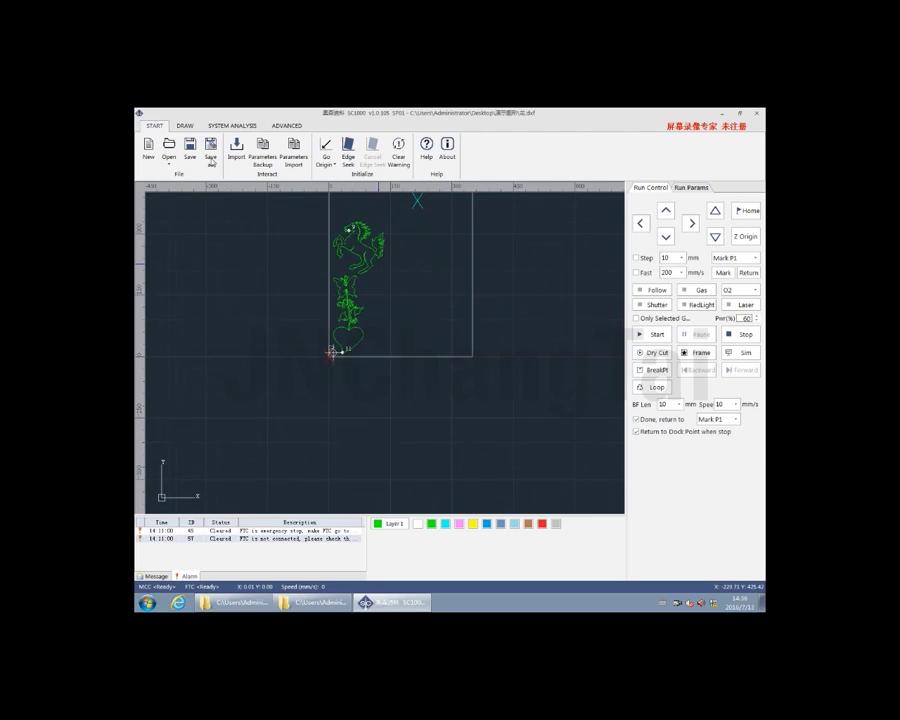
- Save the drawing in dxf format as 123.dxf
left_click(210, 150)
type("123")
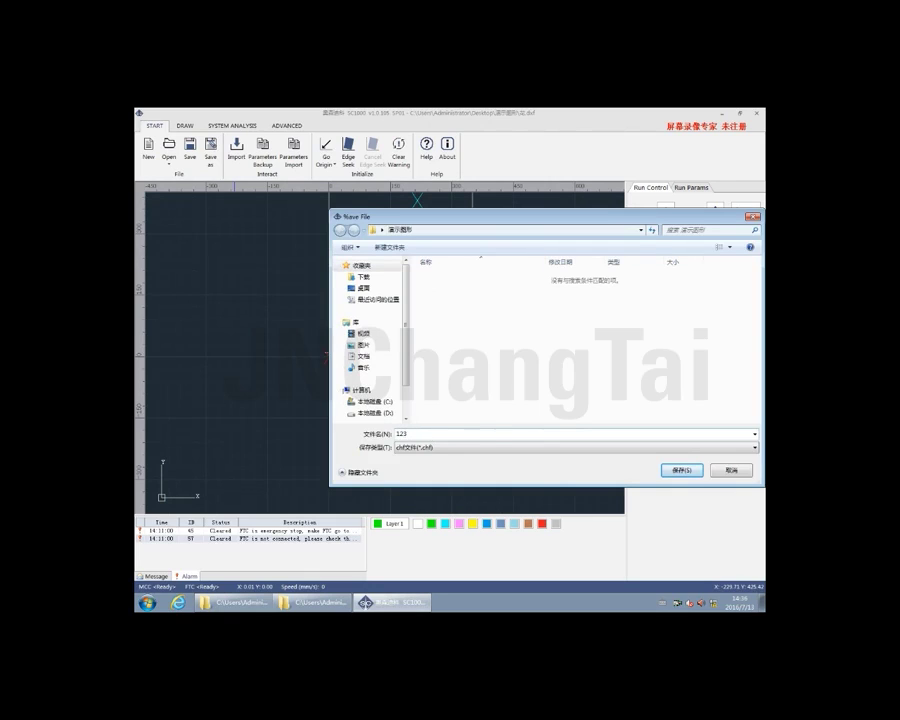
left_click(500, 447)
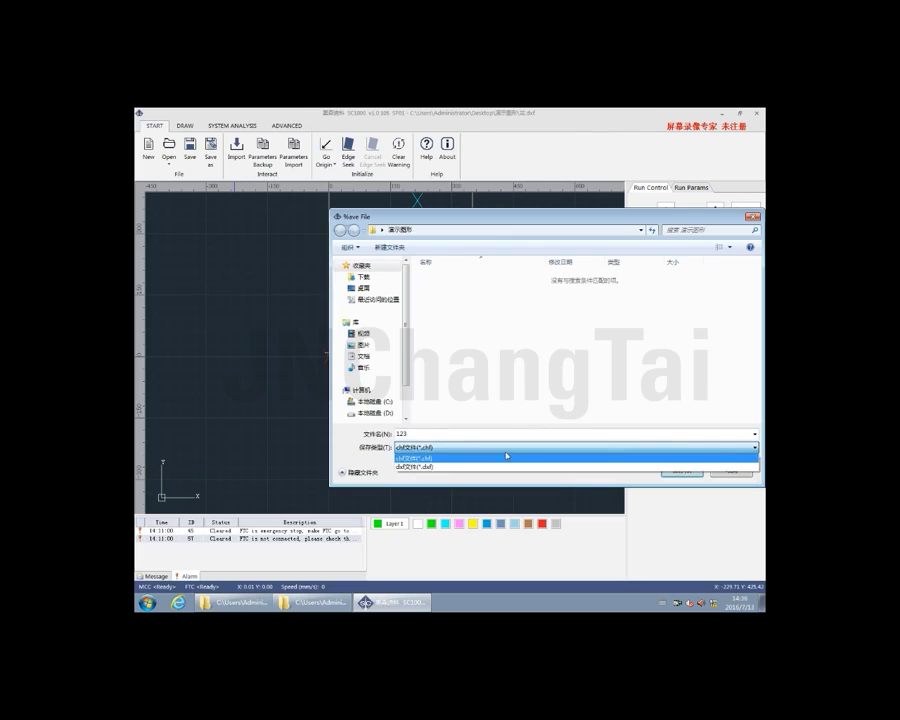
left_click(421, 466)
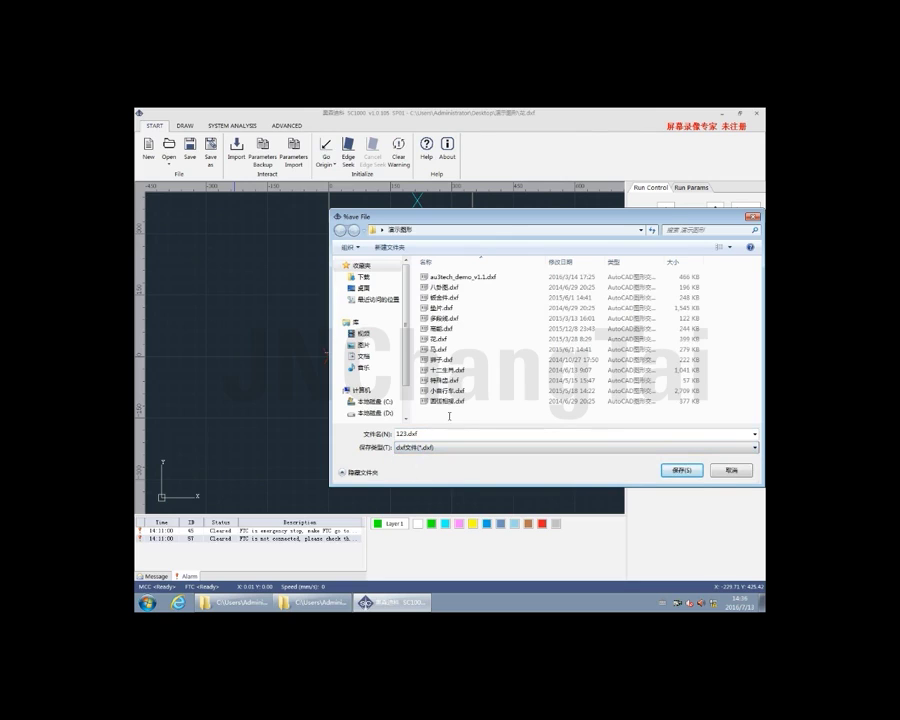
left_click(684, 470)
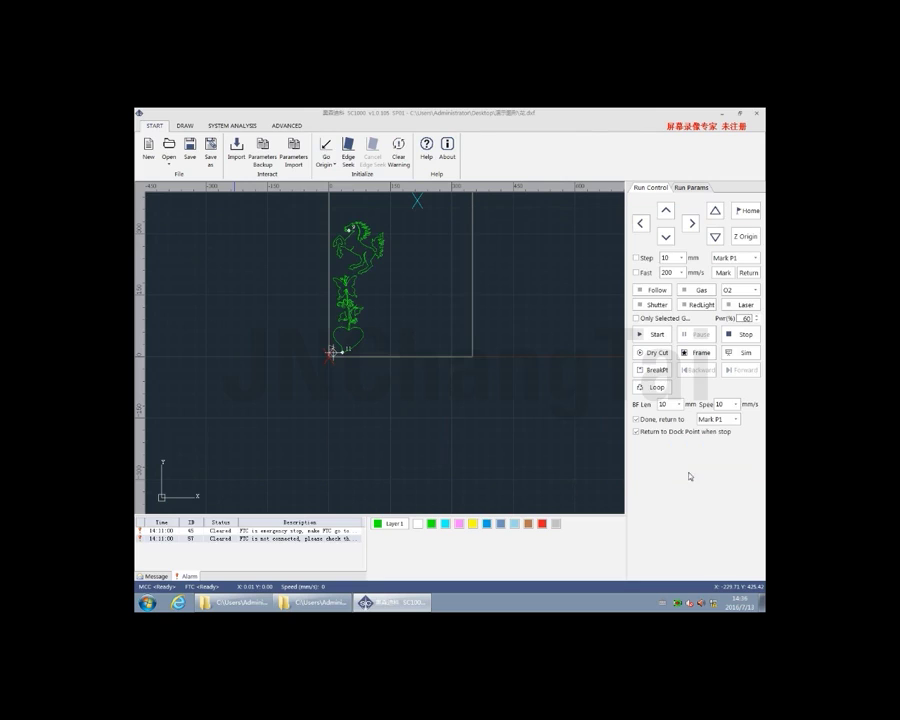
- Clear the canvas with a new document and reopen 123.dxf
left_click(171, 150)
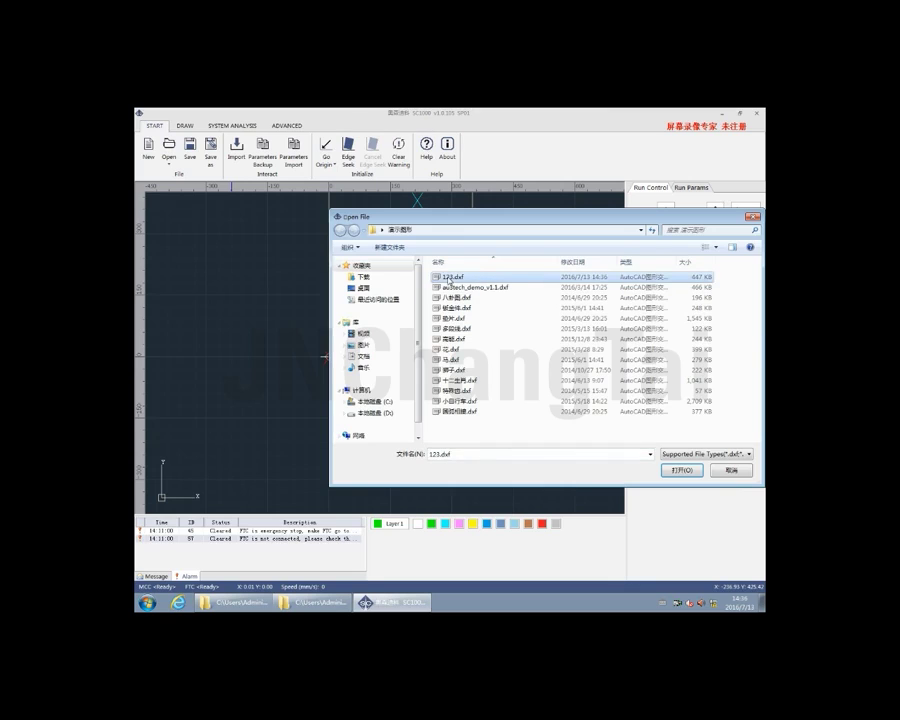
double_click(449, 280)
scroll(385, 283, "down", 5)
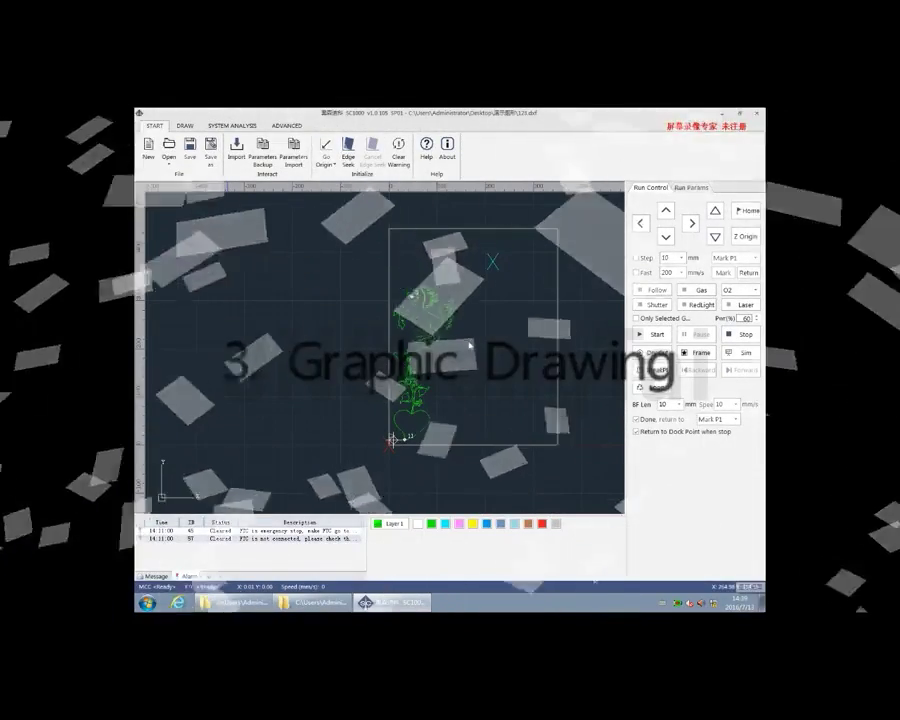
- Start a new document and browse the line, circle and shape drawing variants
left_click(145, 148)
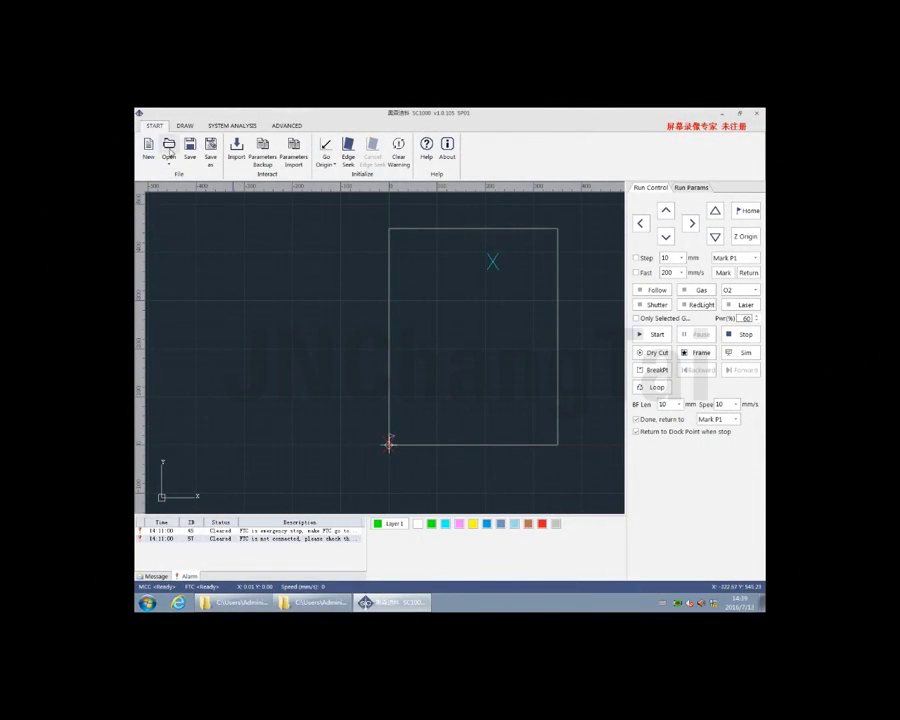
left_click(185, 126)
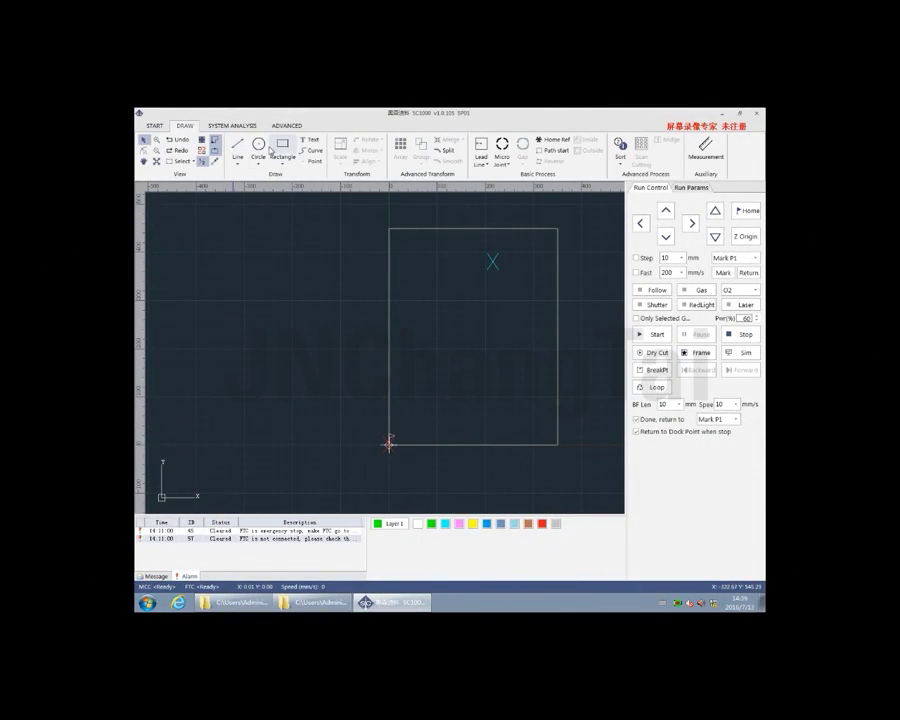
left_click(246, 167)
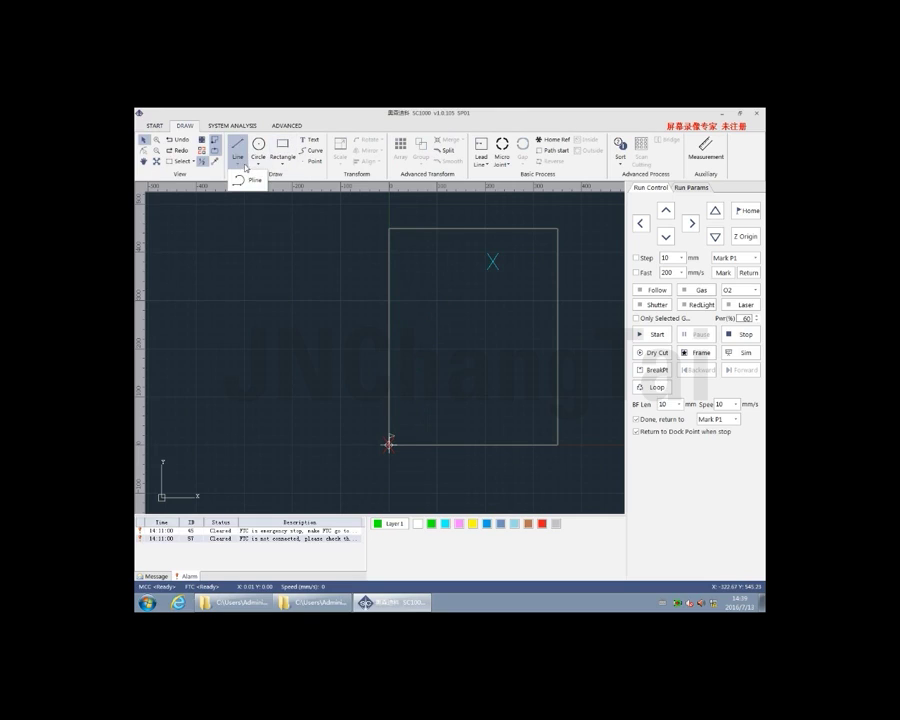
left_click(258, 166)
left_click(258, 166)
left_click(286, 166)
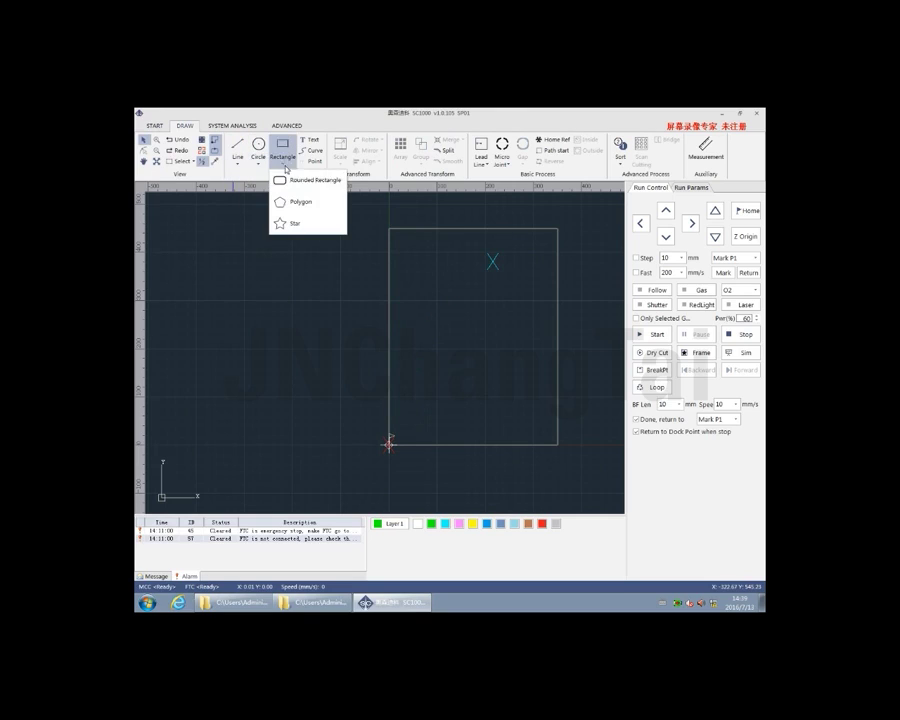
left_click(286, 166)
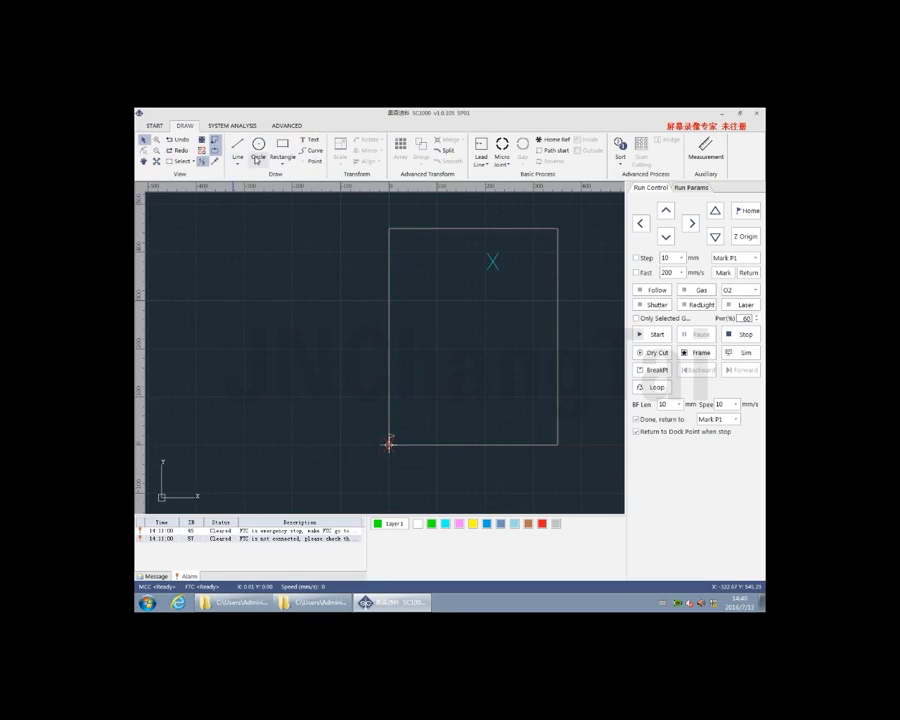
- Draw a small circle of radius 15.22 below the short line
left_click(257, 158)
left_click_drag(405, 265, 421, 266)
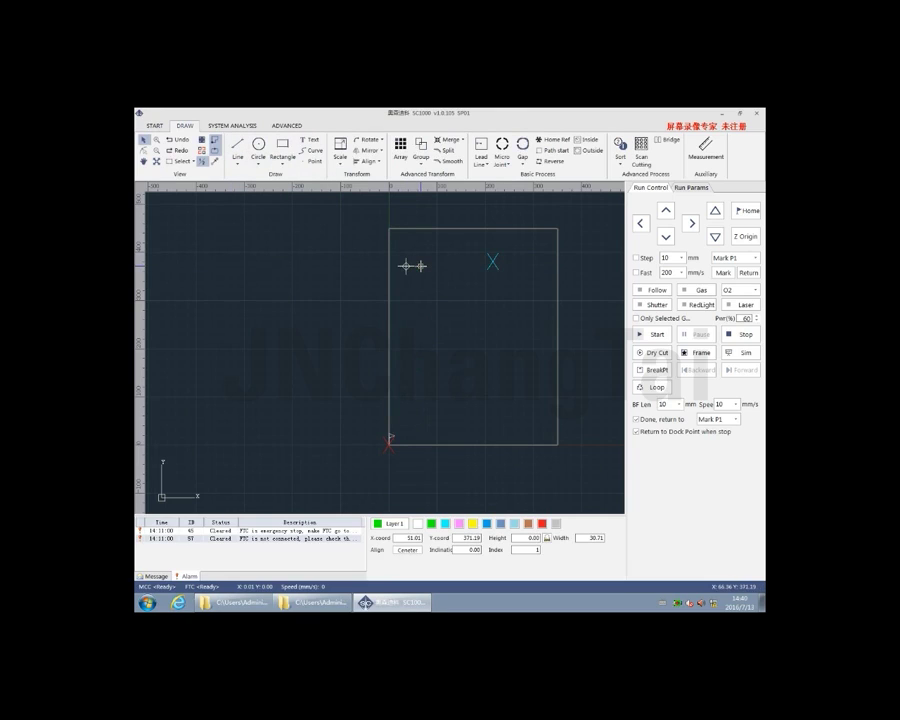
right_click(421, 266)
left_click(460, 284)
left_click(256, 164)
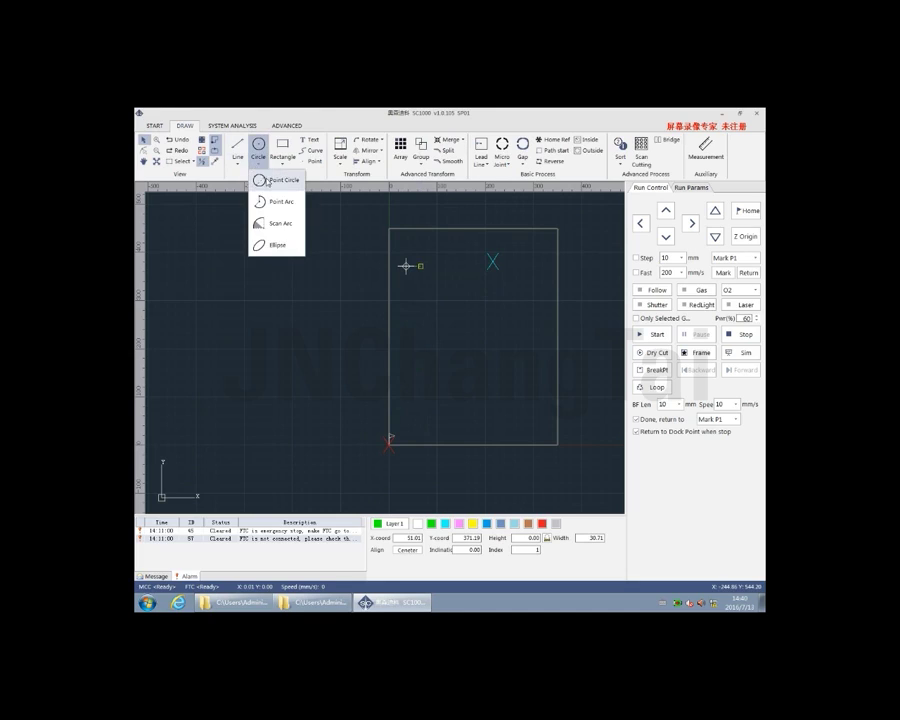
left_click(284, 180)
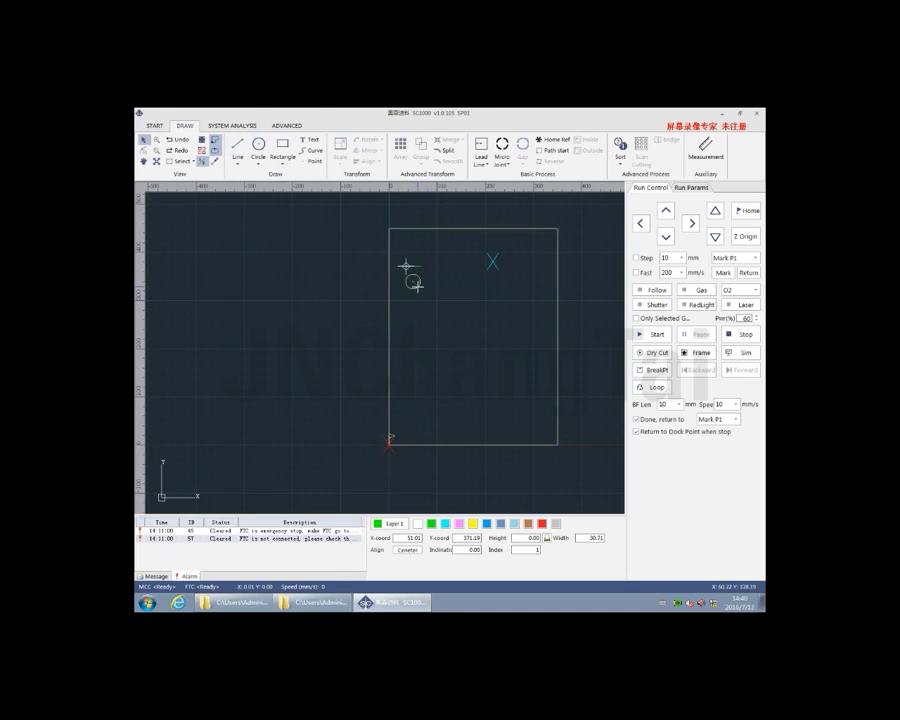
left_click_drag(410, 282, 406, 289)
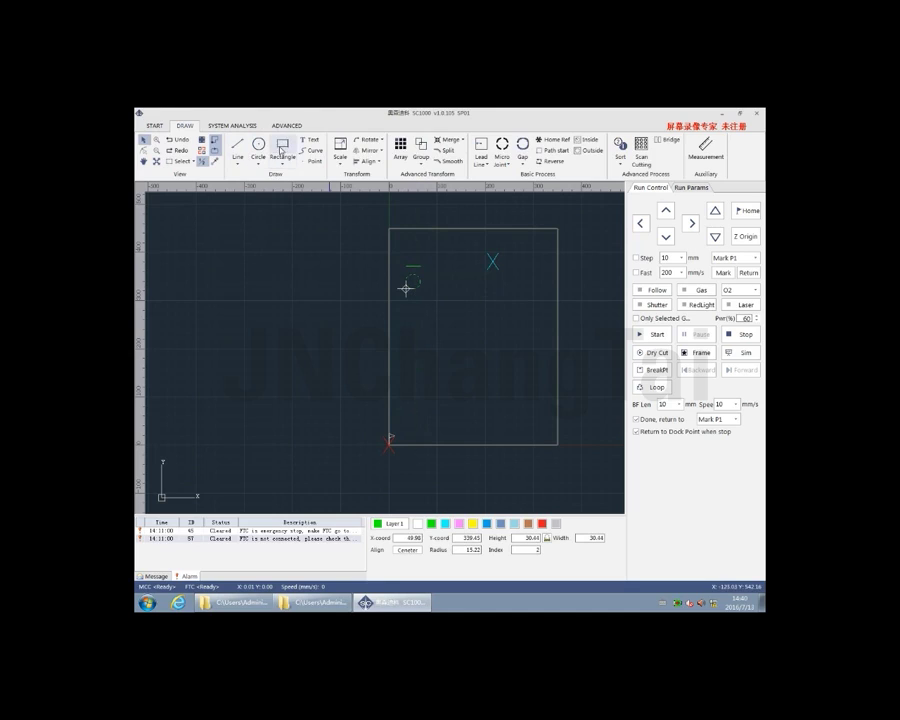
- Draw a 41.97 × 15.36 rectangle below the circle
left_click(404, 296)
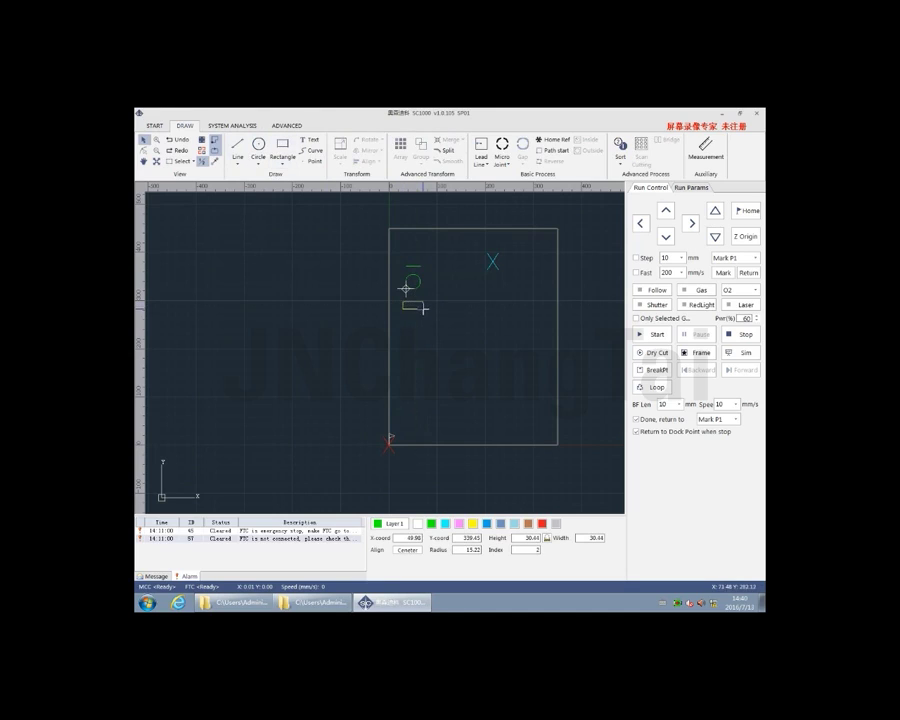
left_click(402, 304)
left_click_drag(403, 307, 401, 308)
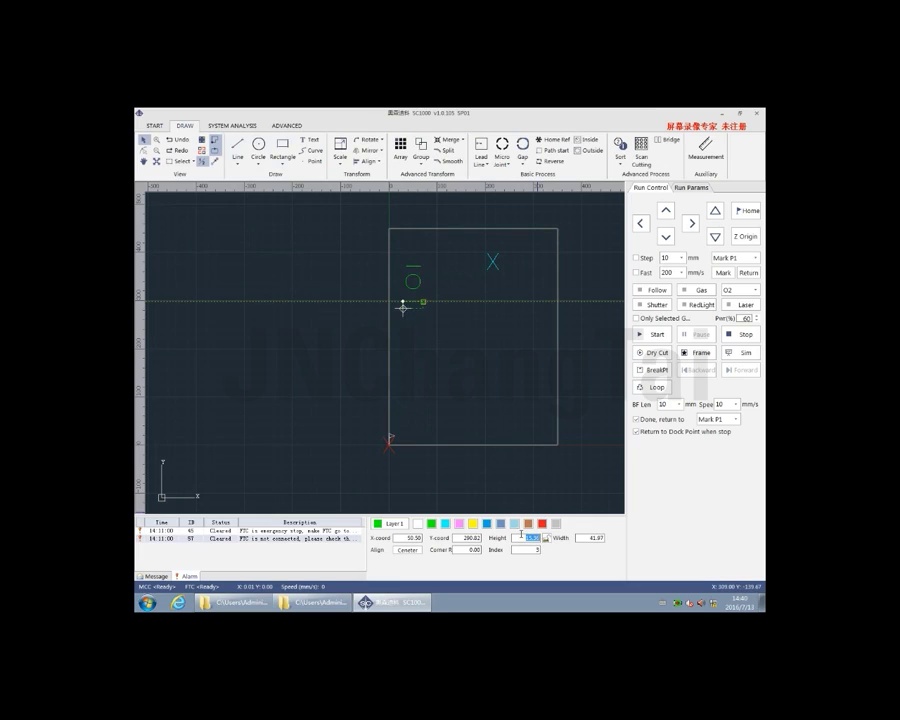
- Set the rectangle's height to 25
type("25")
left_click(442, 366)
left_click(416, 306)
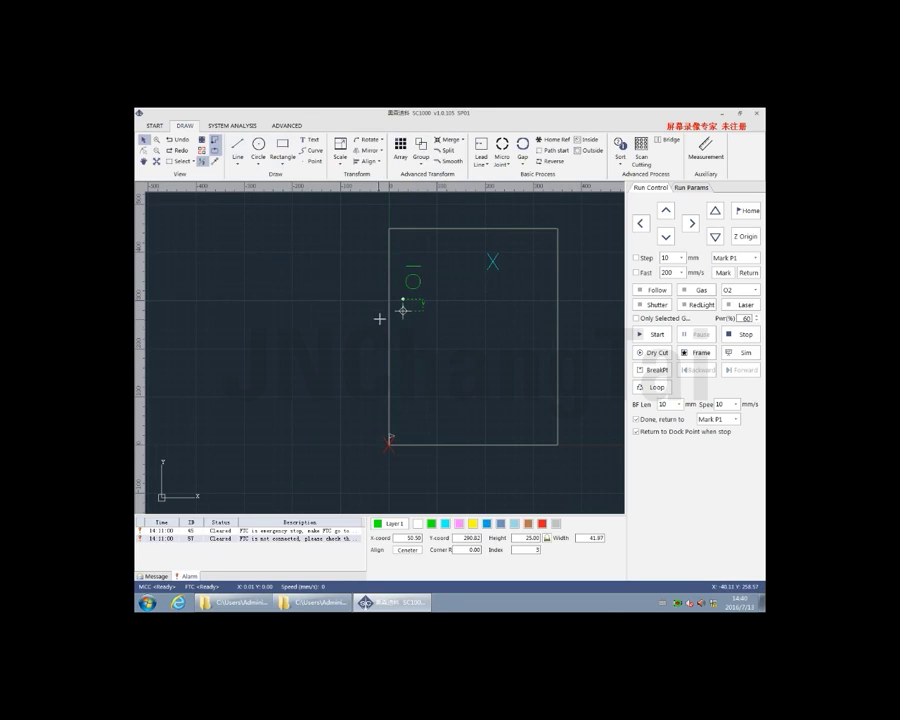
- Draw a hexagon below the rectangle and a star of outer radius 26.70 below it
left_click(290, 169)
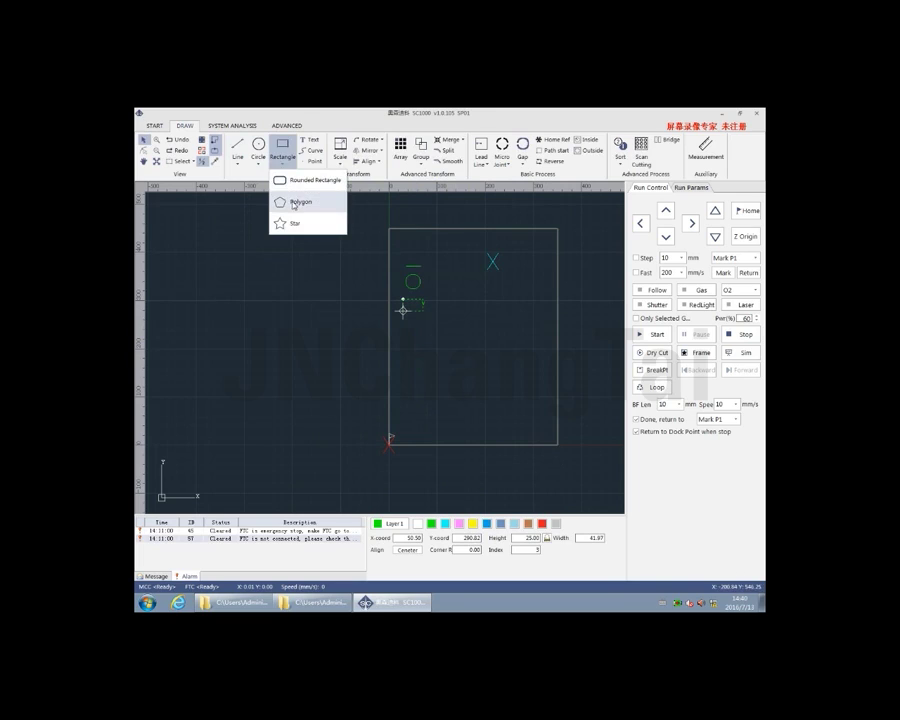
left_click(294, 202)
left_click_drag(409, 327, 398, 338)
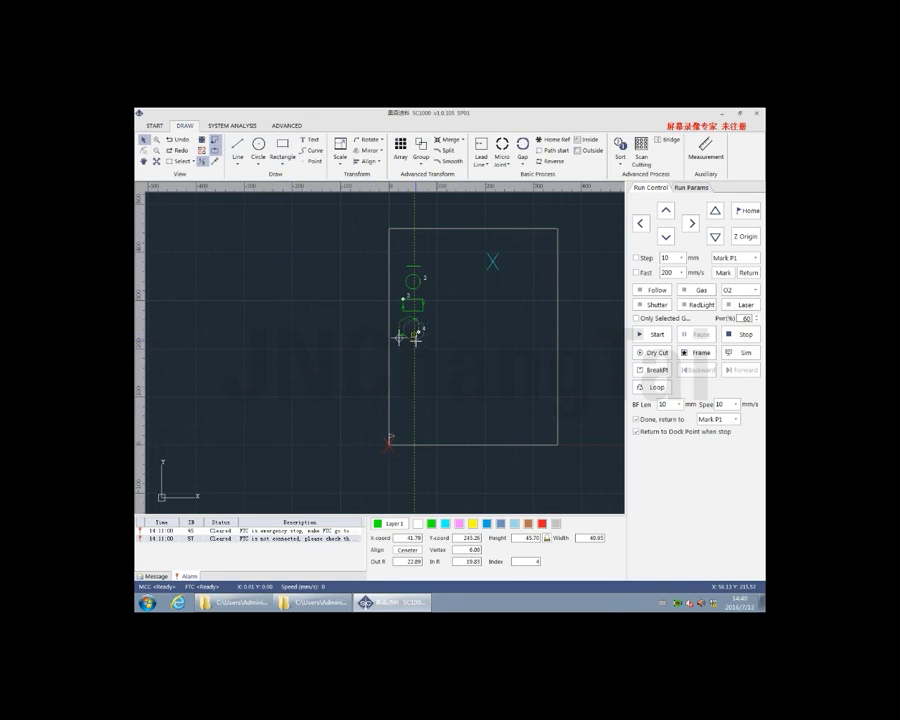
left_click(415, 334)
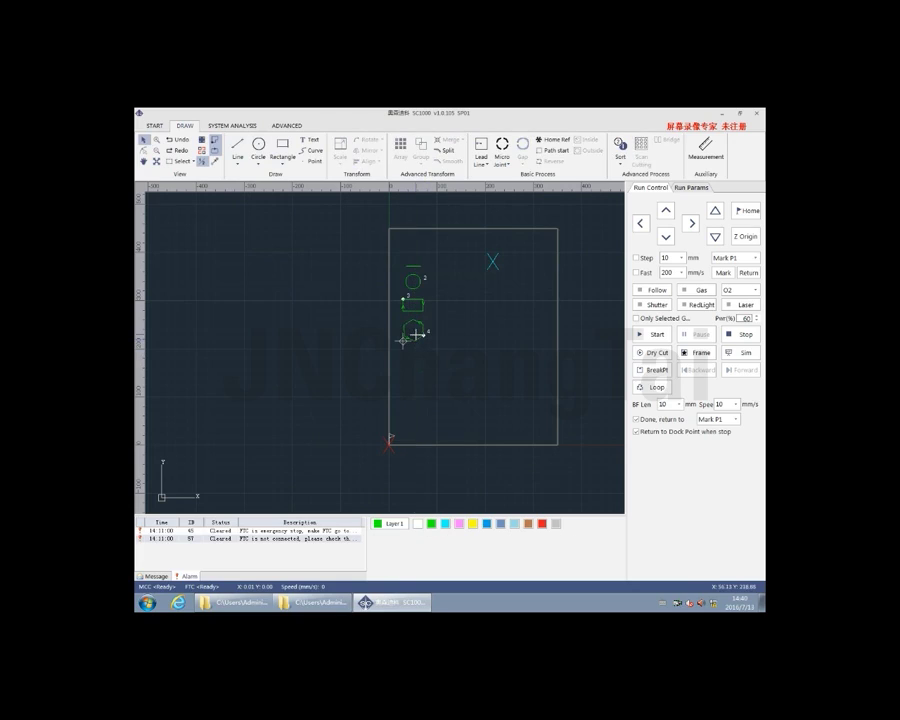
left_click(283, 165)
left_click(294, 201)
mouse_move(411, 359)
left_mouse_down()
mouse_move(422, 364)
mouse_move(412, 354)
mouse_move(413, 362)
left_mouse_up()
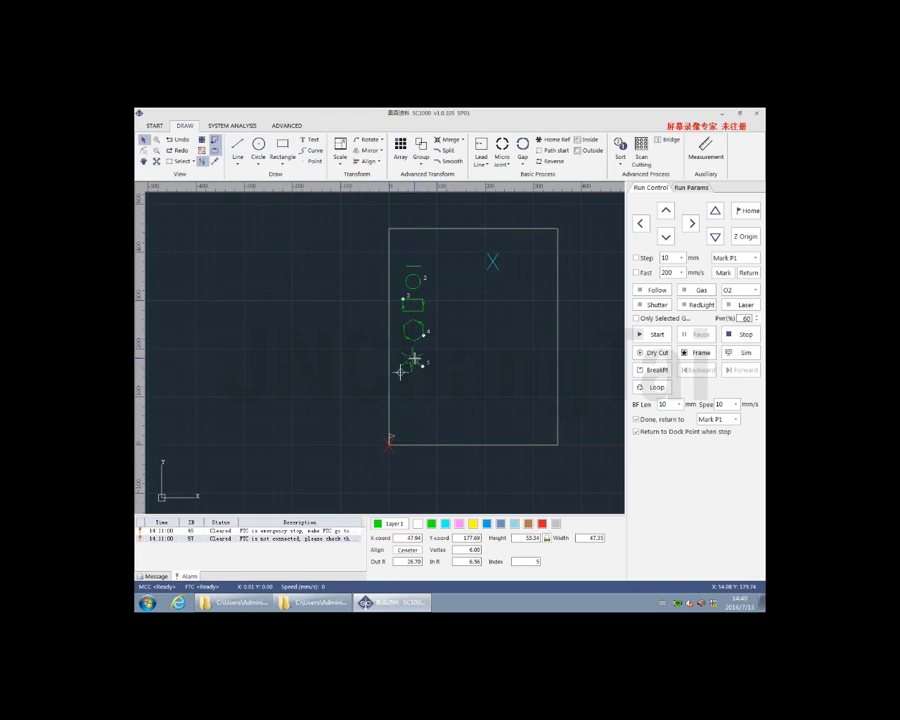
left_click(309, 140)
left_click(463, 300)
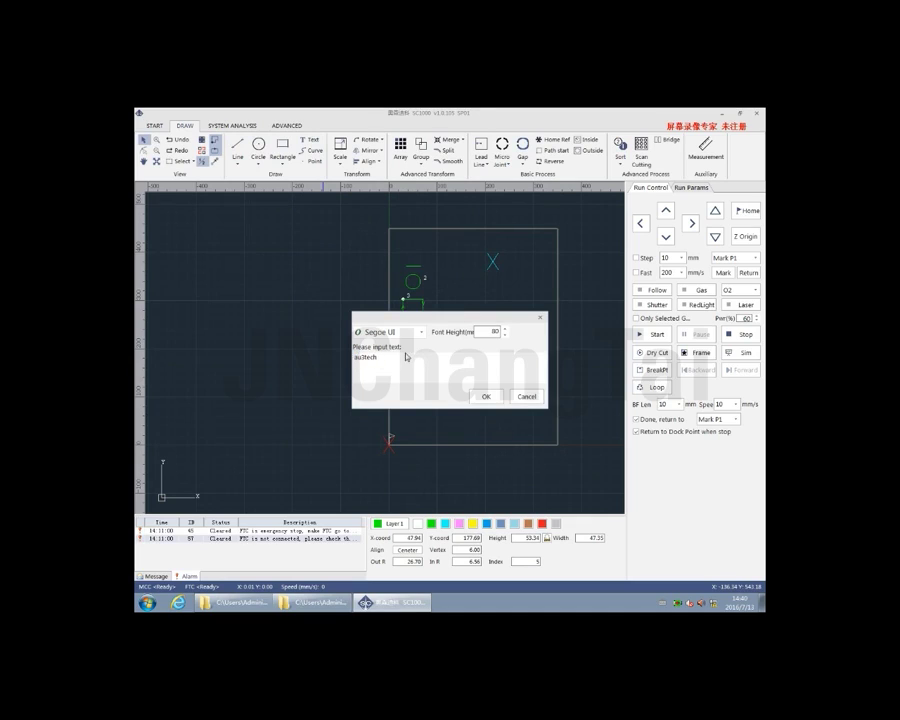
type("www.")
left_click(485, 396)
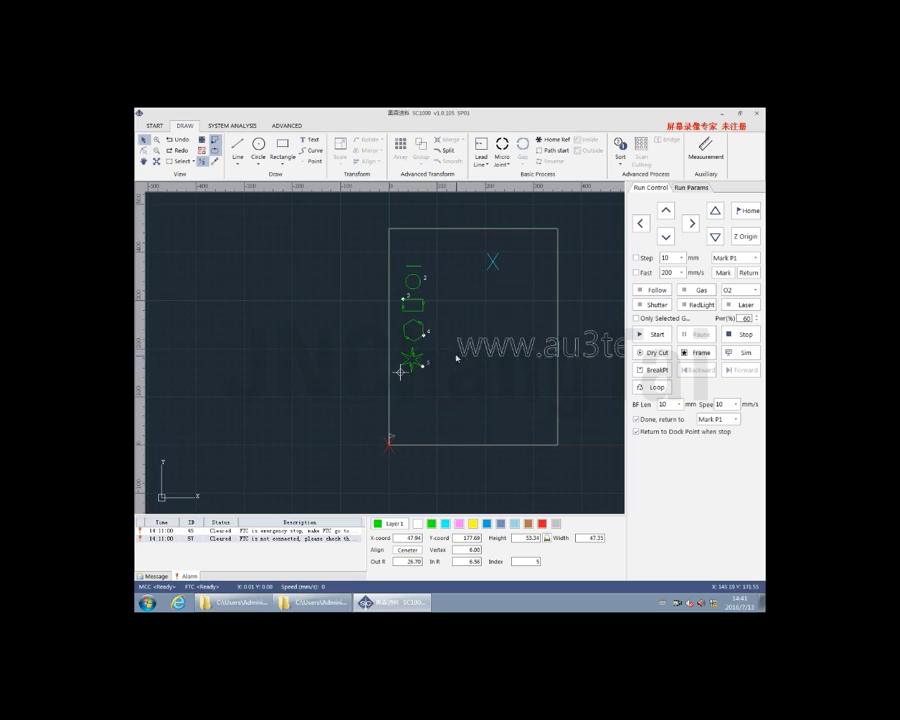
left_click(438, 284)
scroll(547, 298, "down", 2)
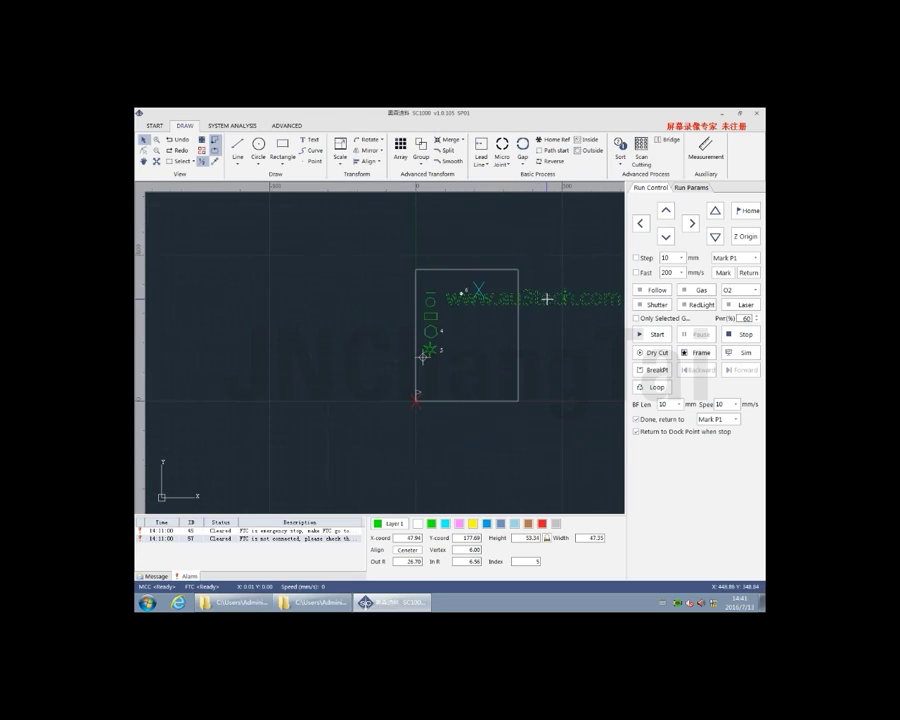
left_click(547, 298)
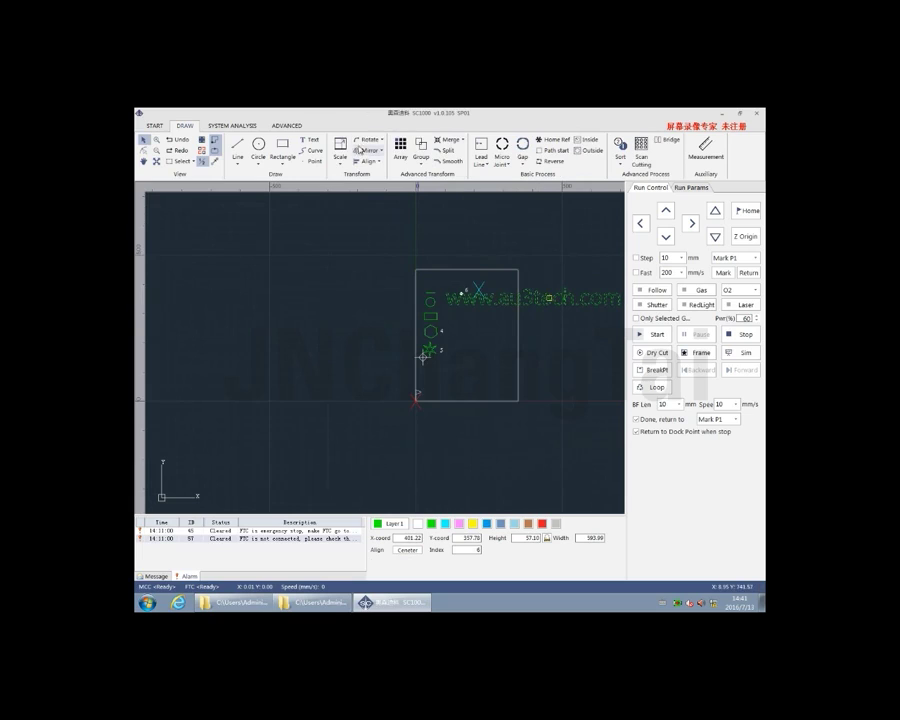
left_click(341, 150)
left_click_drag(474, 329, 457, 331)
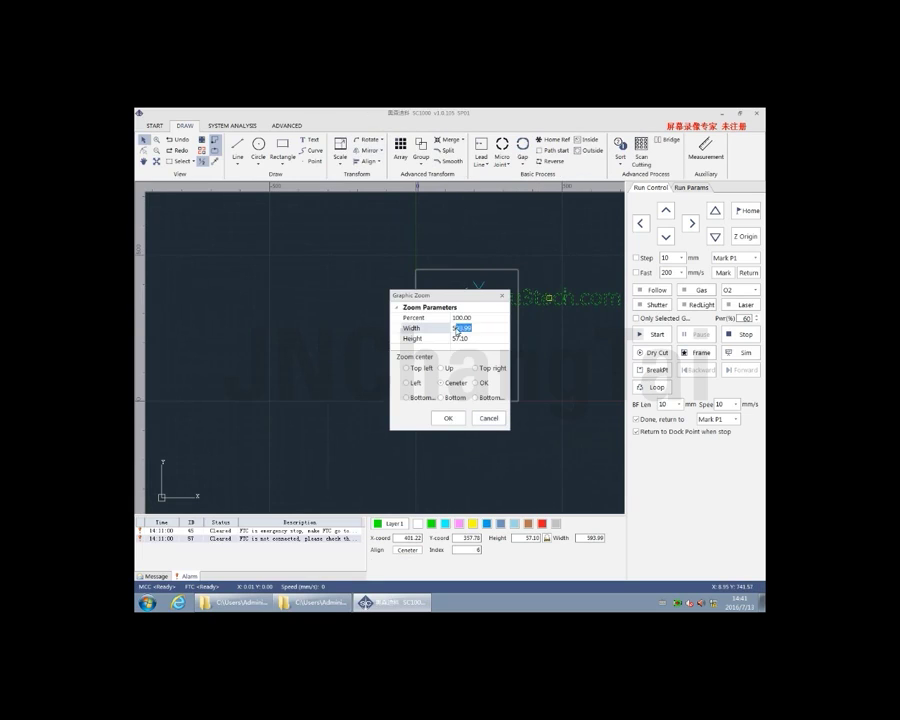
type("4")
left_click(462, 418)
- Move the scaled text next to the circle
scroll(466, 303, "up", 3)
scroll(424, 302, "up", 5)
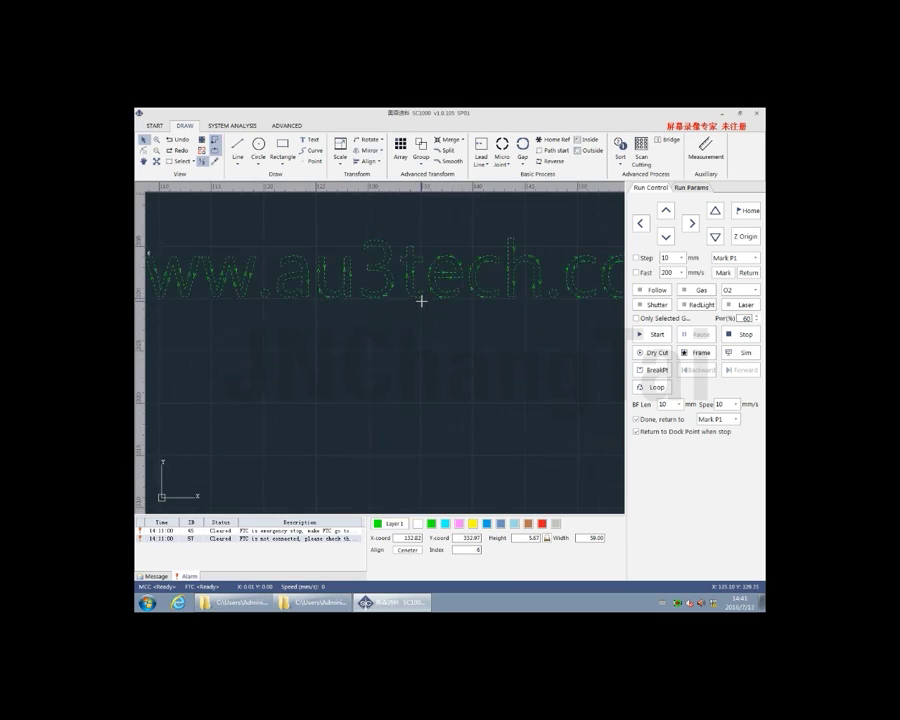
scroll(422, 298, "down", 4)
left_click_drag(422, 297, 443, 278)
scroll(466, 341, "down", 3)
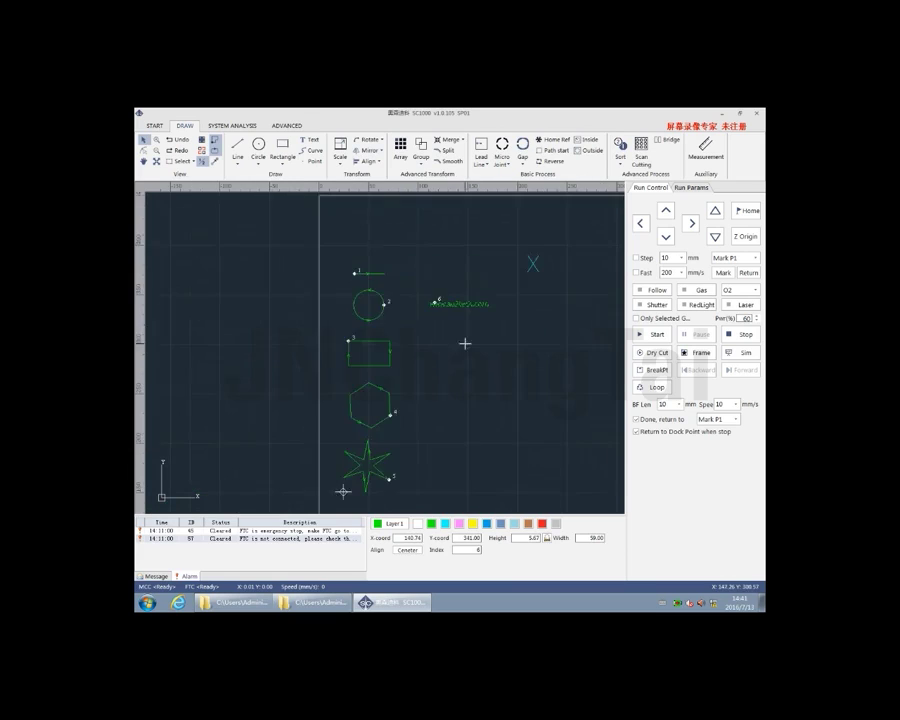
scroll(460, 303, "up", 5)
scroll(460, 303, "down", 4)
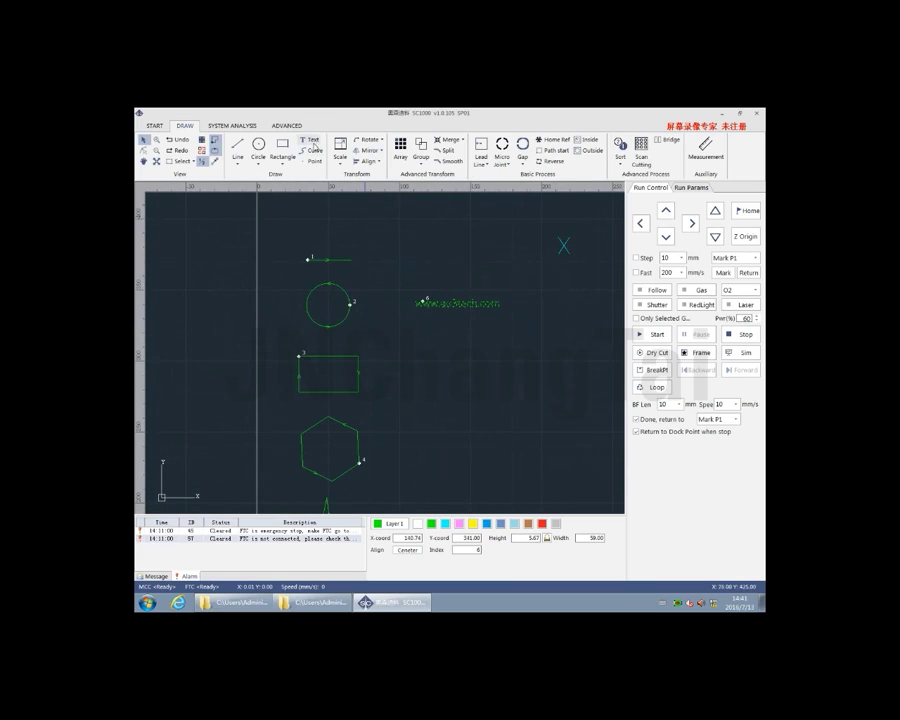
- Draw a 28 × 20.13 Z-shaped polyline below the text
left_click(467, 325)
left_click(440, 347)
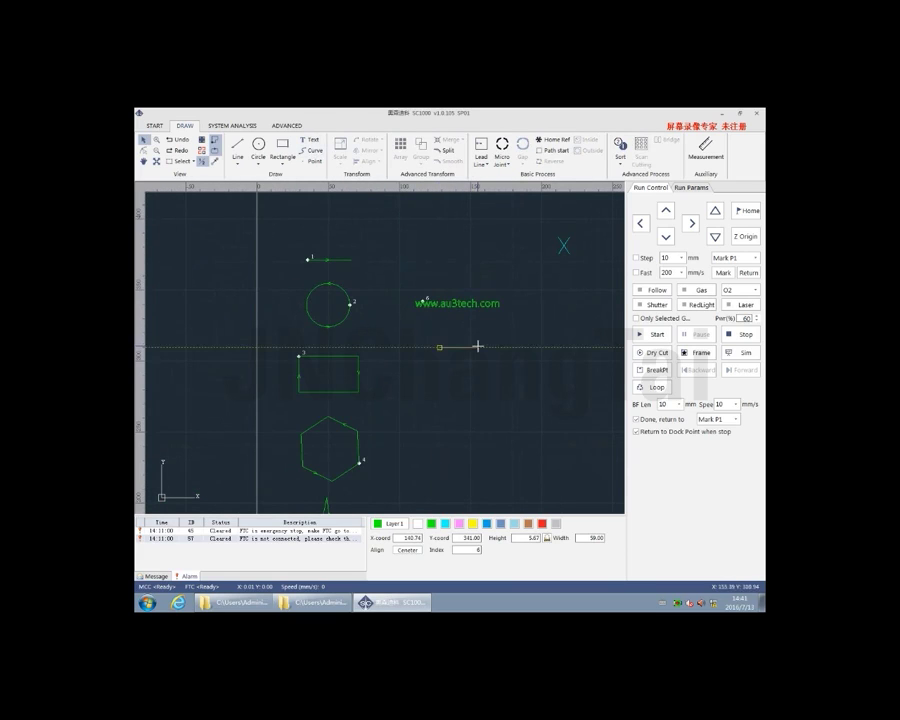
left_click(479, 346)
left_click(447, 370)
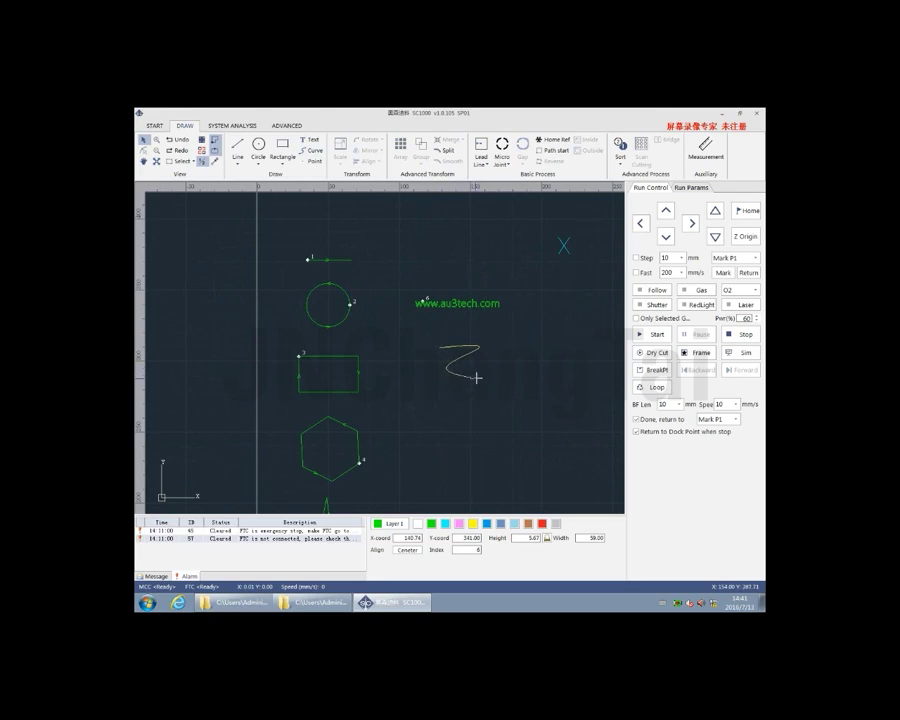
right_click(492, 372)
left_click(510, 389)
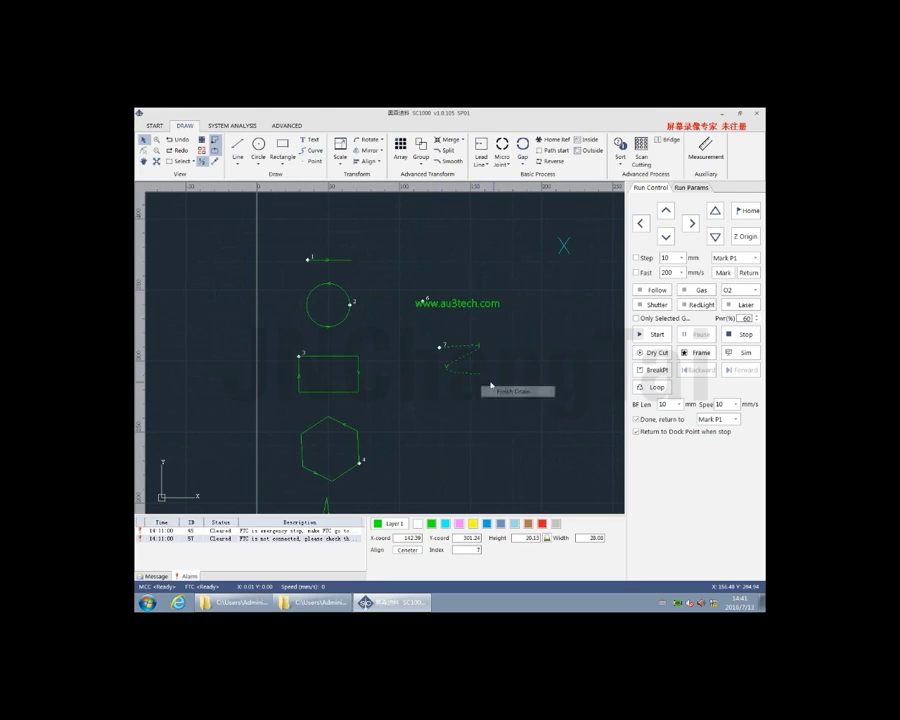
- Place two single points one above the other below the Z line
left_click(316, 163)
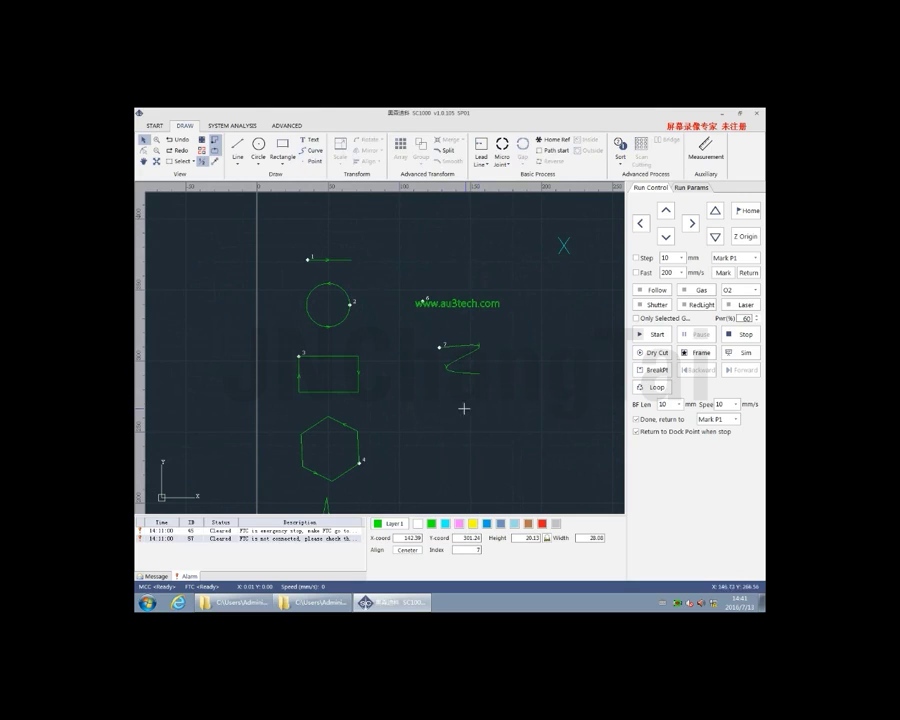
left_click(461, 407)
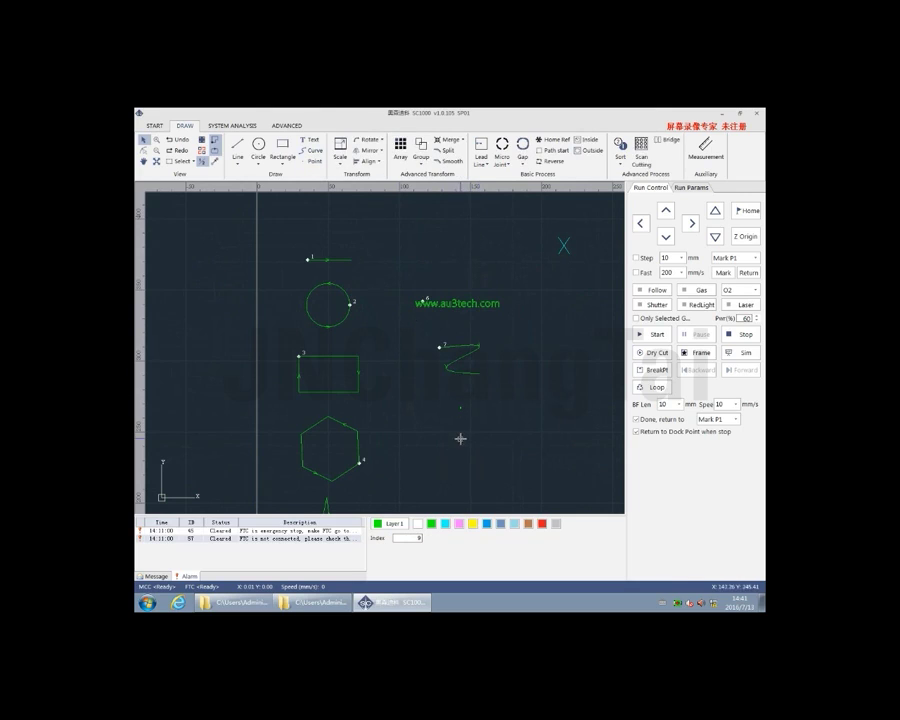
left_click(460, 438)
scroll(497, 410, "down", 3)
scroll(494, 419, "up", 3)
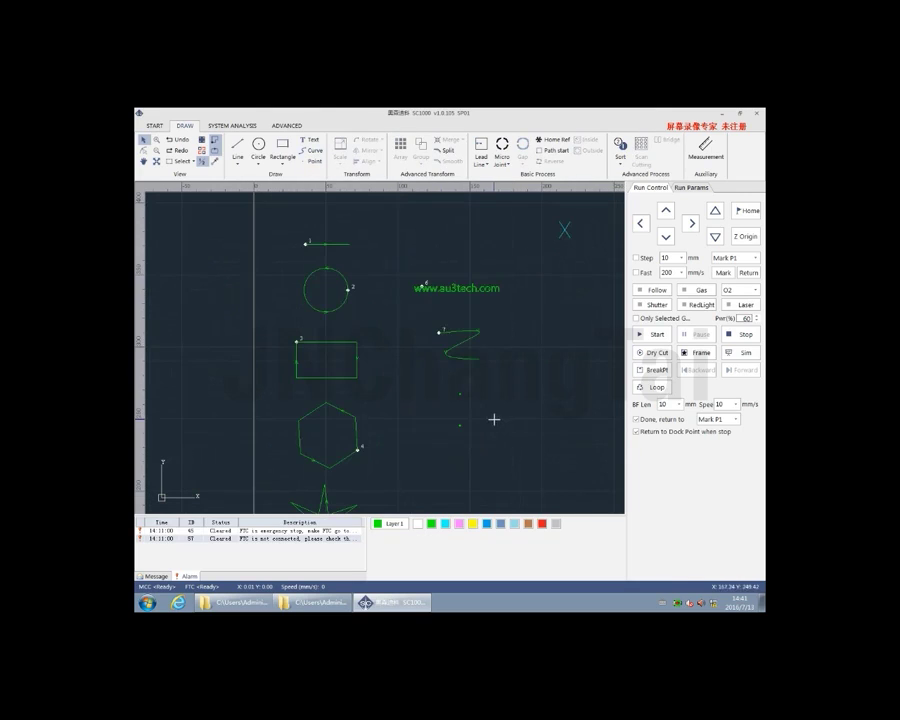
scroll(472, 450, "down", 4)
- Give the rectangle rounded corners with a Corner R value
left_click(427, 396)
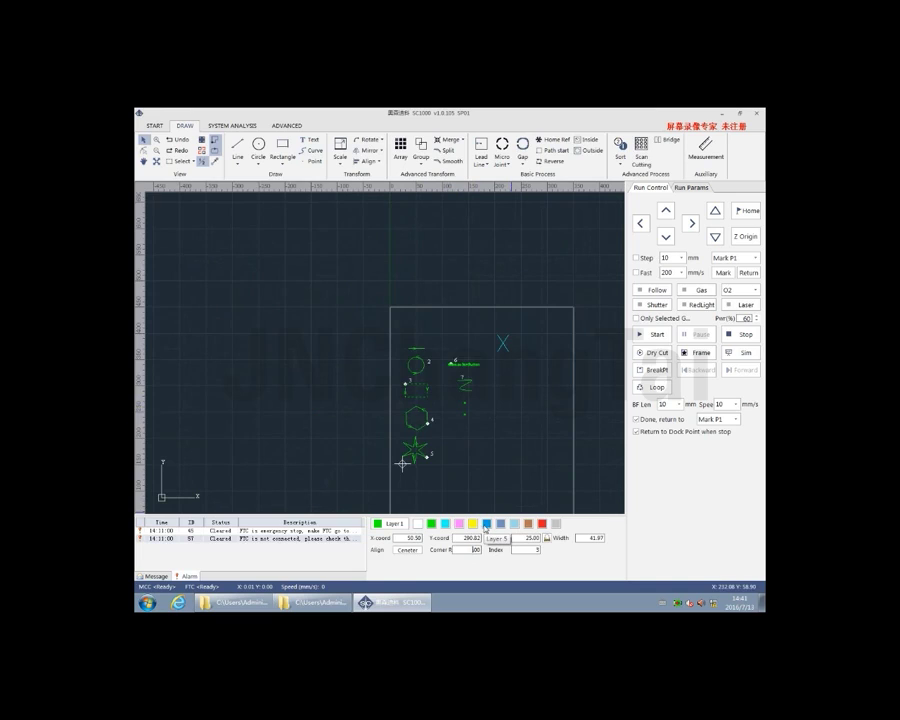
left_click(426, 396)
scroll(428, 344, "up", 5)
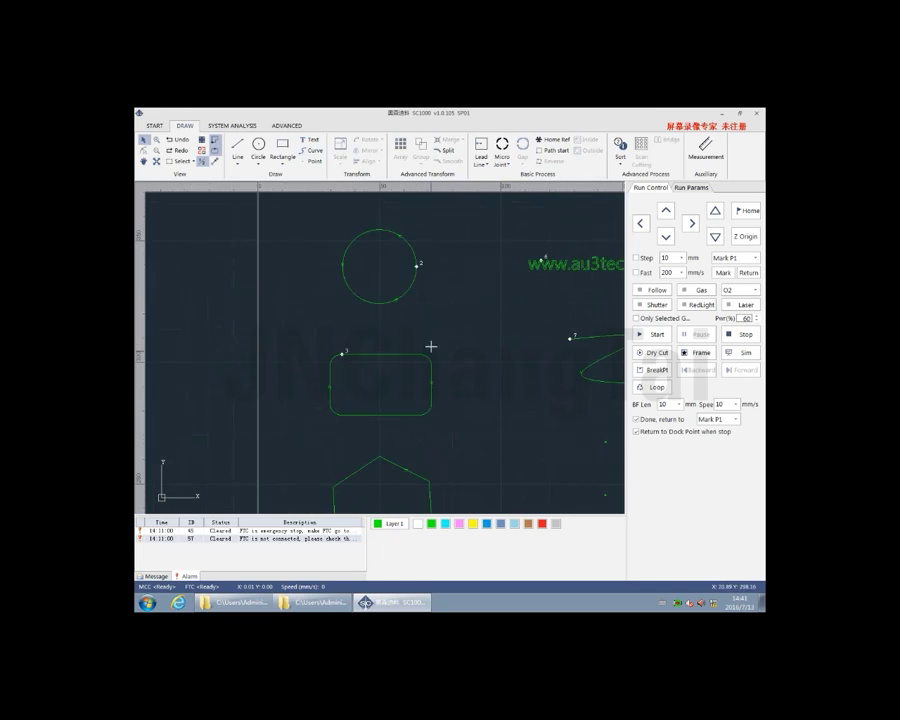
scroll(426, 360, "down", 5)
- Change the hexagon's vertex count to 8, making it an octagon
left_click(427, 414)
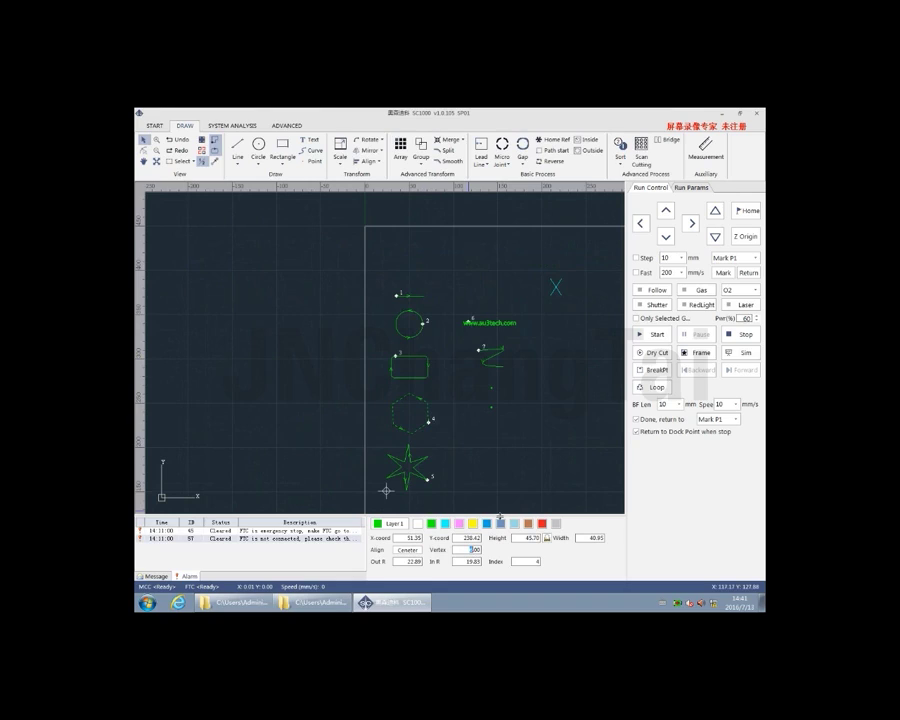
type("4")
left_click(436, 441)
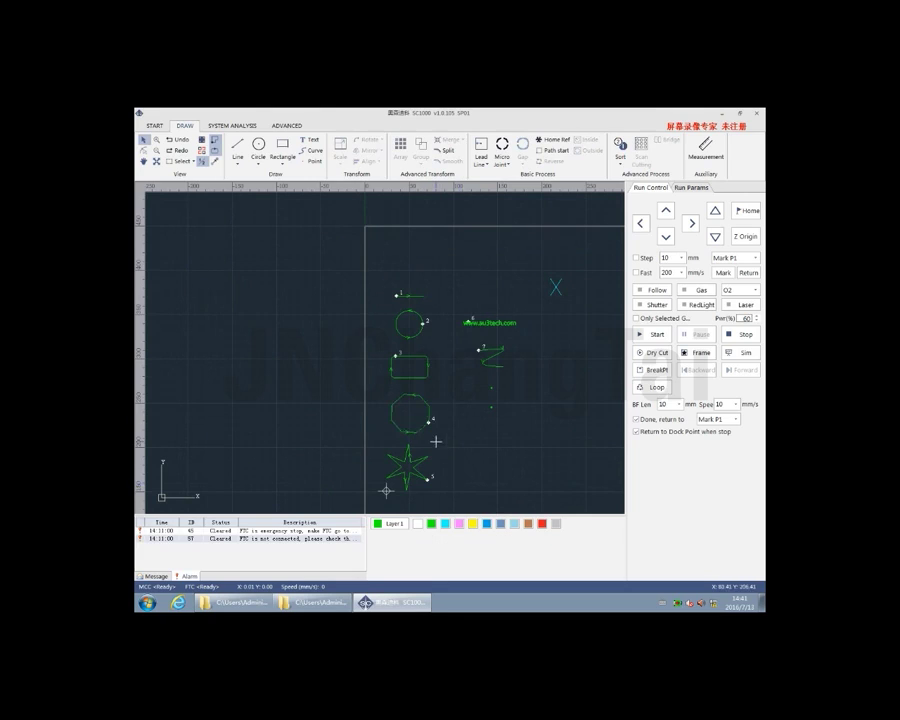
scroll(423, 412, "up", 3)
scroll(366, 338, "down", 3)
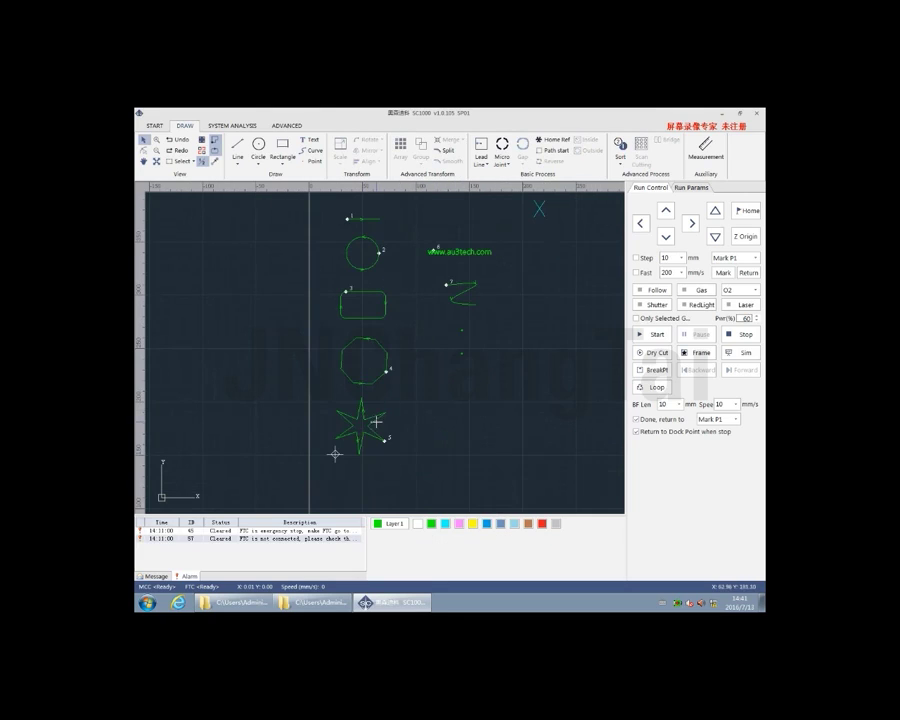
- Select the star to edit its vertex and In R values
left_click(375, 424)
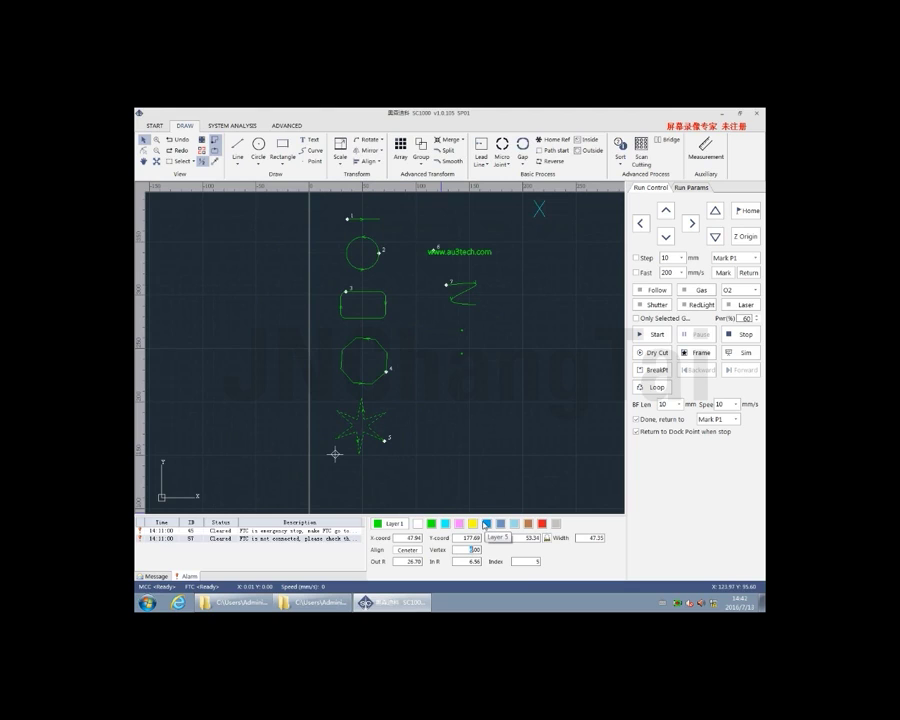
scroll(372, 424, "up", 3)
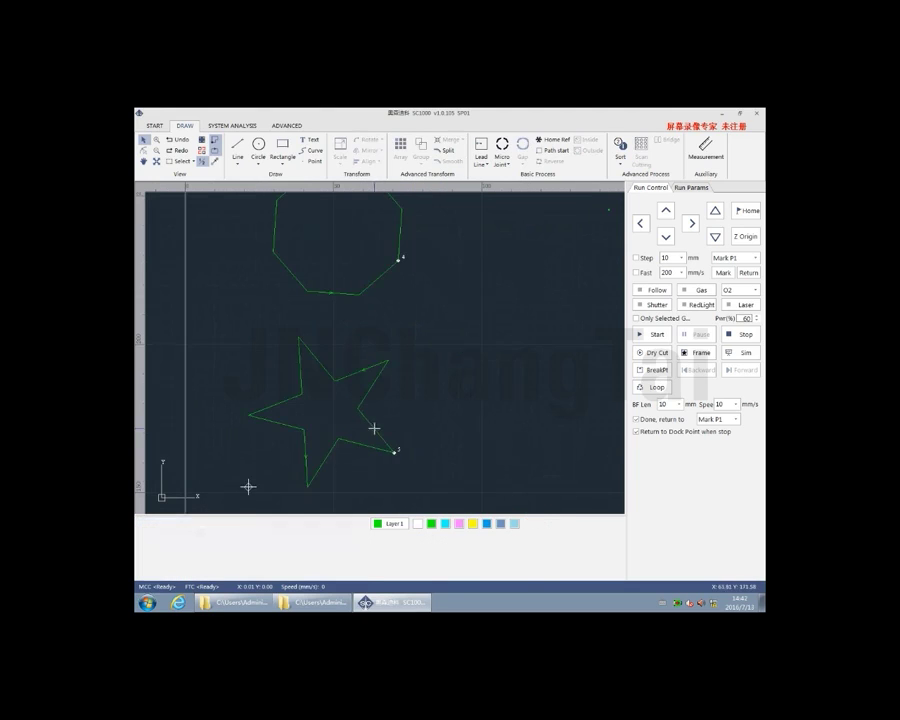
scroll(345, 391, "down", 3)
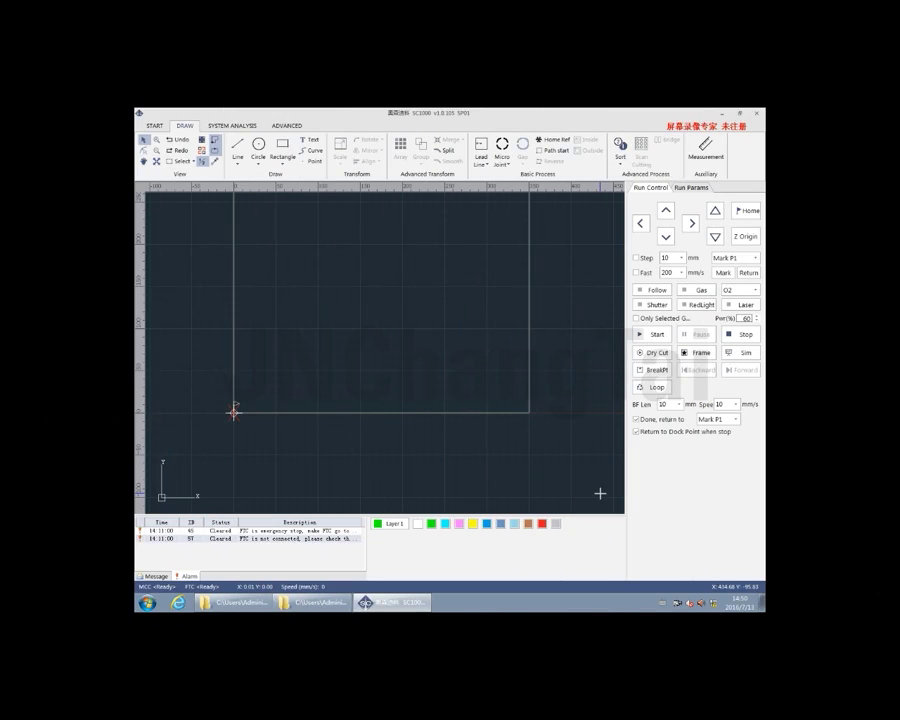
- Open the 多边形.dxf part drawing from the demo graphics folder onto the canvas
left_click(154, 125)
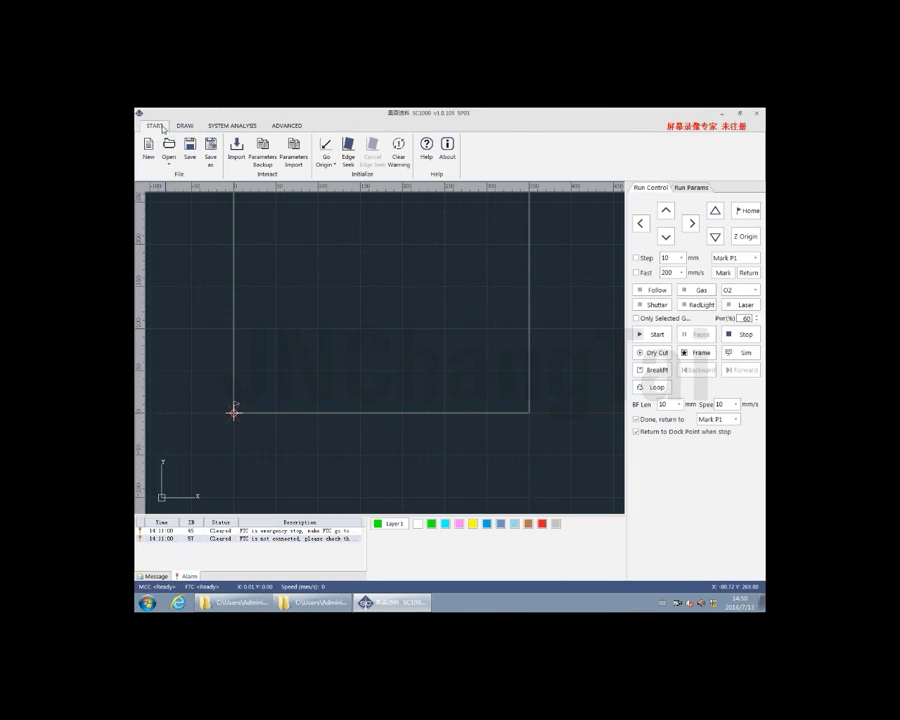
left_click(169, 148)
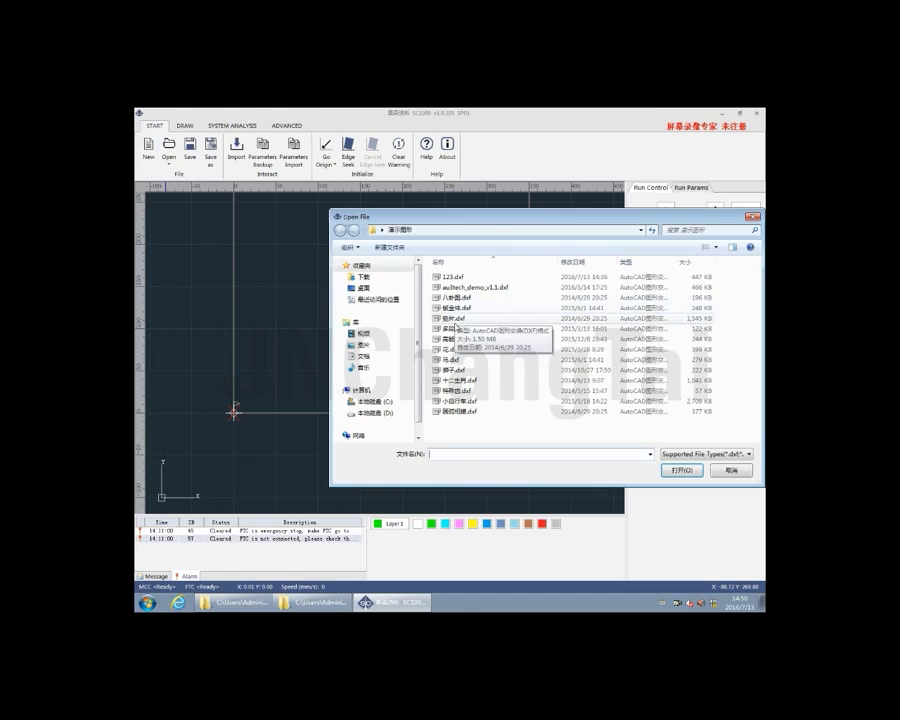
double_click(456, 329)
scroll(330, 305, "down", 5)
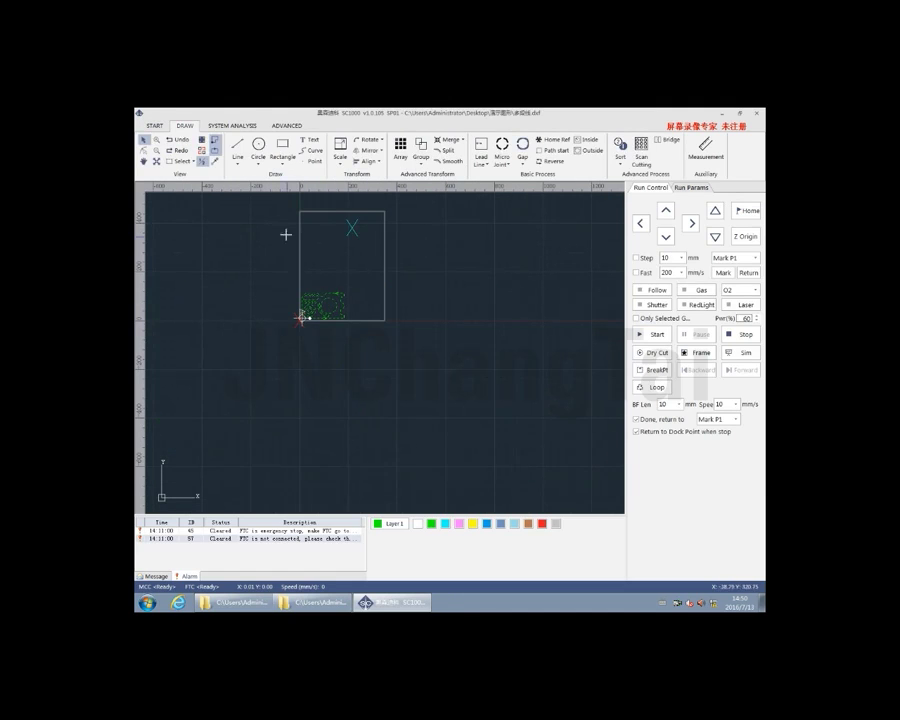
- Scale the polygon part up to 200% using the preset scale options
left_click(340, 167)
left_click(350, 185)
left_click(340, 152)
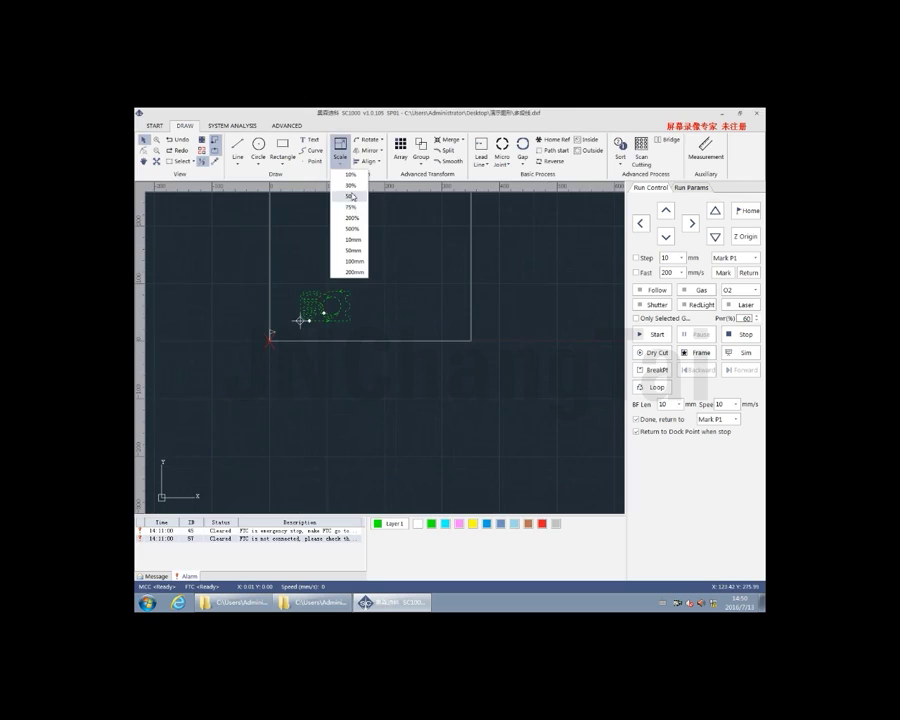
left_click(352, 217)
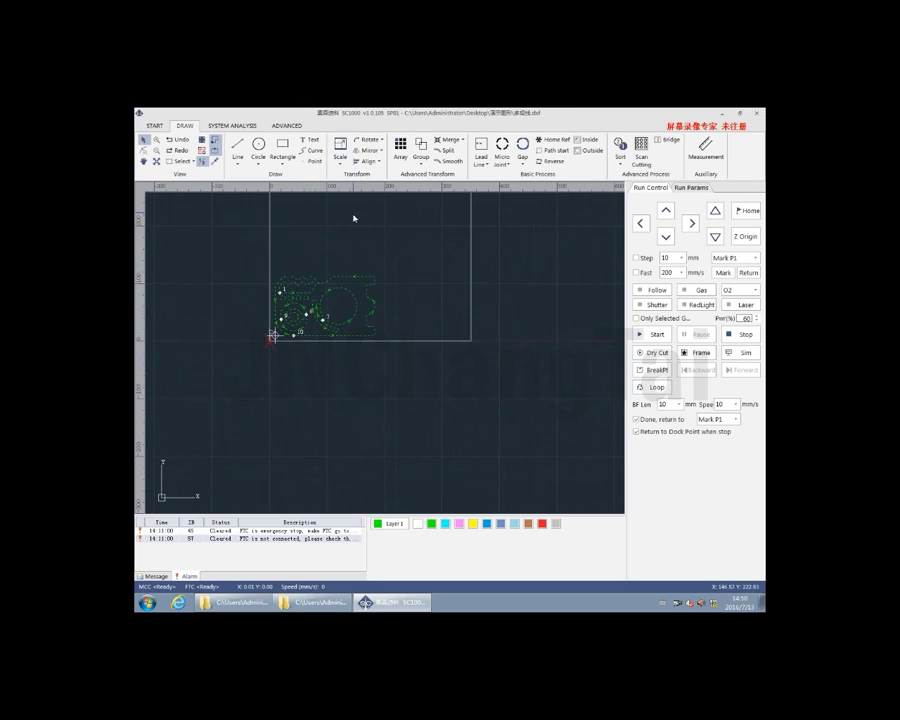
- Fine-tune the part's width in the Graphic Zoom dialog, then select the part
left_click(342, 150)
left_click(457, 328)
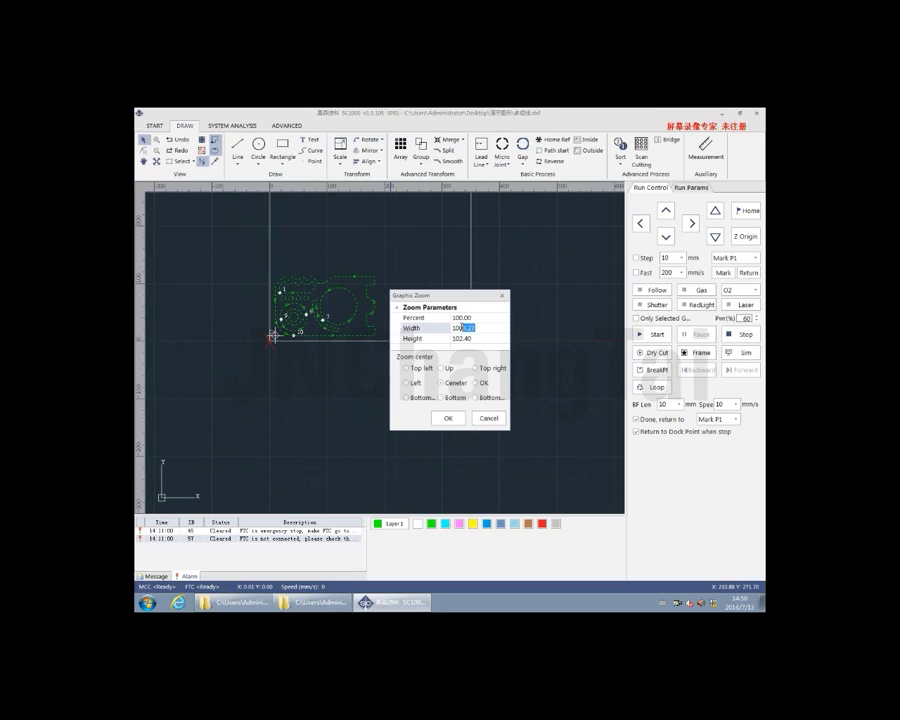
type("100")
left_click(449, 419)
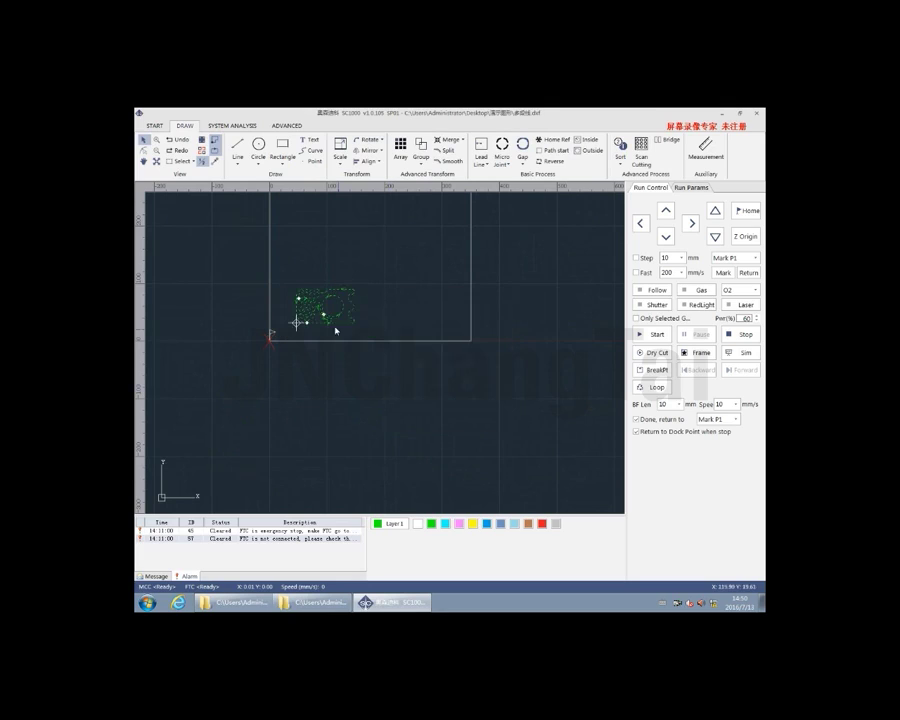
scroll(322, 310, "up", 2)
scroll(300, 300, "down", 1)
left_click(325, 311)
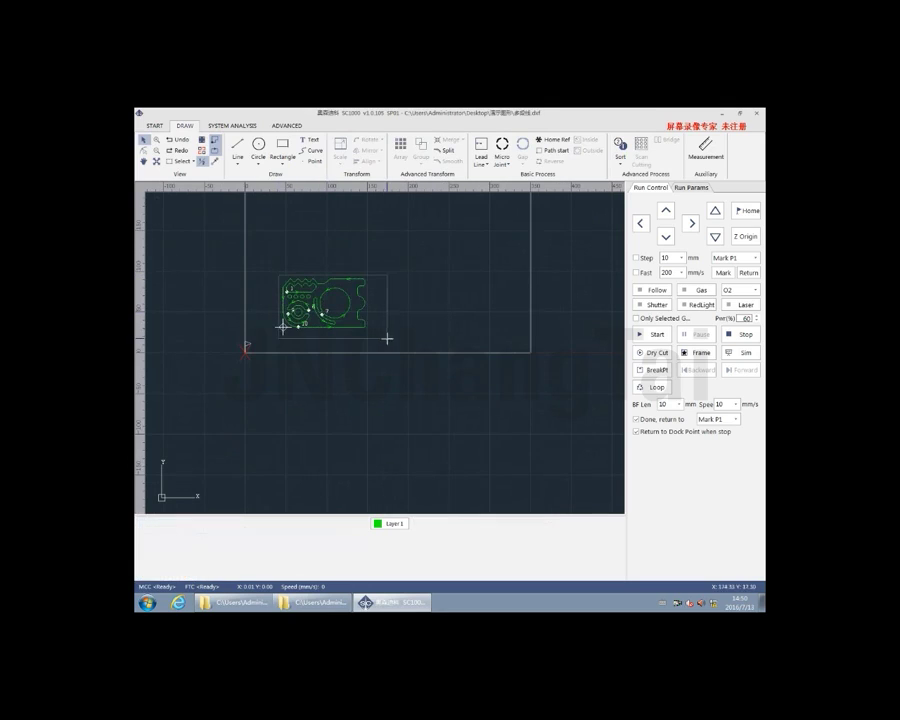
- Rotate the part 90° as a trial, then rotate it back
left_click(370, 143)
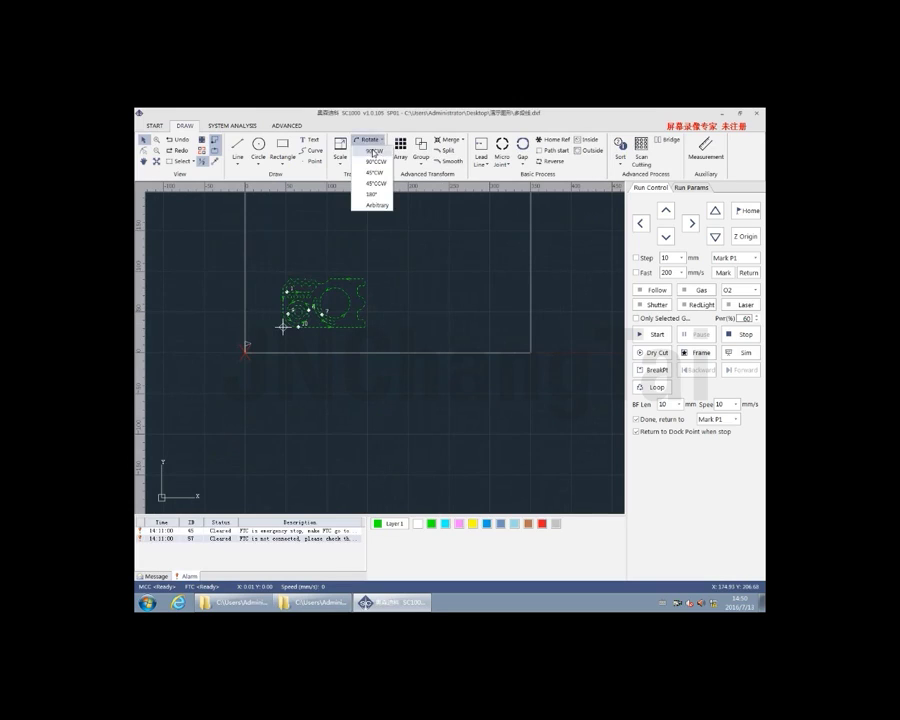
left_click(372, 163)
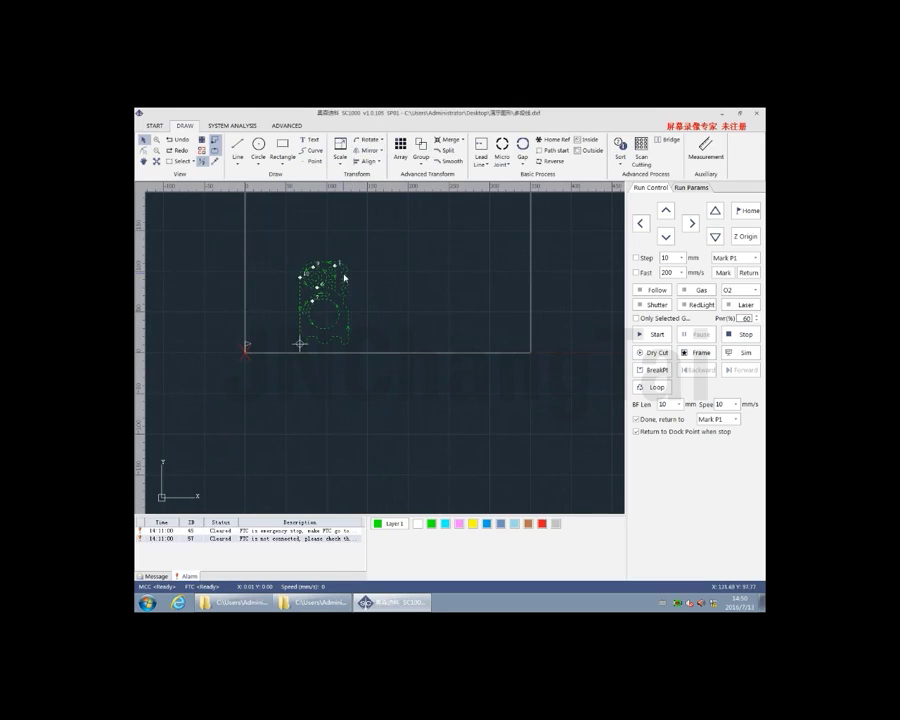
left_click(370, 141)
left_click(372, 153)
- Mirror the part horizontally and then vertically
left_click(370, 150)
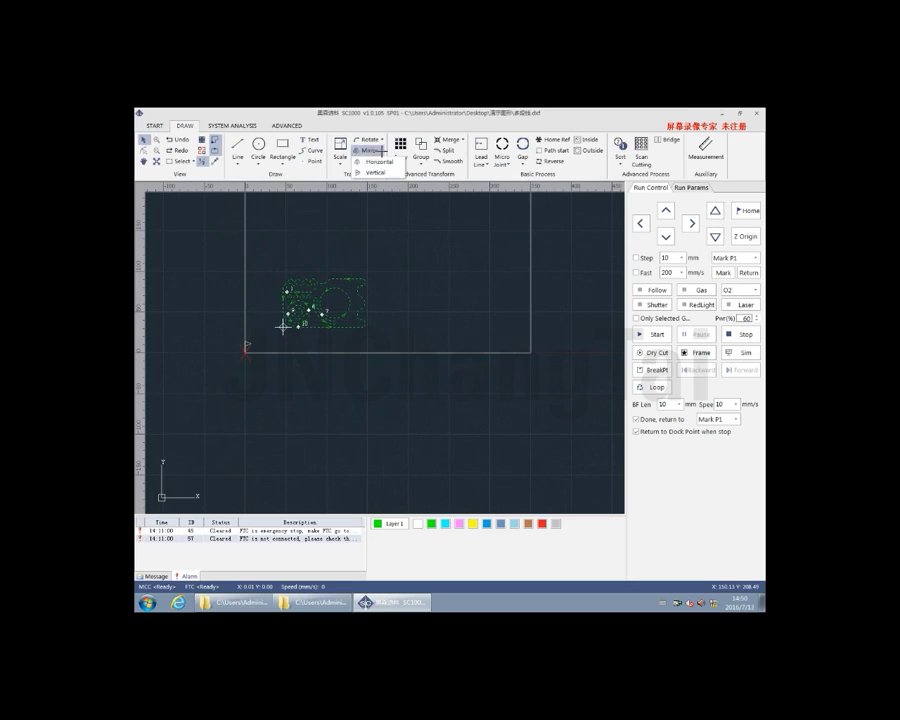
left_click(376, 164)
scroll(283, 327, "up", 2)
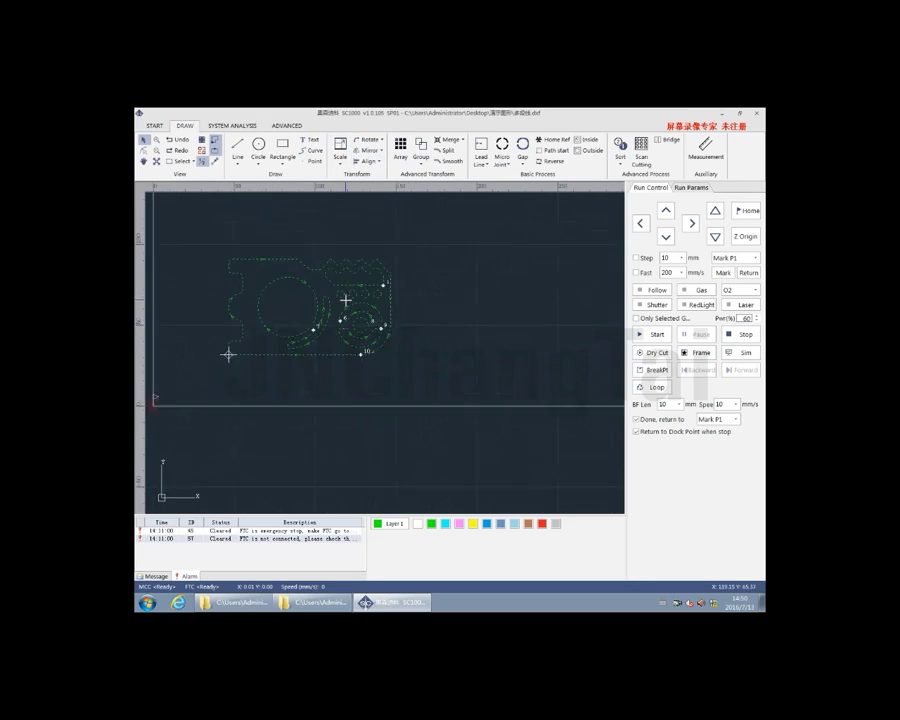
left_click(370, 150)
left_click(375, 173)
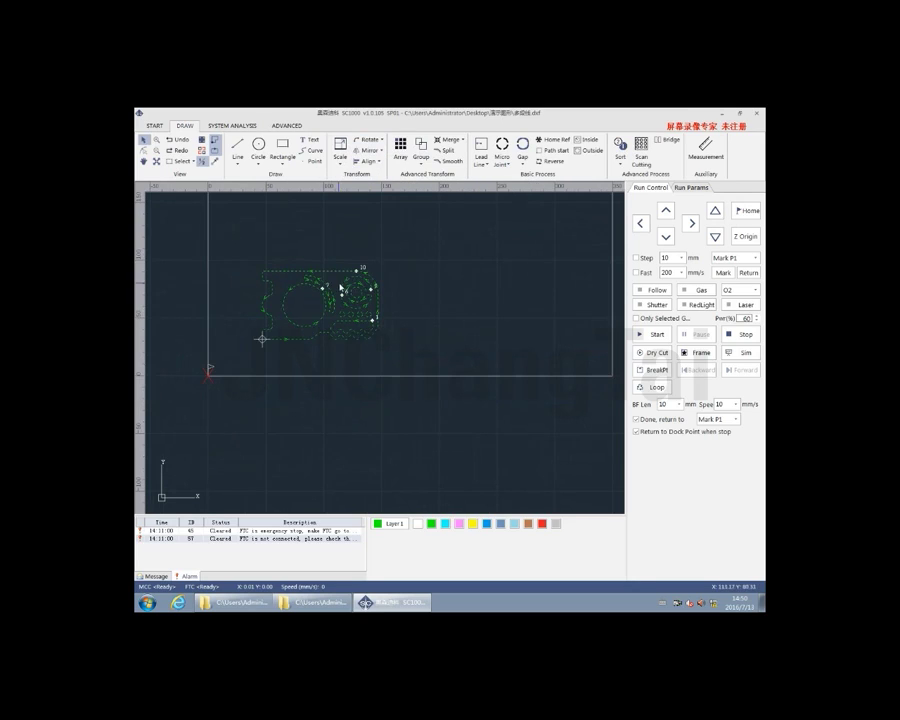
left_click(366, 160)
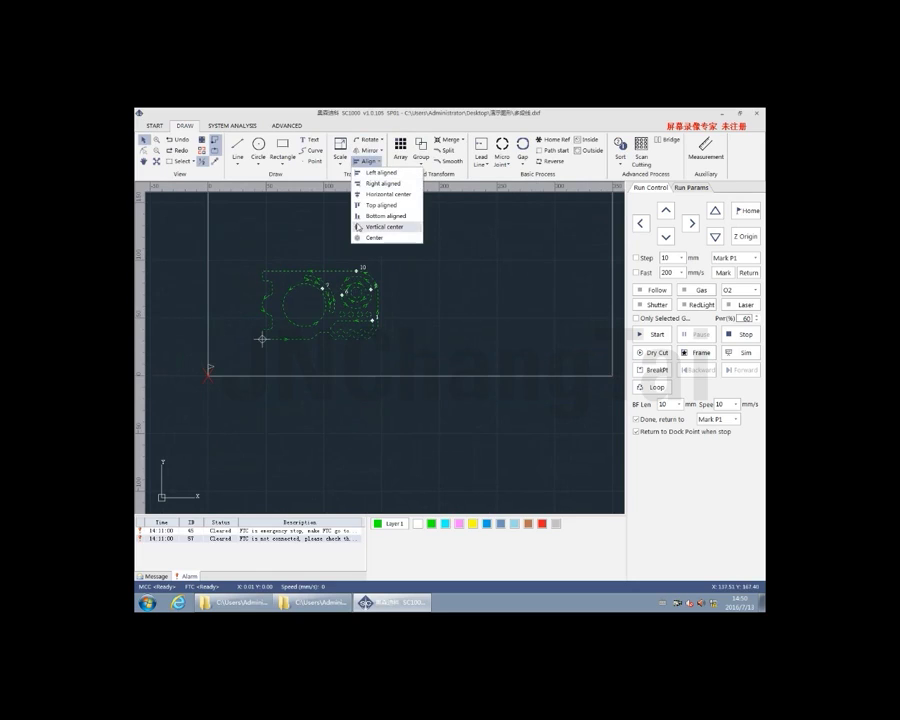
- Centre the part, array it into 2 rows × 2 columns with 3 mm row offset, and select all four
left_click(358, 237)
left_click(400, 150)
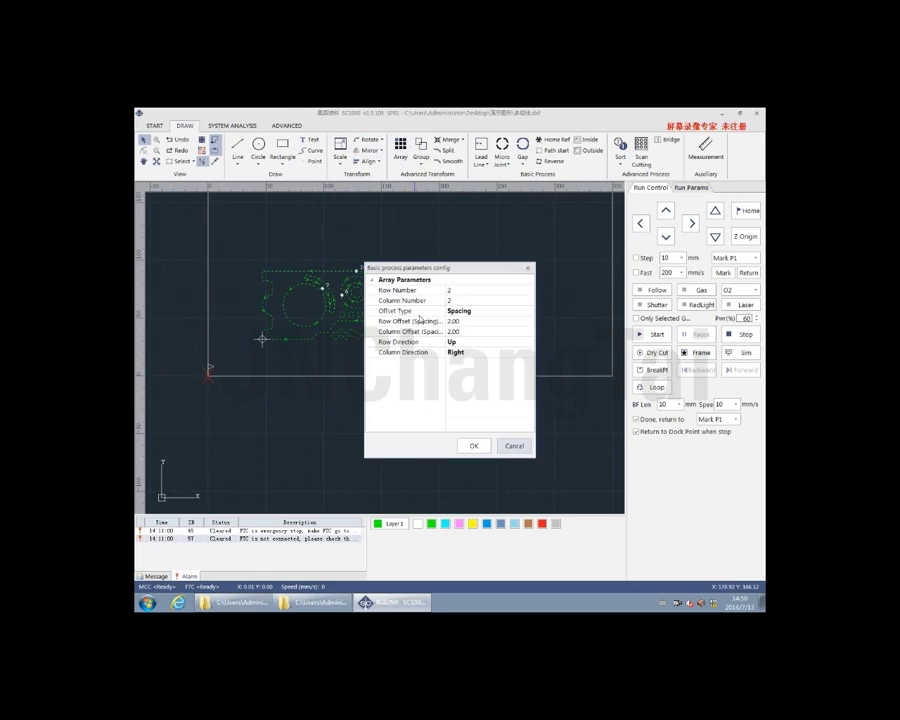
left_click(456, 291)
left_click(451, 323)
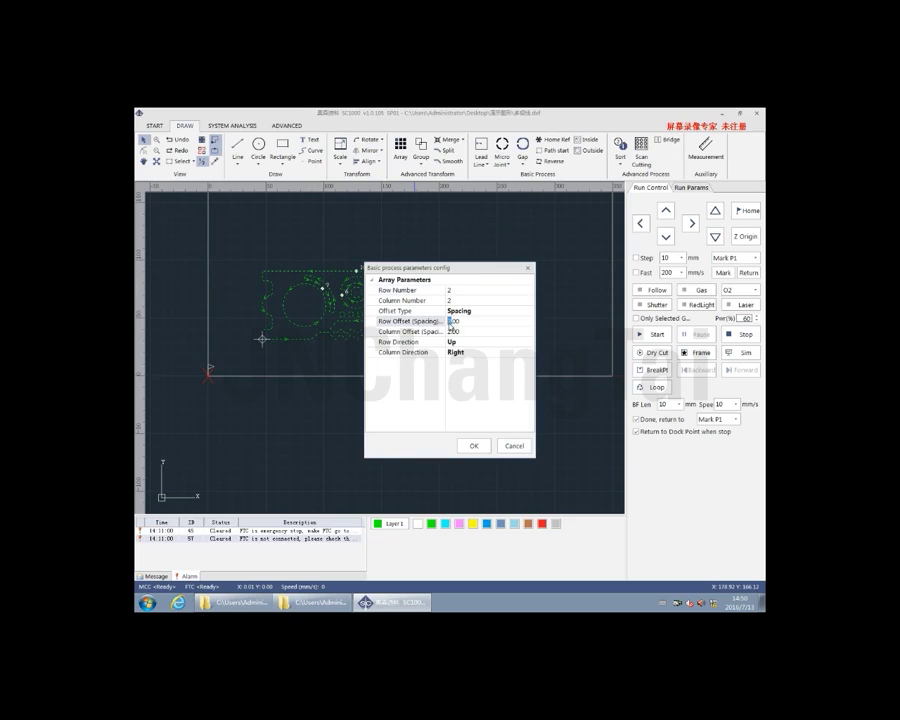
type("3")
left_click(450, 331)
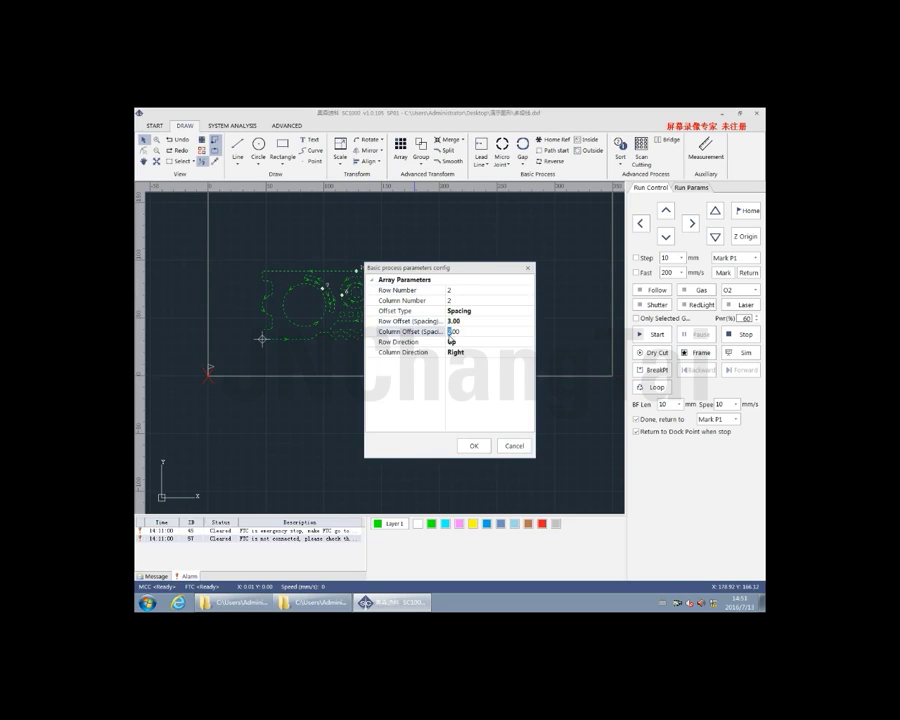
type("3")
left_click(474, 447)
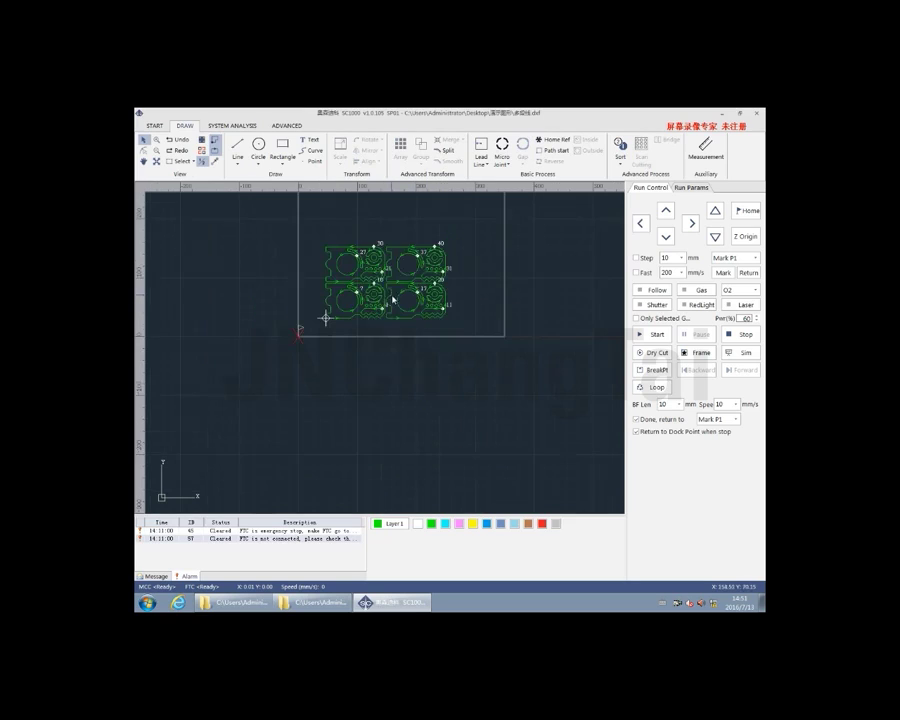
scroll(397, 258, "up", 4)
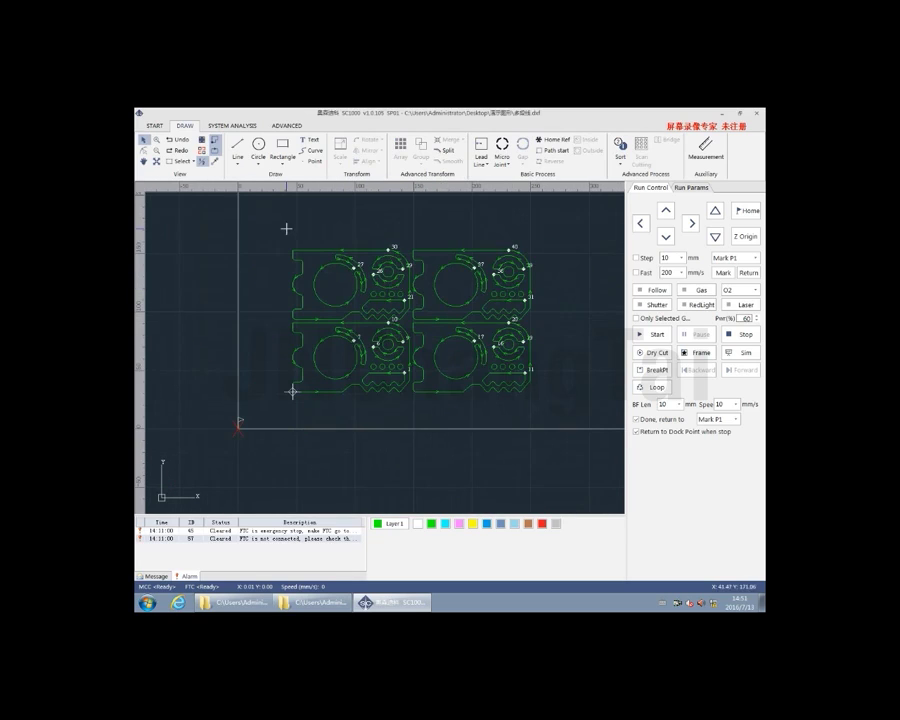
left_click_drag(287, 227, 538, 375)
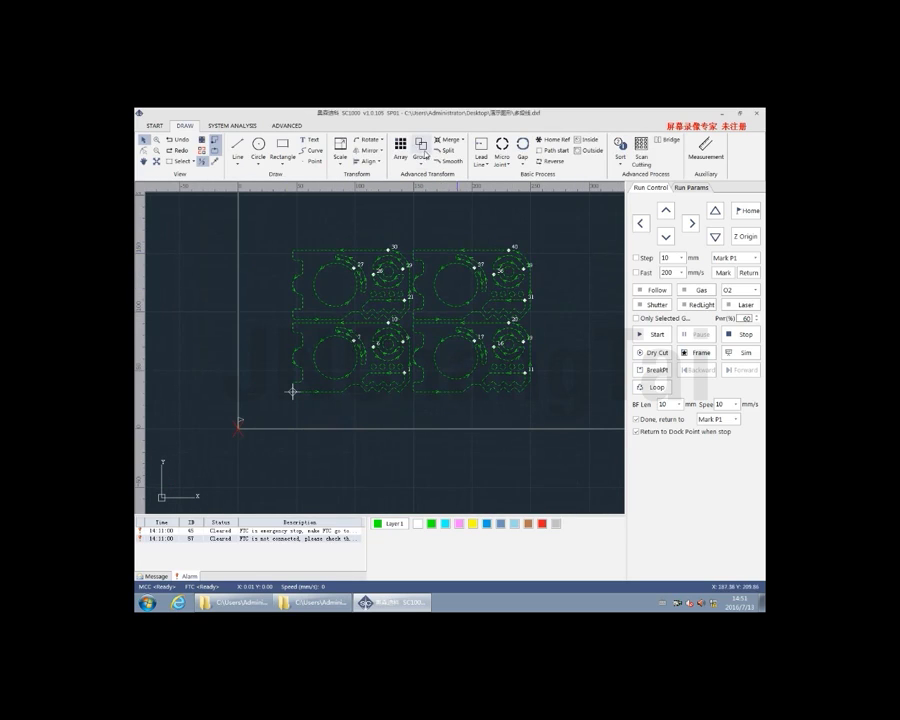
- Group the four arrayed parts into one block and nudge it sideways
left_click(426, 155)
left_click(378, 260)
mouse_move(384, 267)
left_mouse_down()
mouse_move(289, 257)
mouse_move(420, 273)
mouse_move(416, 291)
mouse_move(392, 284)
mouse_move(382, 266)
left_mouse_up()
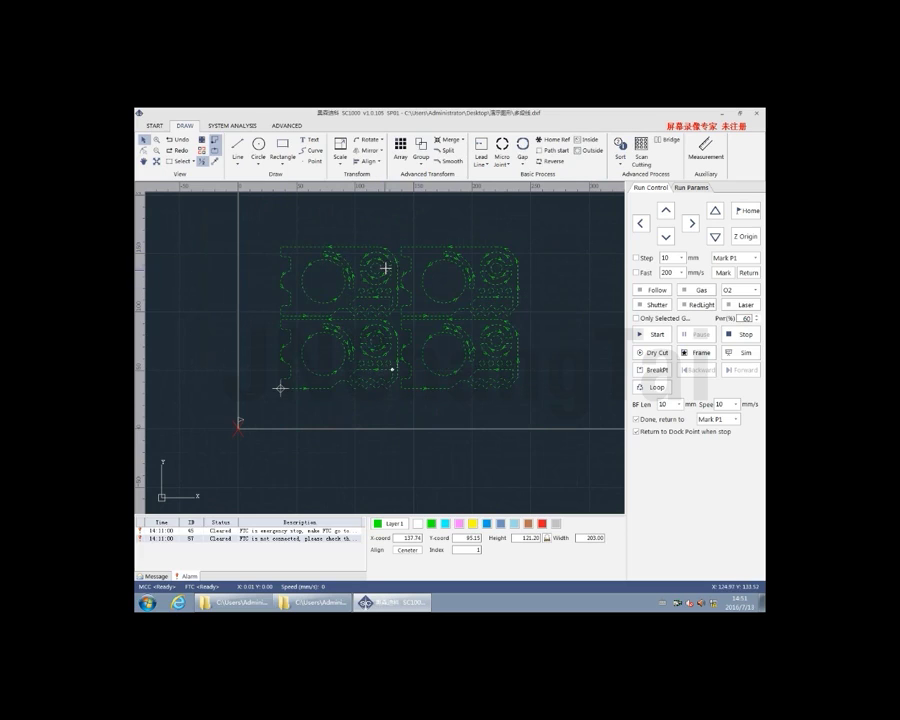
- Explode the group back into separate parts and select all of them
left_click(421, 152)
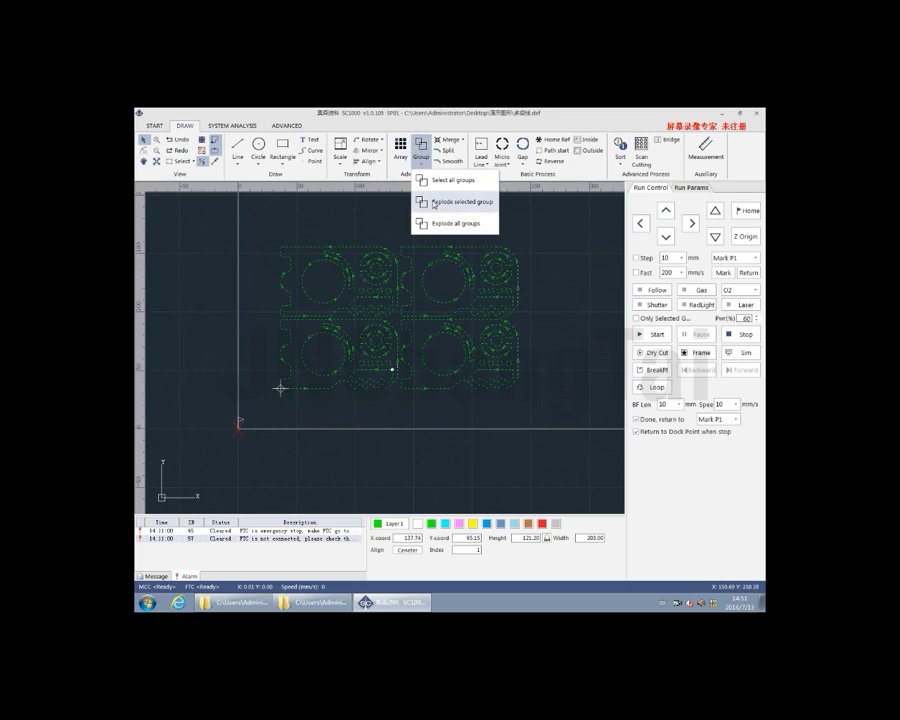
left_click(434, 203)
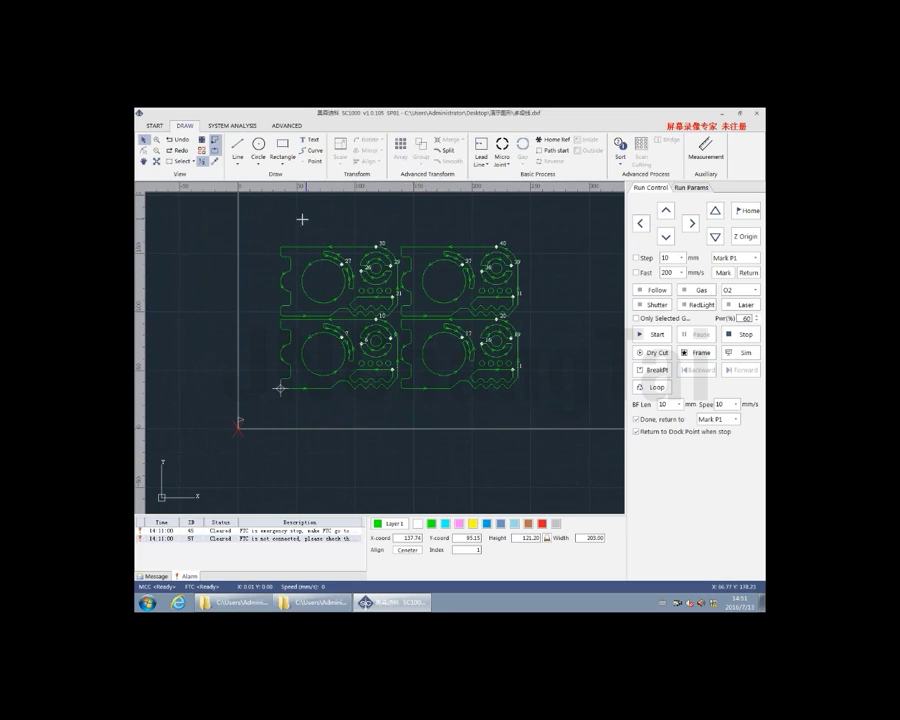
left_click_drag(268, 192, 546, 412)
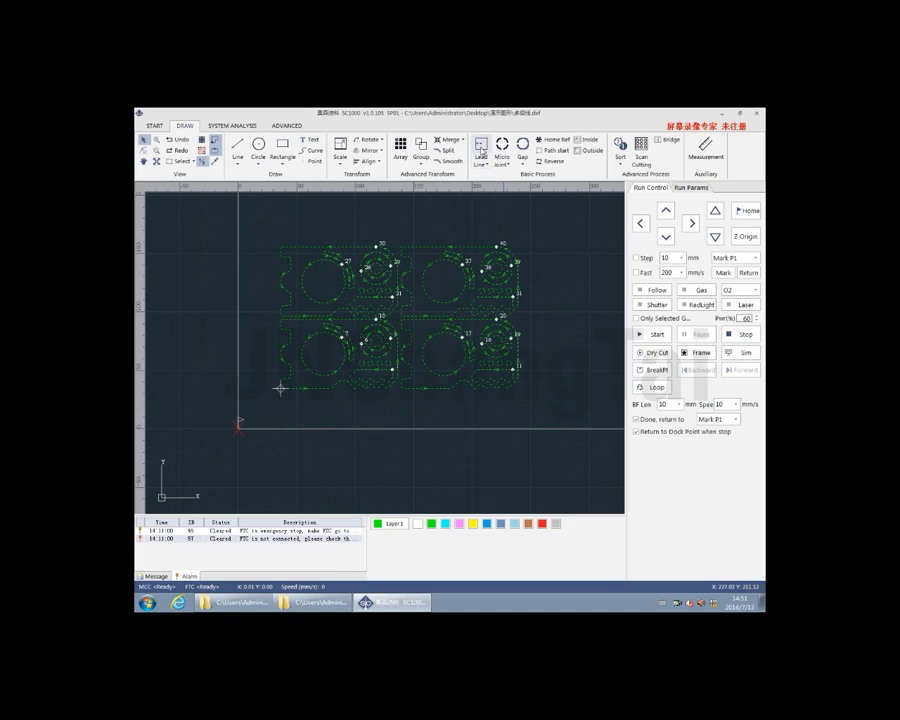
- Add Line-type lead-in lines with length 4 to the four parts
left_click(481, 150)
left_click(465, 293)
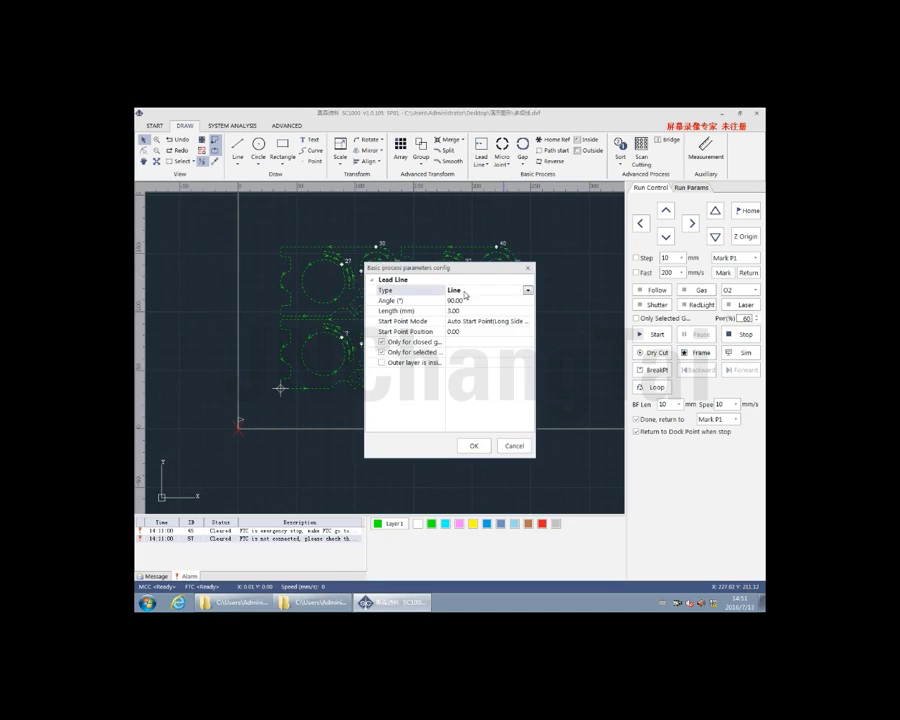
left_click(527, 290)
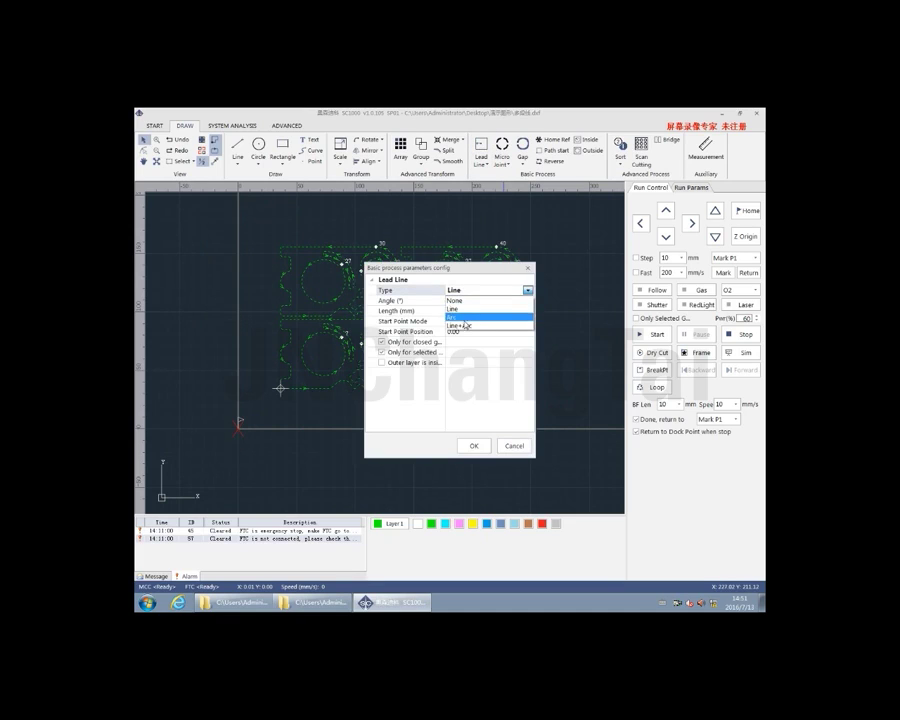
left_click(516, 294)
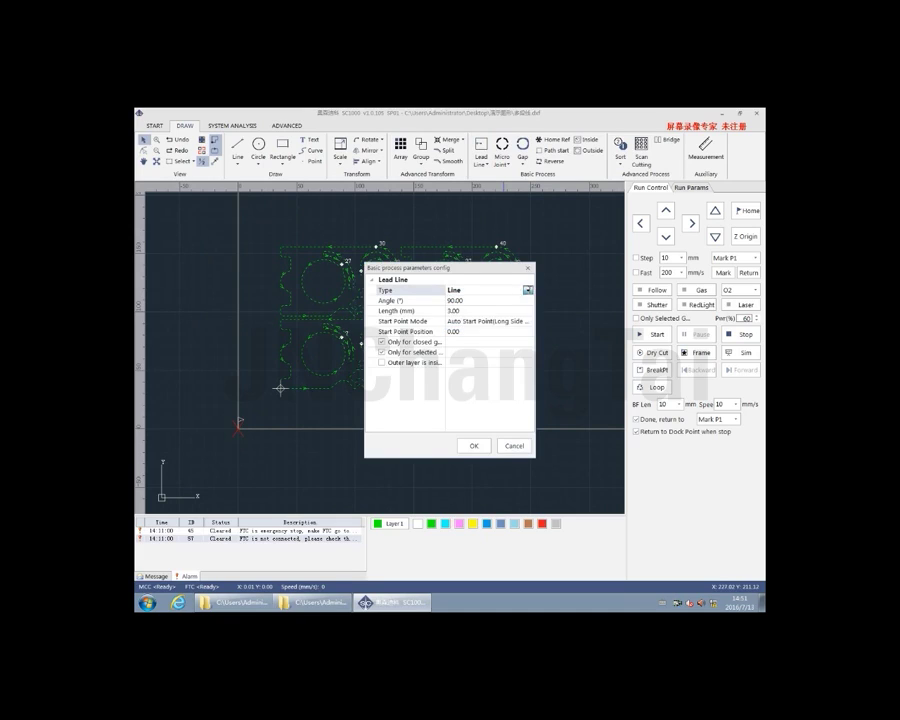
left_click(527, 290)
left_click(452, 311)
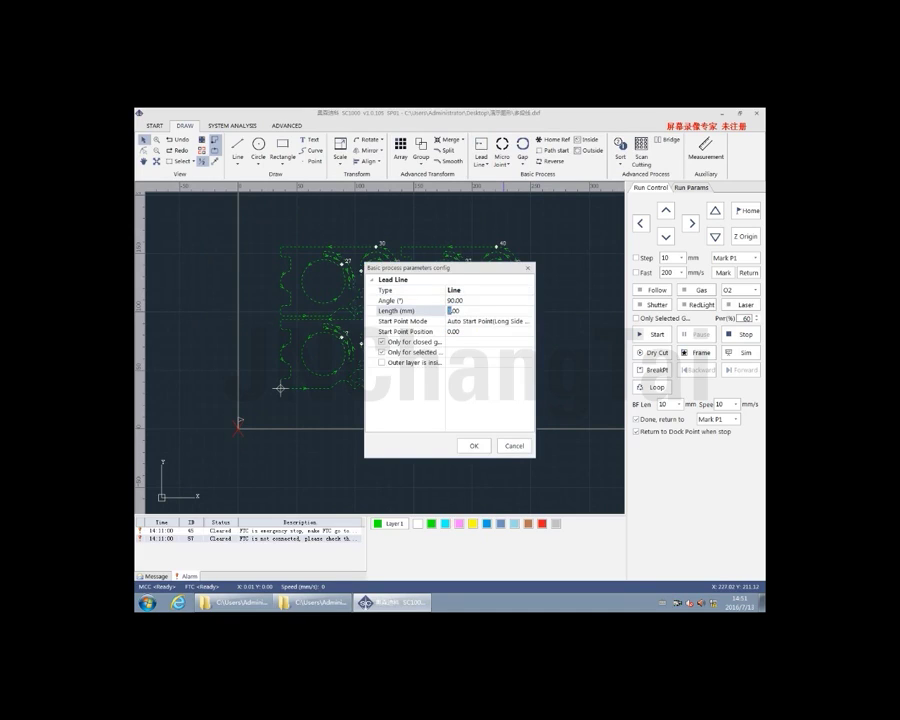
type("4")
left_click(474, 445)
- Run Check lead line on the 2x2 array and zoom around to inspect the contours
scroll(322, 319, "up", 3)
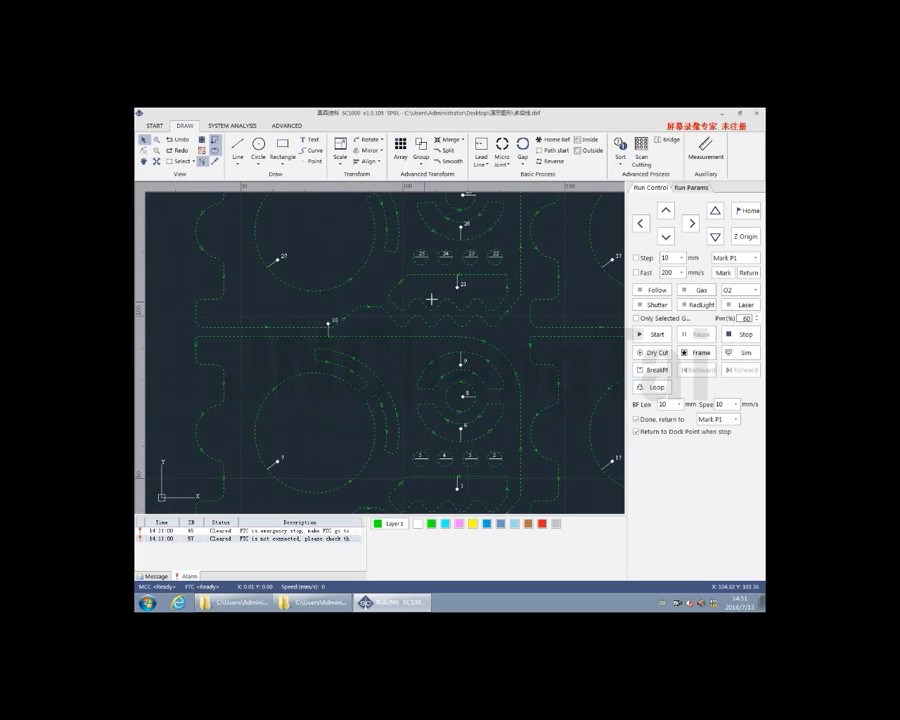
scroll(432, 298, "down", 5)
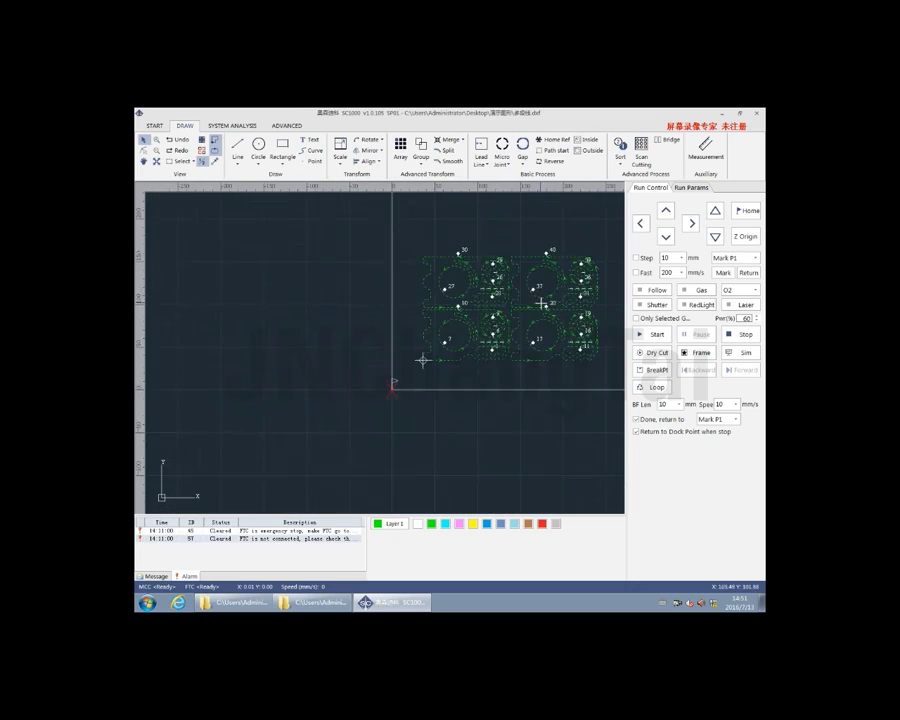
scroll(422, 360, "up", 5)
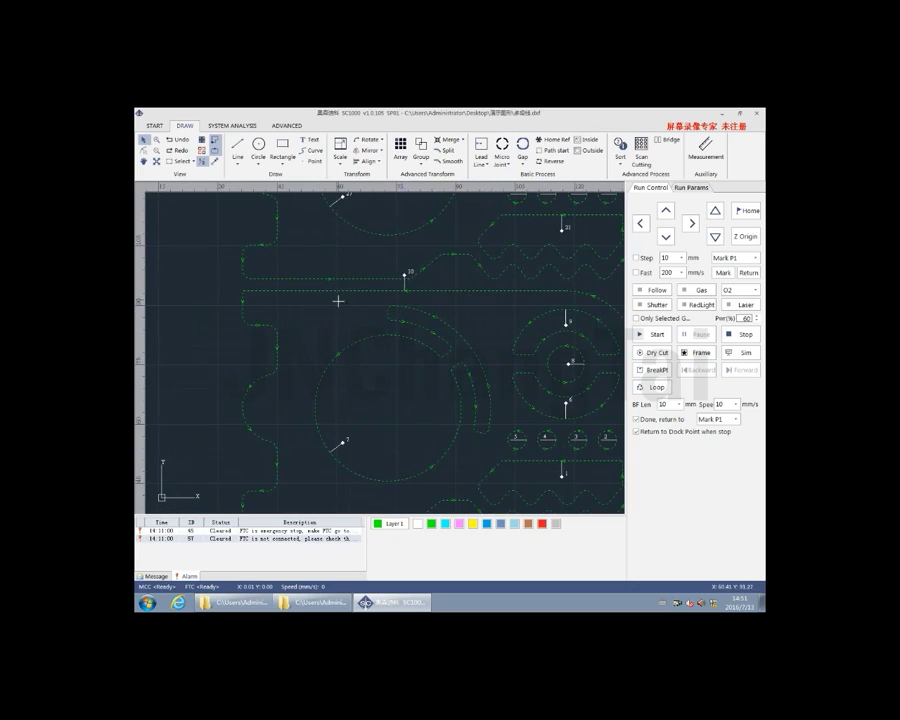
scroll(315, 430, "down", 5)
scroll(504, 325, "up", 5)
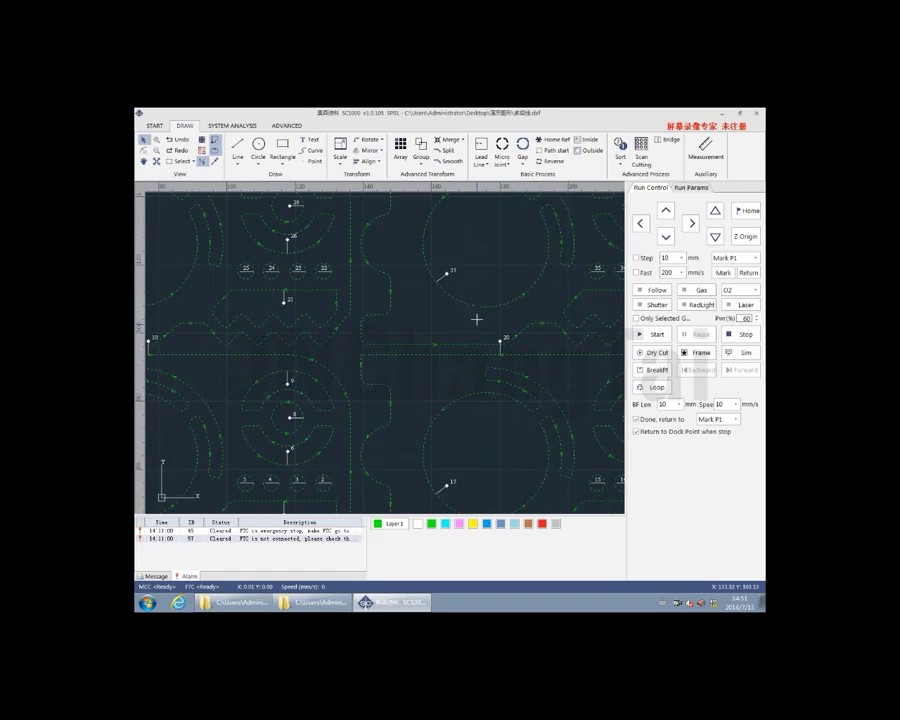
left_click(481, 152)
left_click(490, 203)
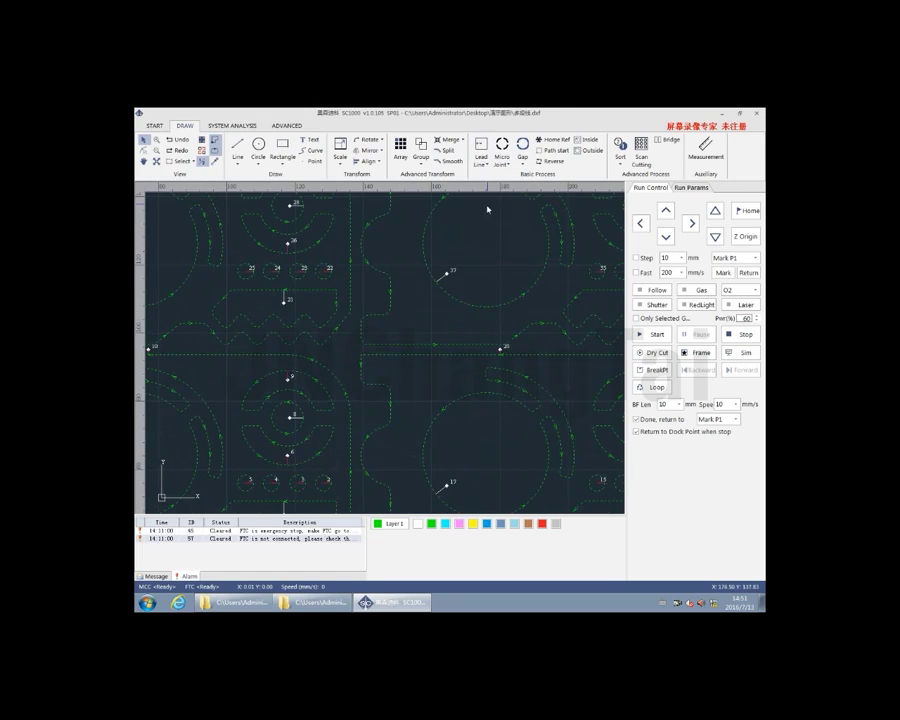
scroll(494, 342, "down", 3)
scroll(496, 358, "up", 3)
scroll(281, 315, "down", 3)
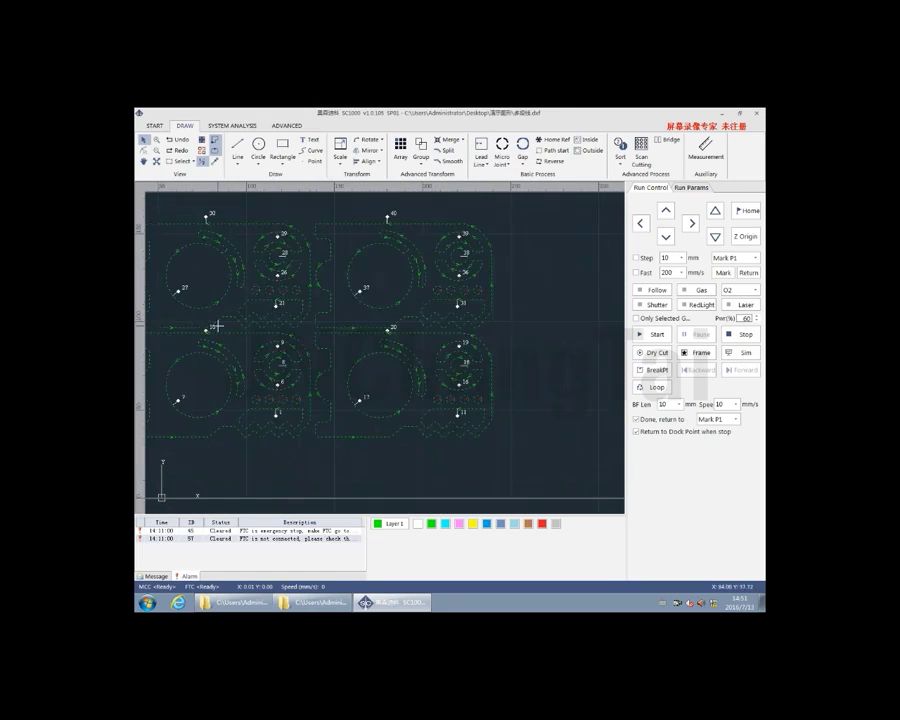
scroll(301, 261, "up", 4)
scroll(181, 400, "down", 4)
scroll(280, 284, "up", 3)
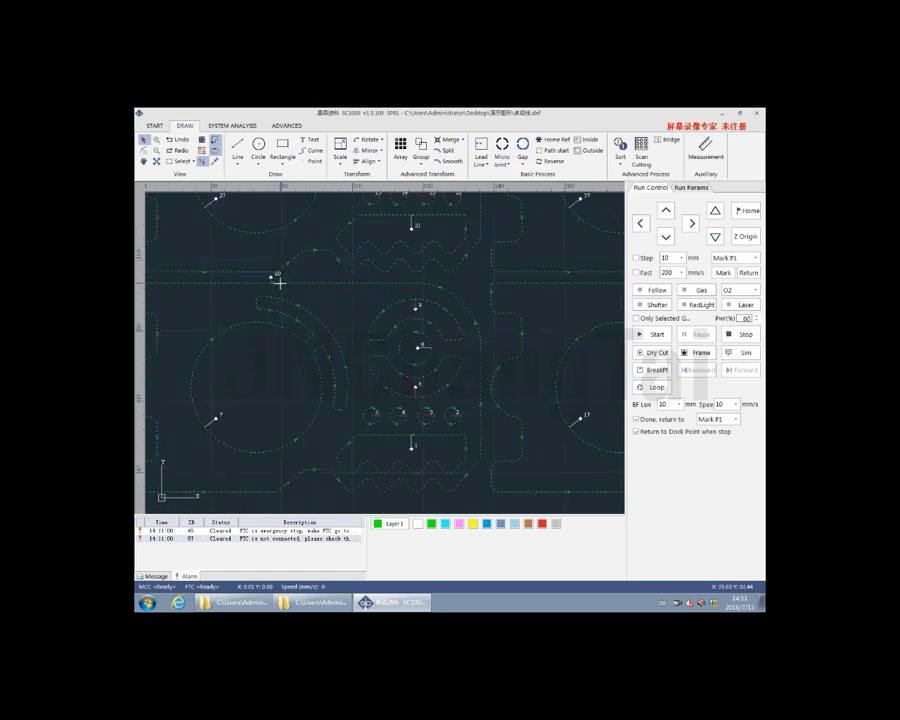
scroll(270, 278, "up", 2)
scroll(331, 307, "down", 4)
scroll(470, 260, "down", 2)
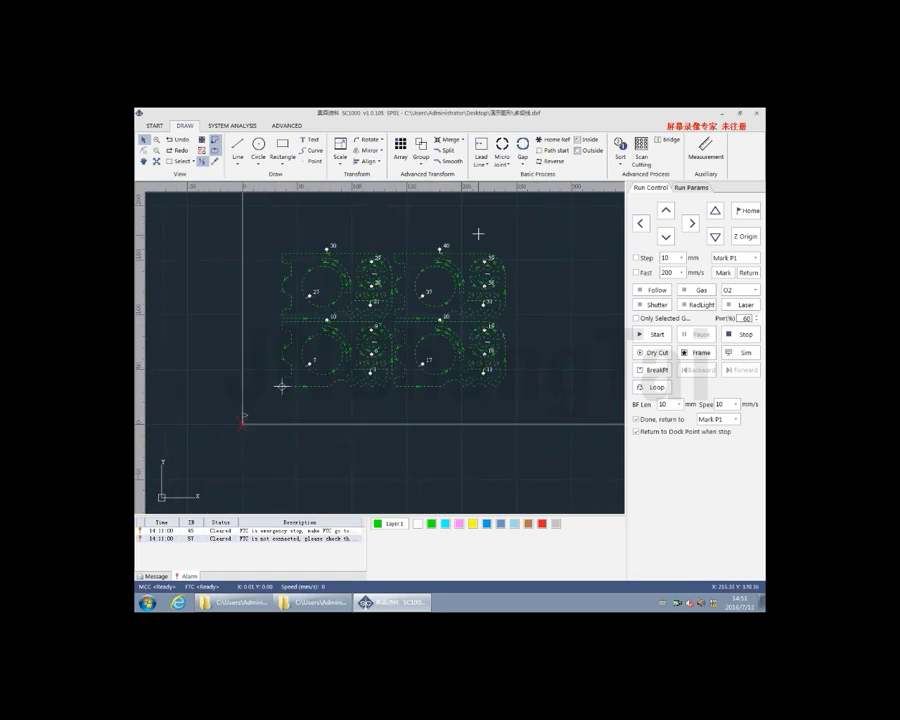
scroll(478, 234, "up", 3)
scroll(484, 220, "down", 2)
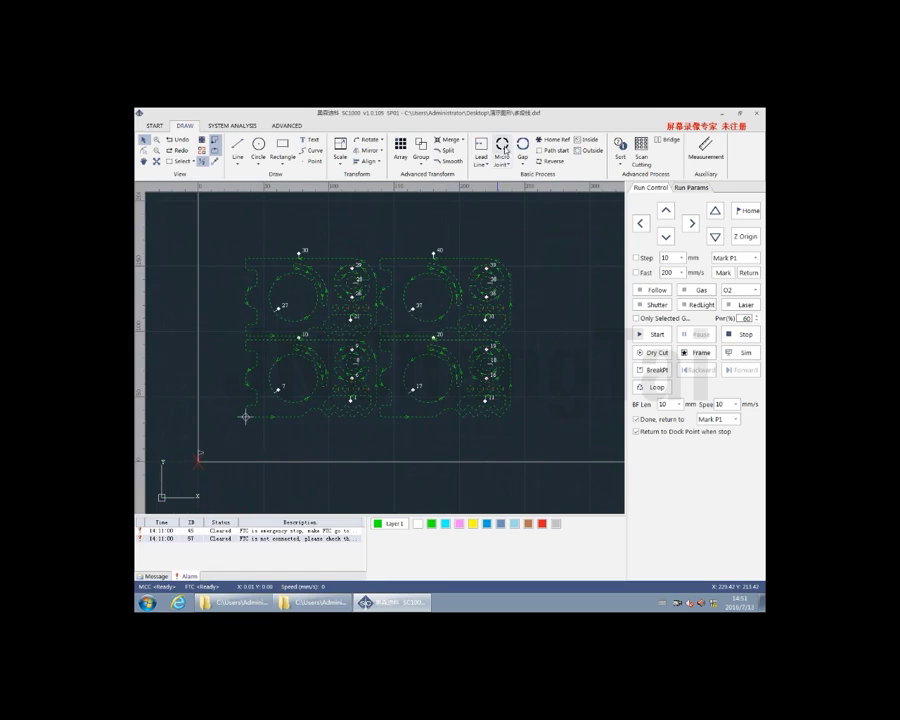
- Apply automatic micro joints, 2 per contour with an adjusted joint length, to all four parts
left_click(504, 151)
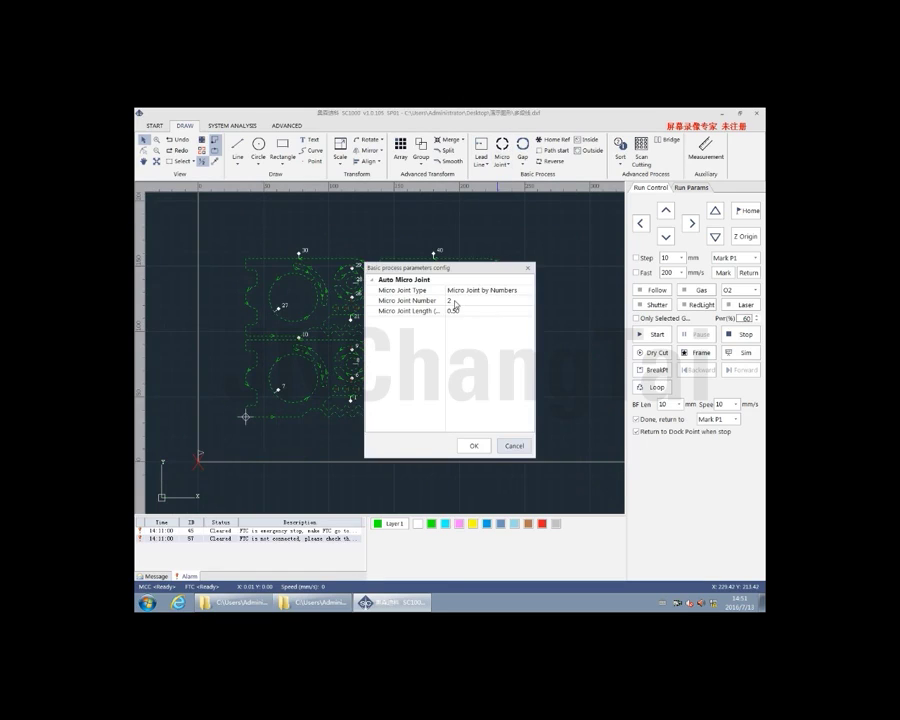
left_click(455, 302)
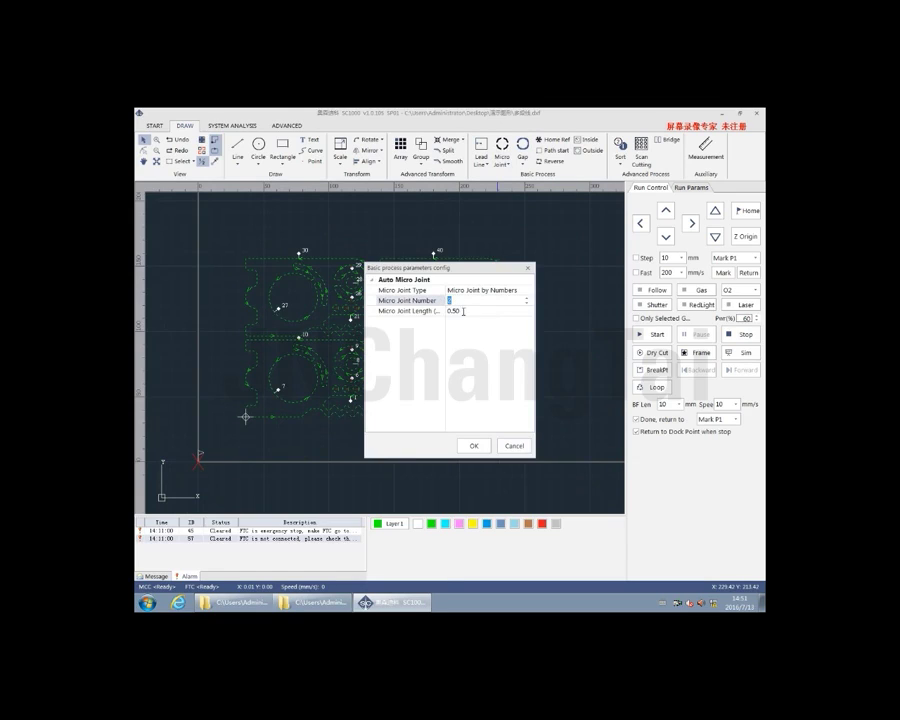
left_click(462, 311)
type("1")
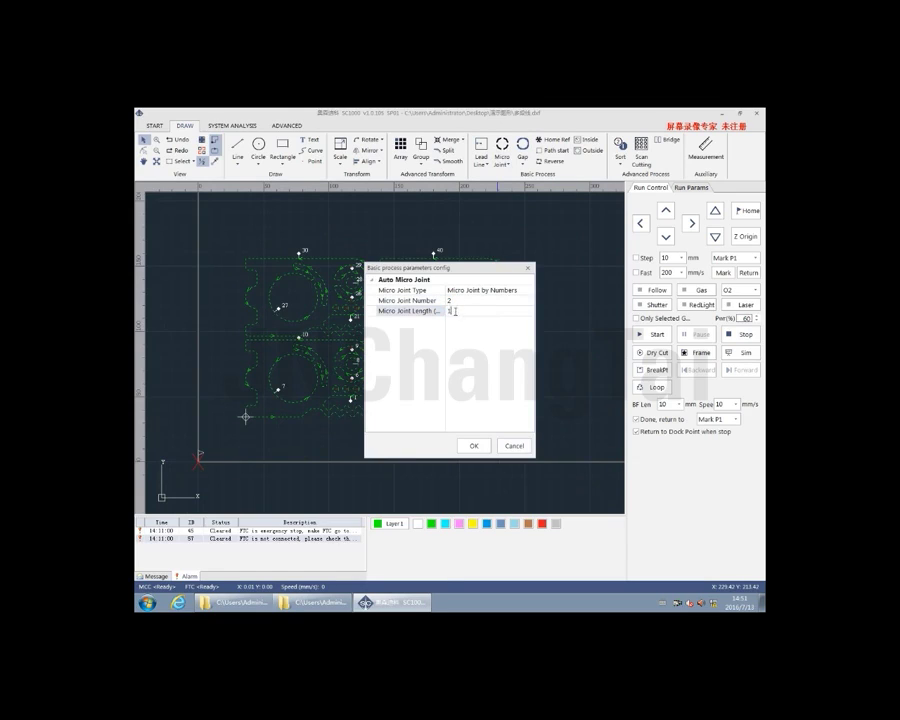
left_click(470, 445)
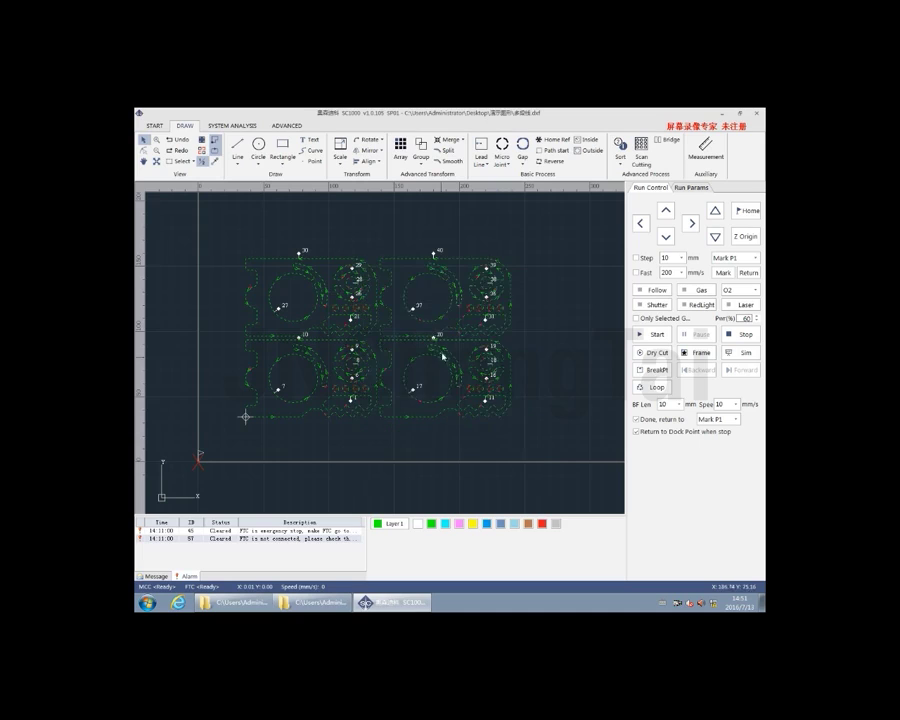
scroll(440, 330, "up", 3)
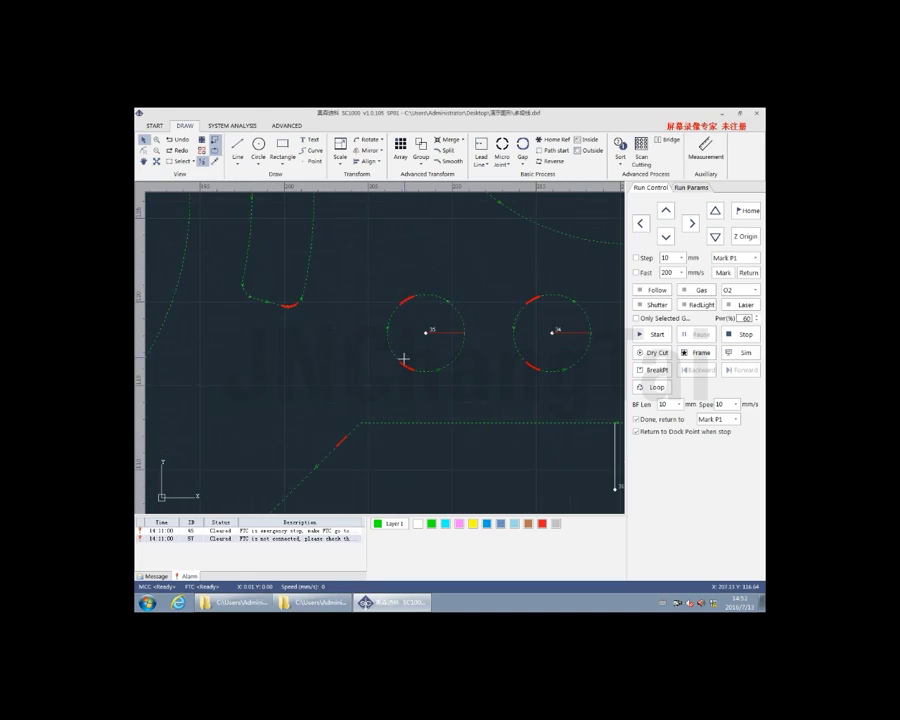
scroll(400, 345, "down", 4)
scroll(316, 361, "up", 2)
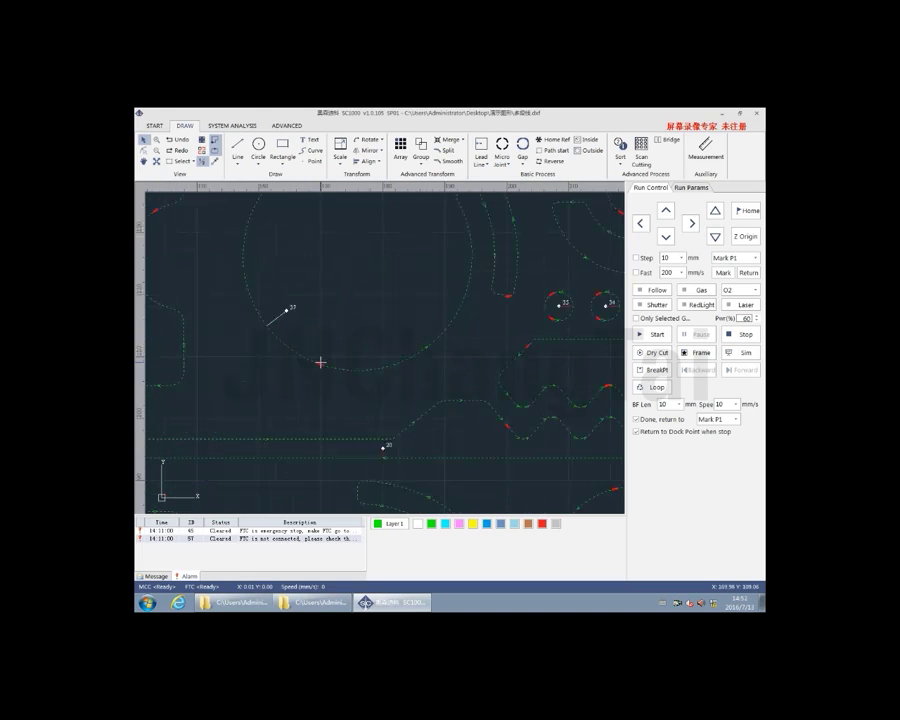
scroll(320, 362, "down", 3)
scroll(209, 422, "down", 3)
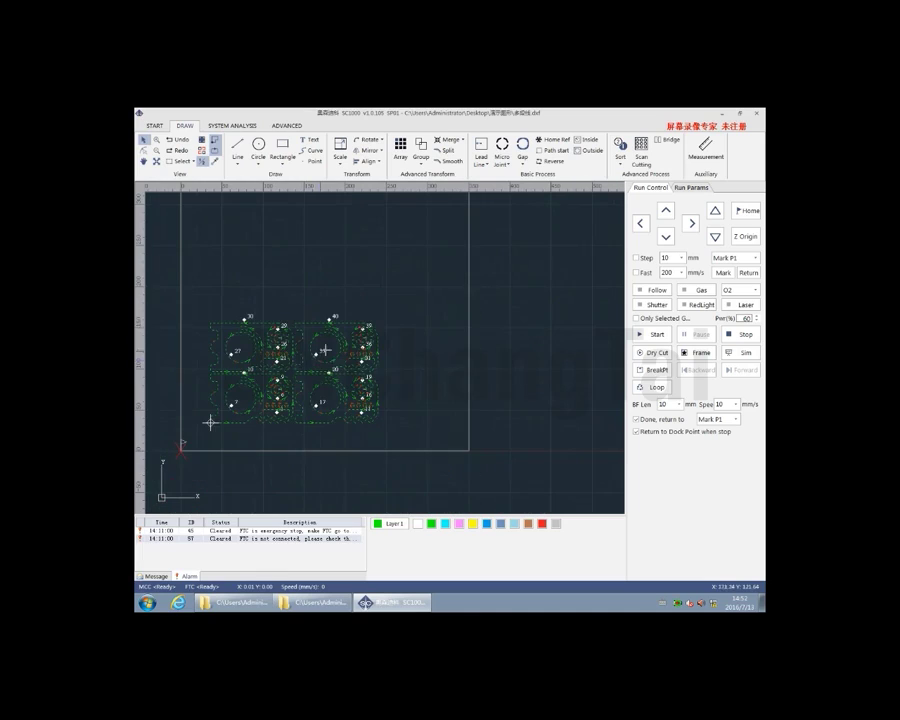
- Pick a new direction from the Sort dropdown to renumber the array's cutting order, leaving Gap unchanged
left_click(524, 162)
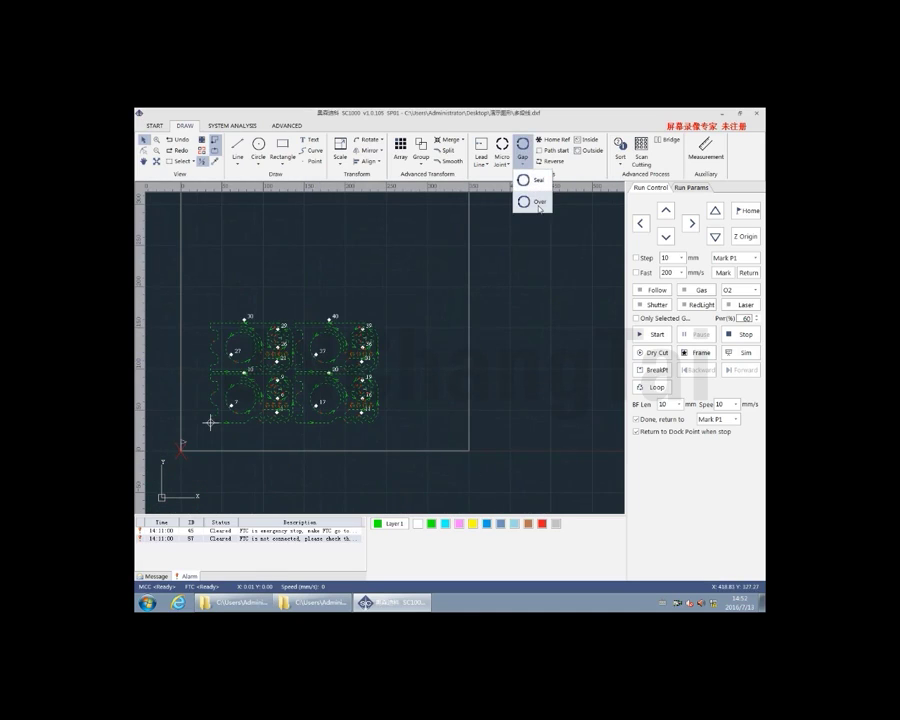
left_click(539, 205)
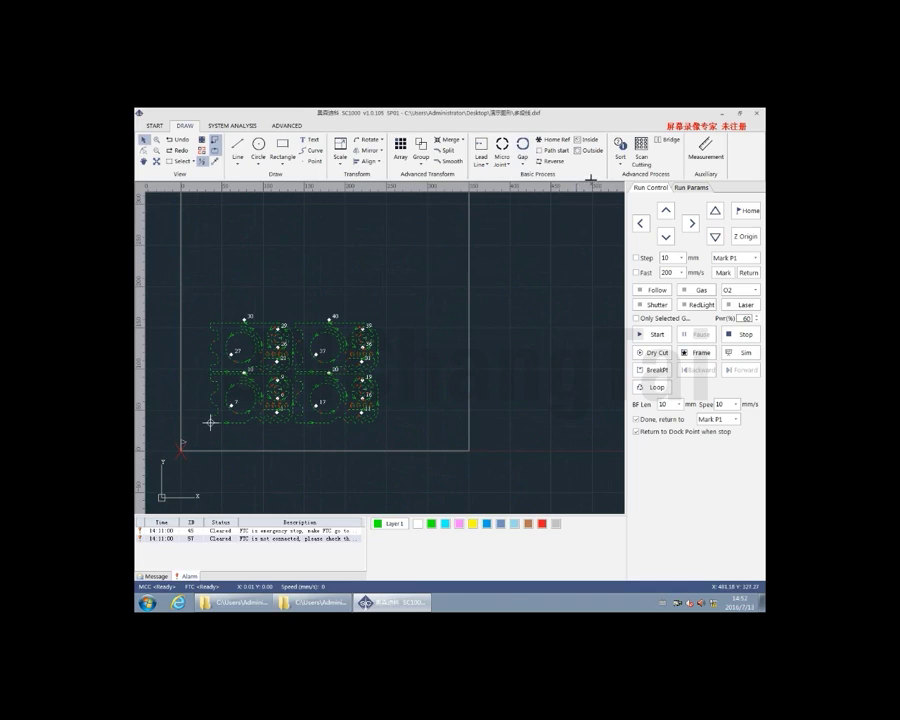
left_click(619, 150)
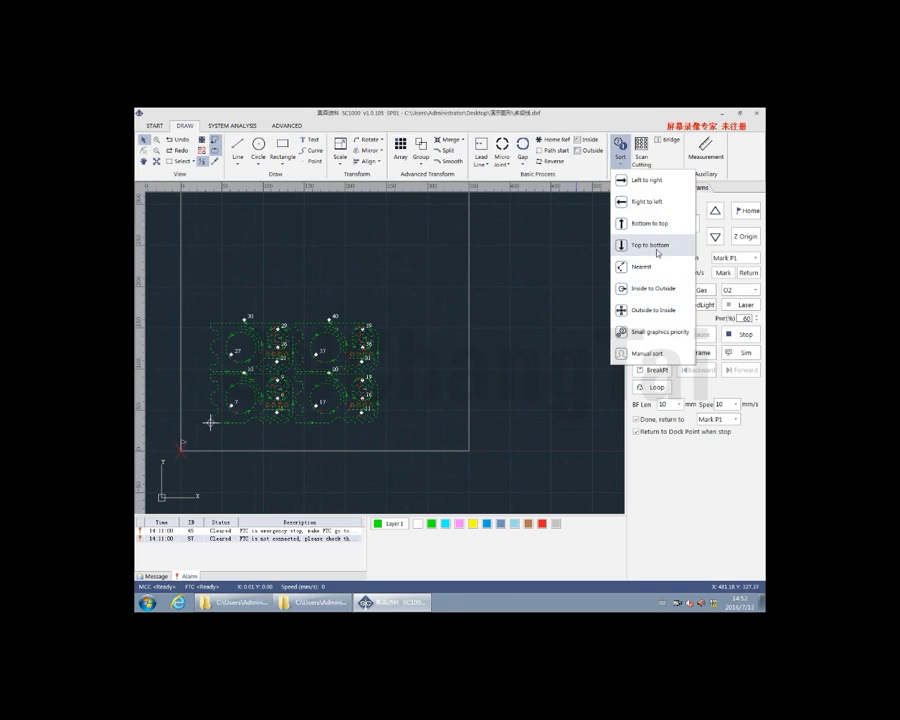
left_click(652, 224)
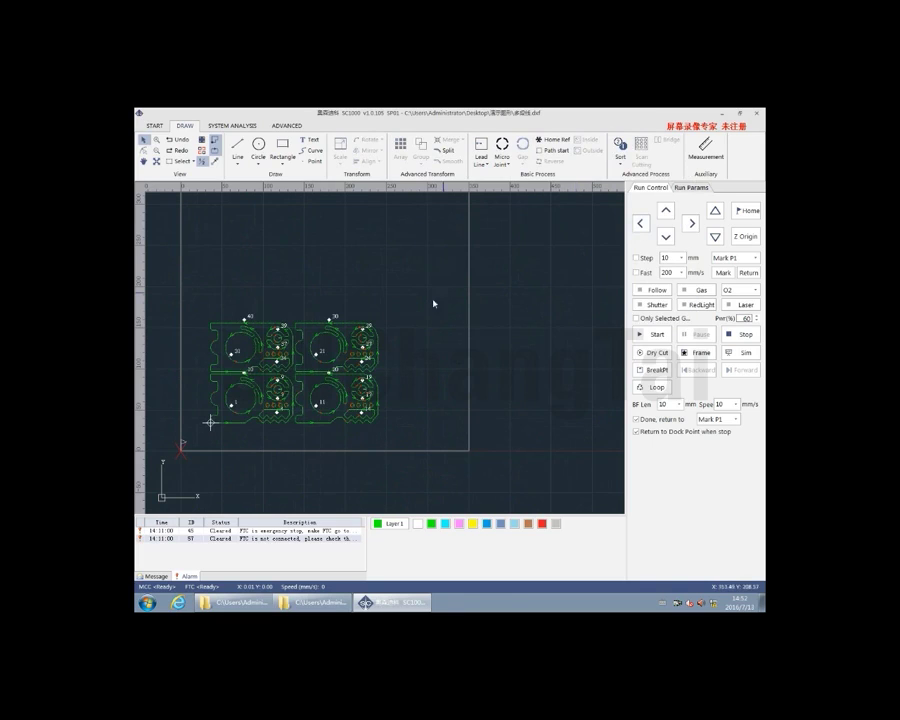
scroll(252, 415, "up", 5)
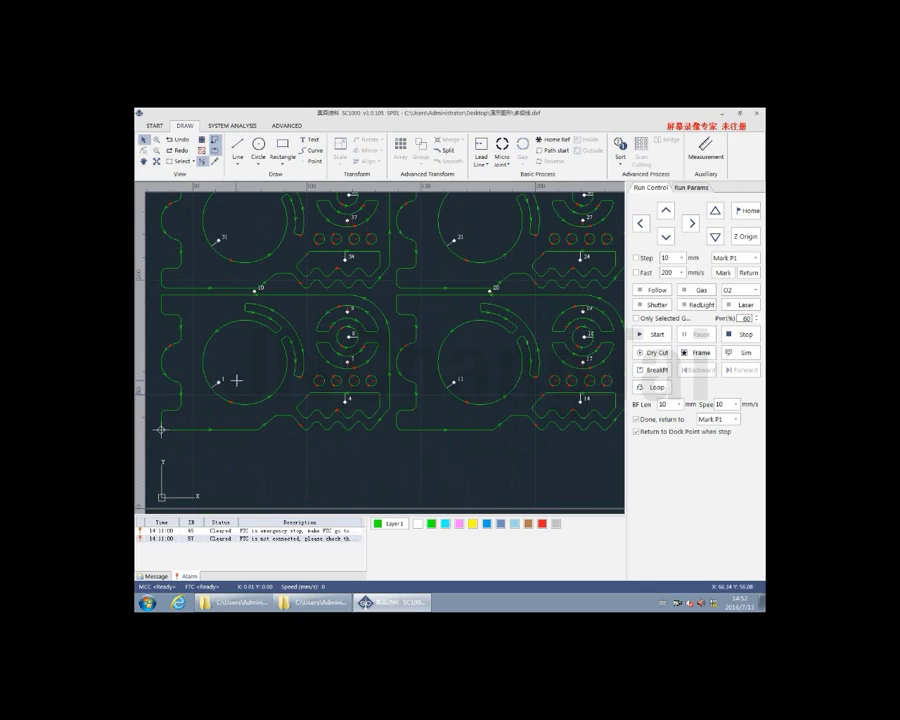
scroll(356, 386, "down", 4)
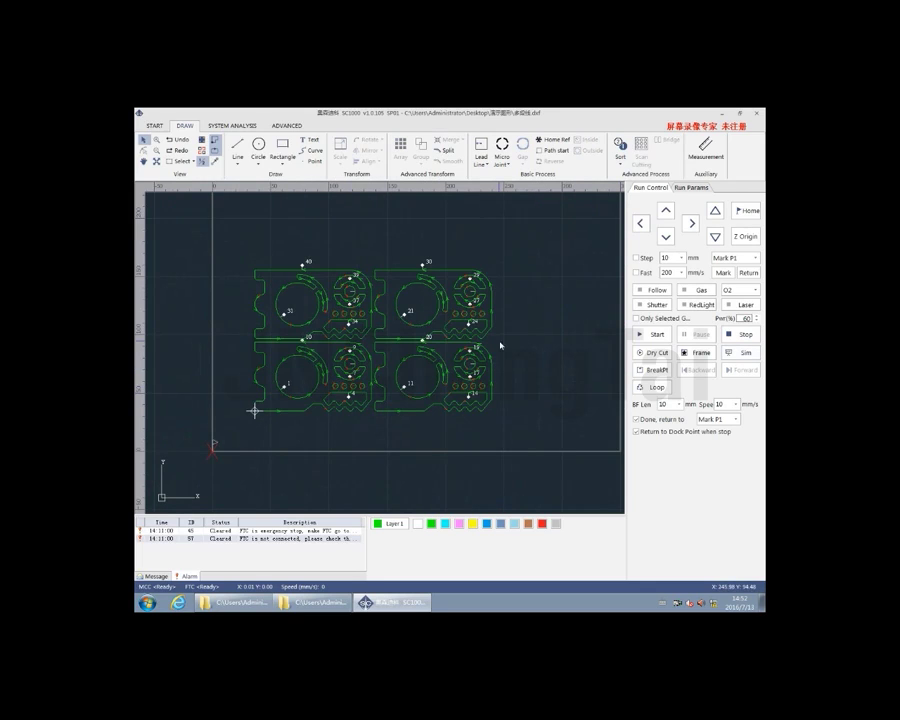
- Simulate the cut path: 1 min 8.3 s, 3.48 m cut length, 40 pierces
left_click(743, 353)
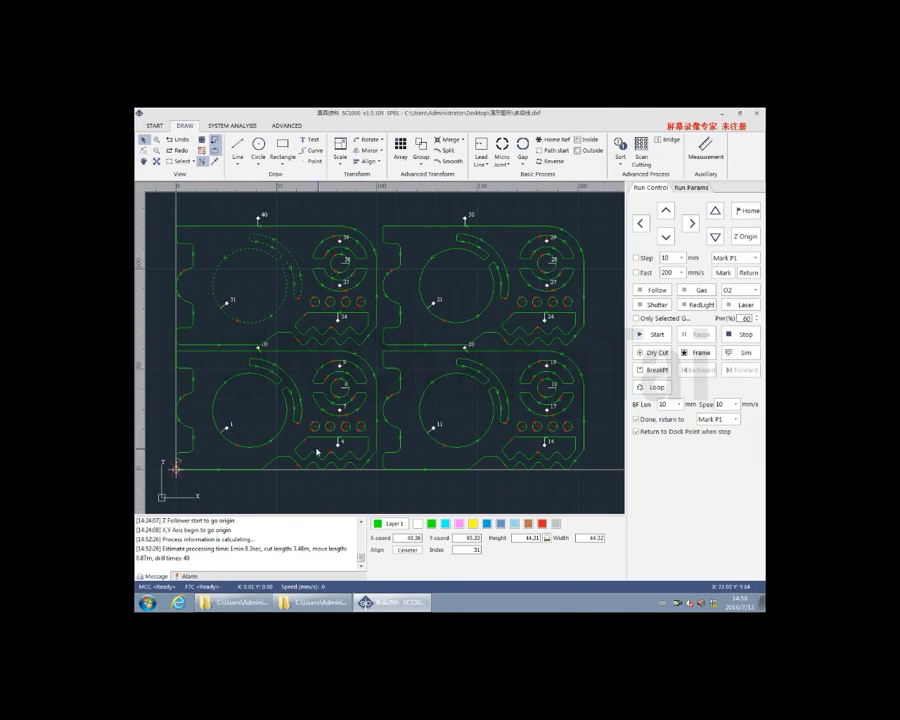
- Move the large circles of parts 1, 11, 21, 31 onto layers 2–5 (cyan, pink, yellow, blue)
left_click(281, 420)
left_click(482, 436)
left_click(459, 523)
left_click(468, 321)
left_click(472, 523)
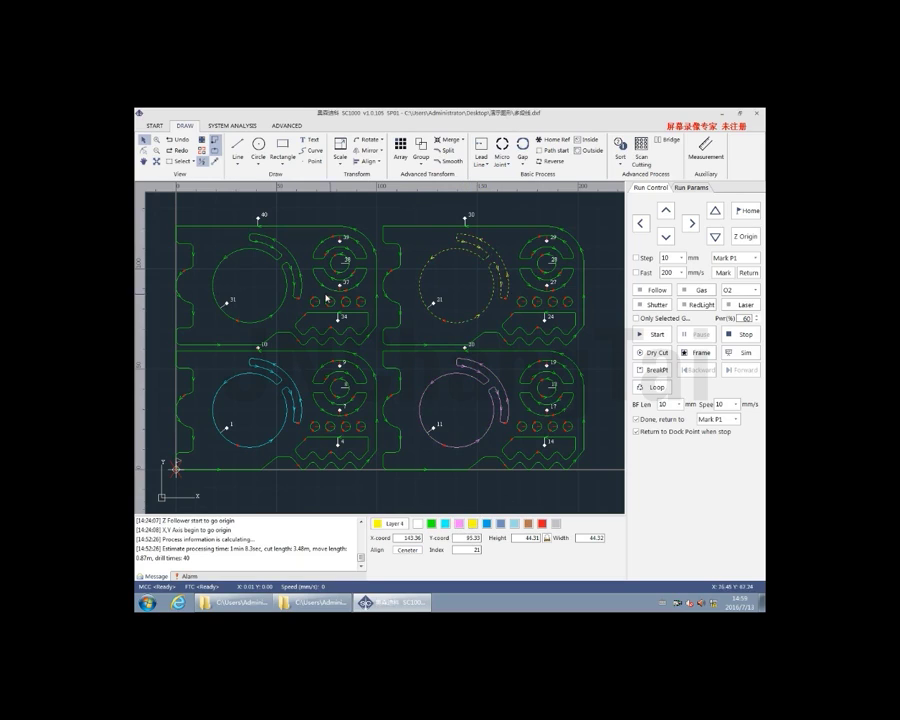
left_click(291, 297)
left_click(488, 523)
- Give Layer 1 direct piercing, 15 m/min cut speed, 0.80 mm cut height and High O2 gas
left_click(394, 522)
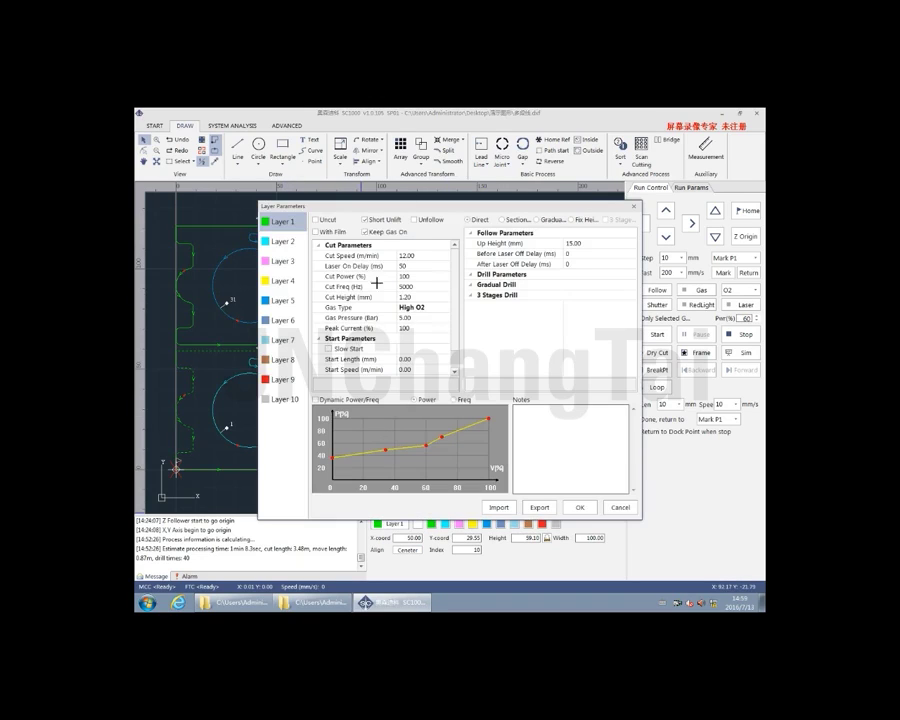
left_click(469, 221)
left_click(405, 259)
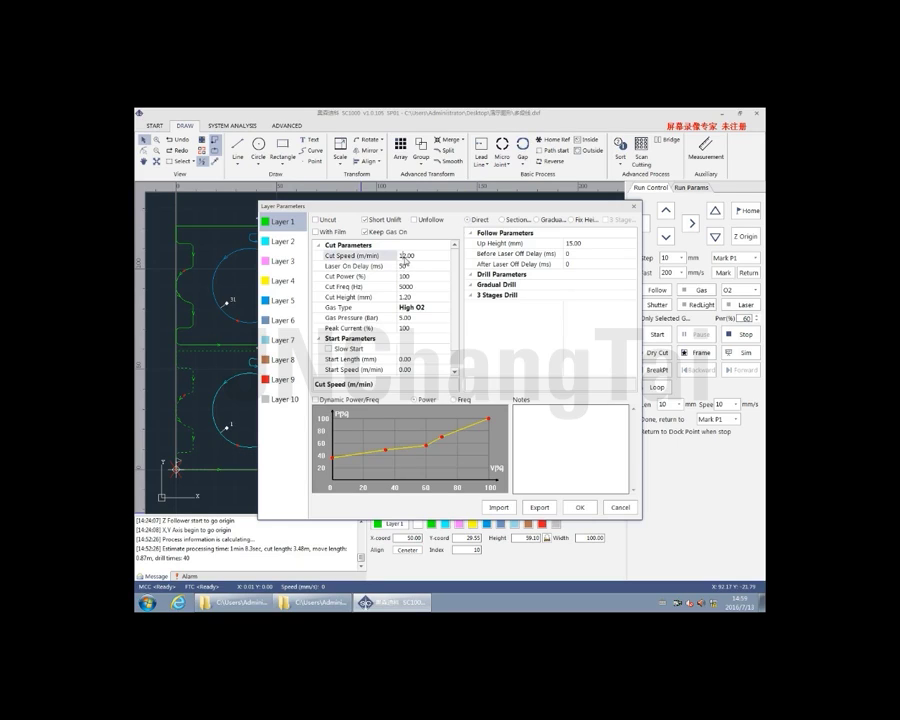
left_click(402, 257)
left_click(404, 297)
type("0.8")
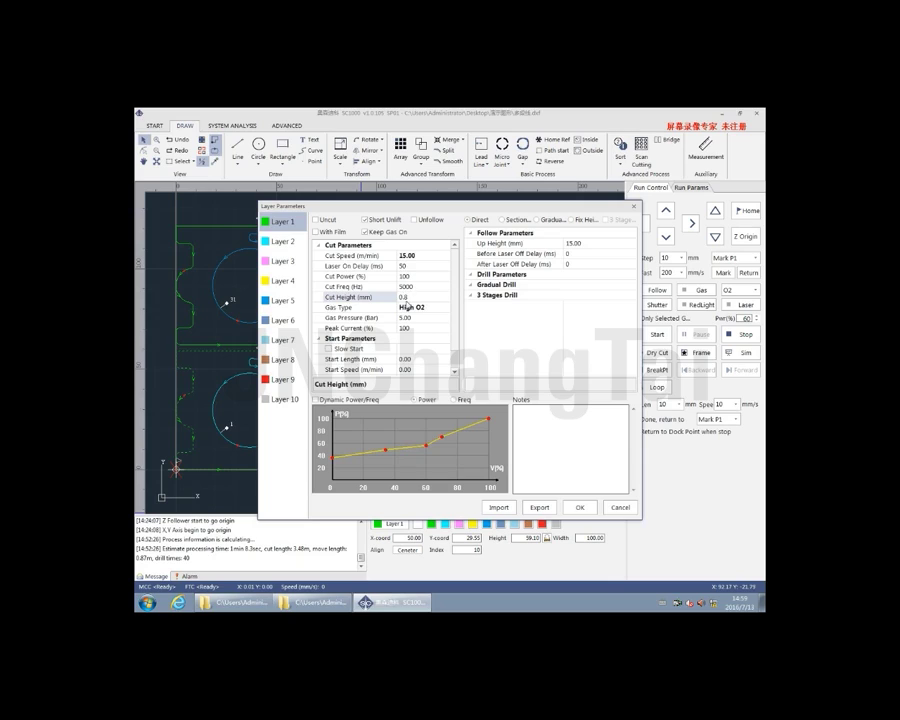
left_click(426, 312)
left_click(443, 309)
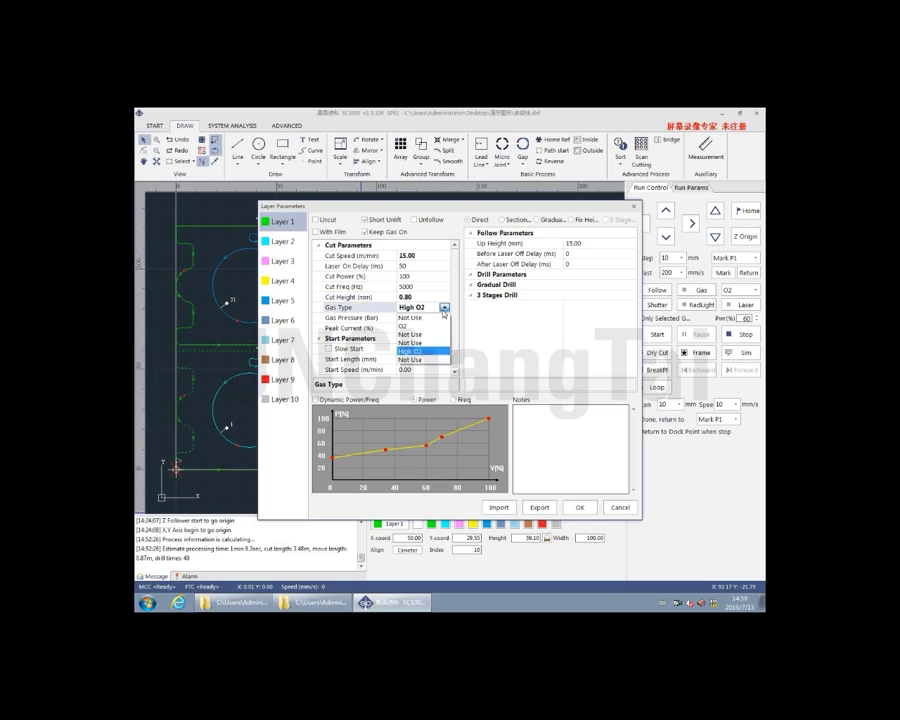
left_click(422, 354)
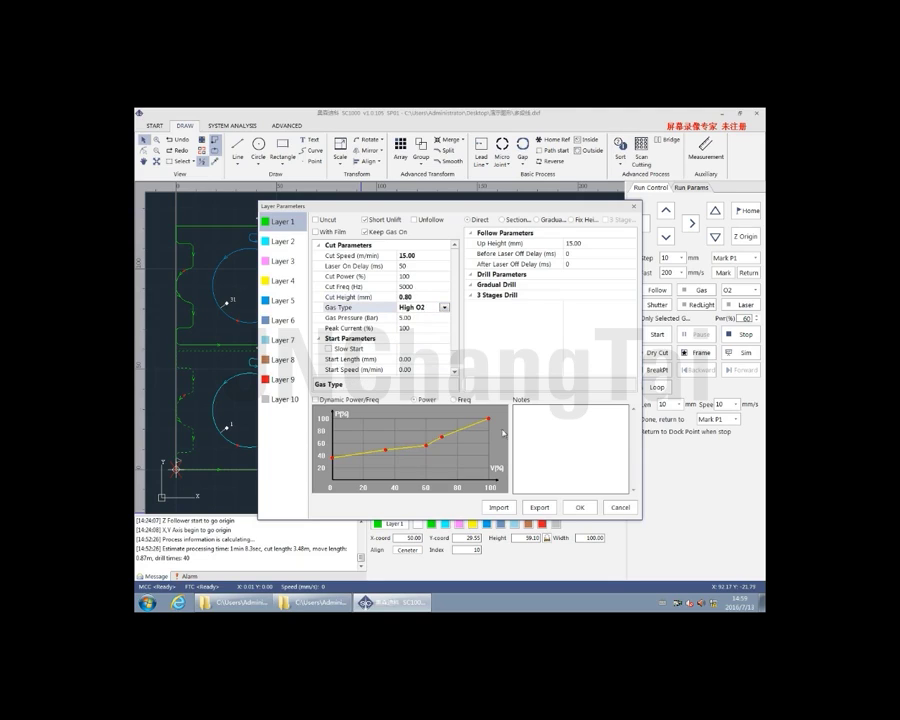
left_click(581, 508)
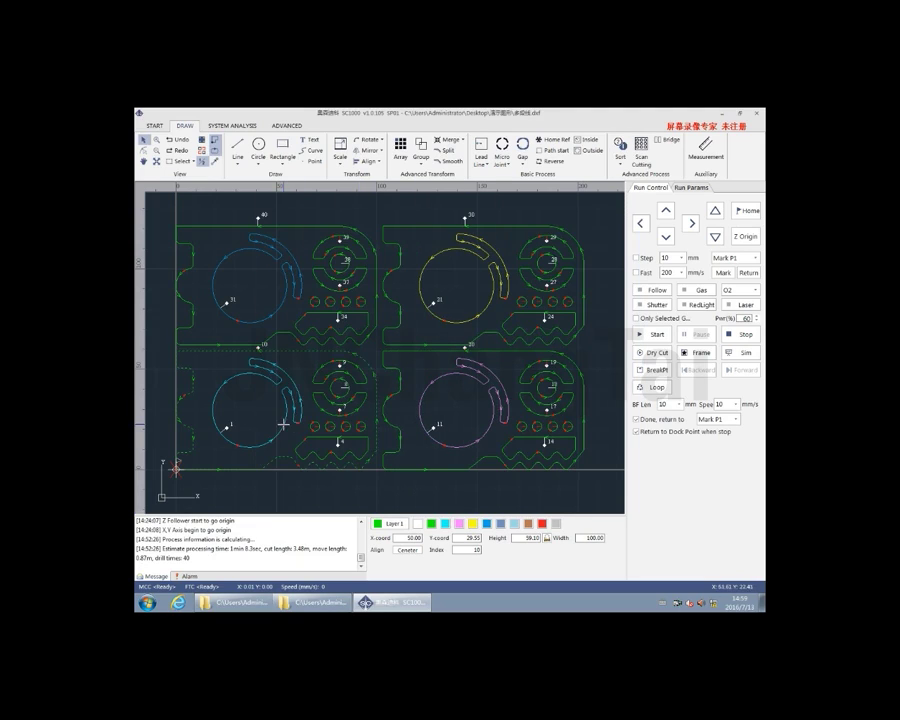
- Set Layer 2's cut speed to 10, cut height 1.50 mm and drill height 3.00 mm
double_click(394, 523)
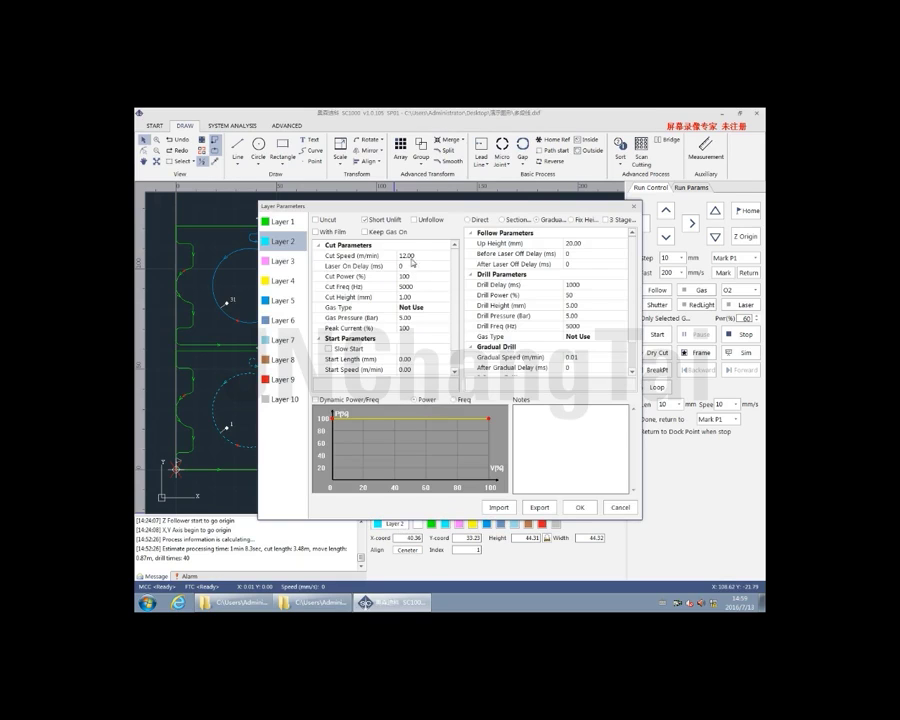
left_click(392, 257)
type("10")
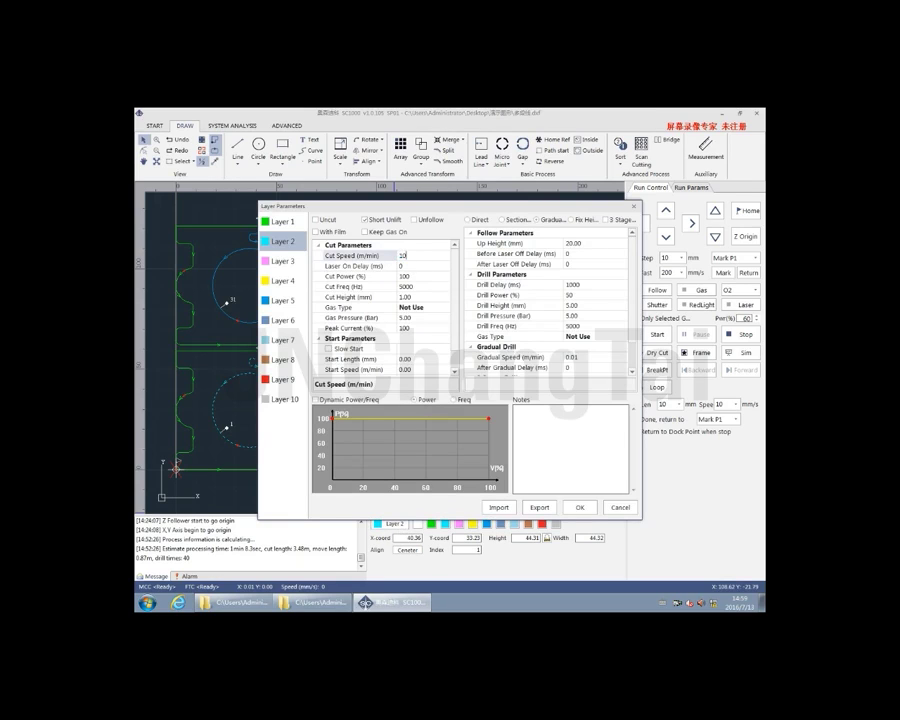
left_click(395, 297)
type("1.5")
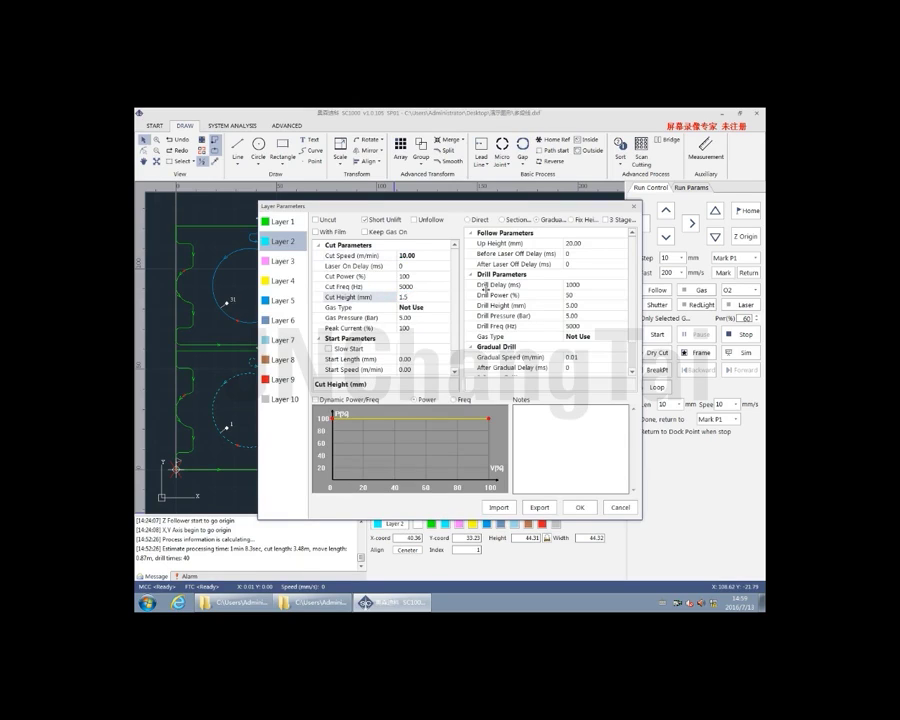
key("Return")
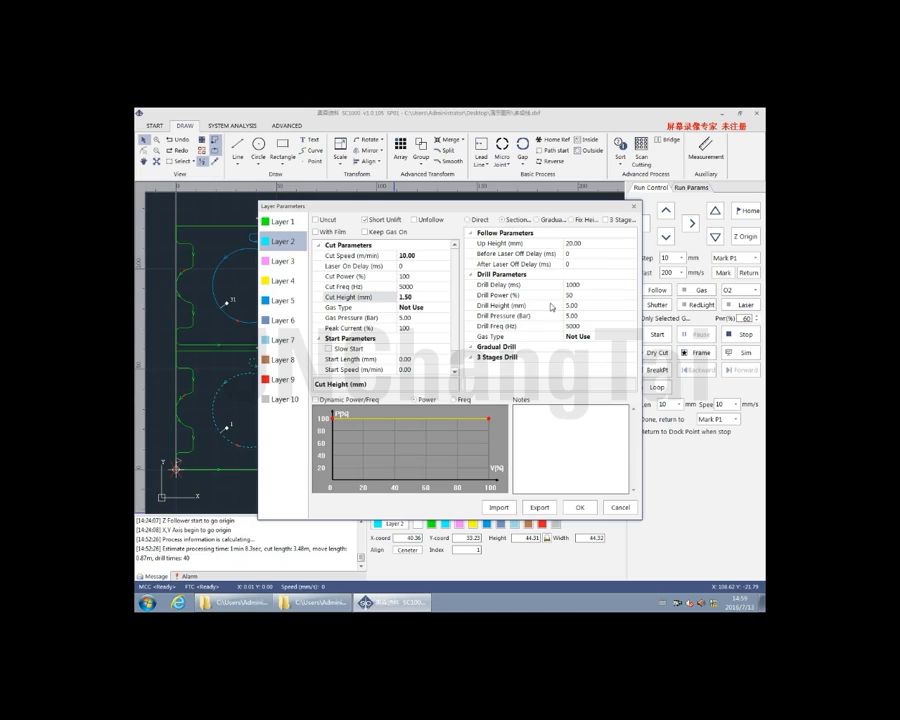
left_click(573, 306)
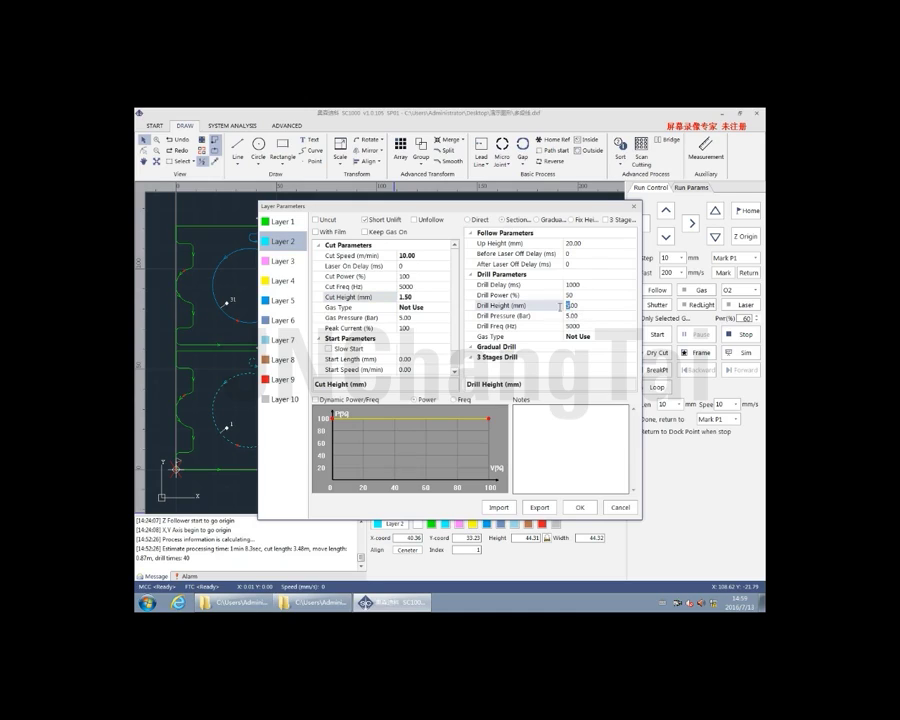
type("3")
left_click(578, 506)
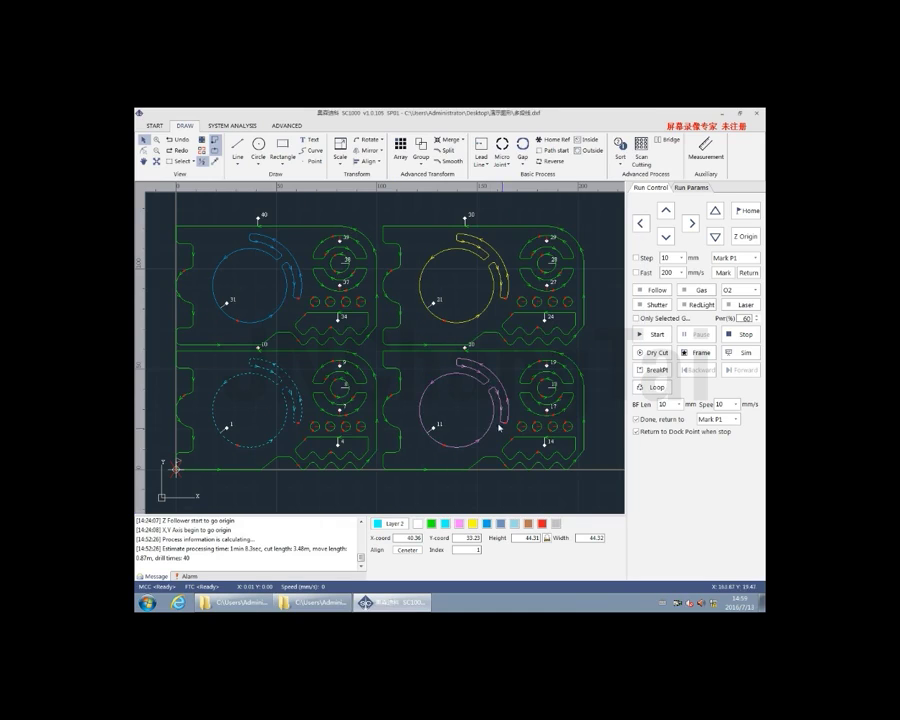
- Tick Unfollow in Layer 3's parameters to disable height following
left_click(392, 523)
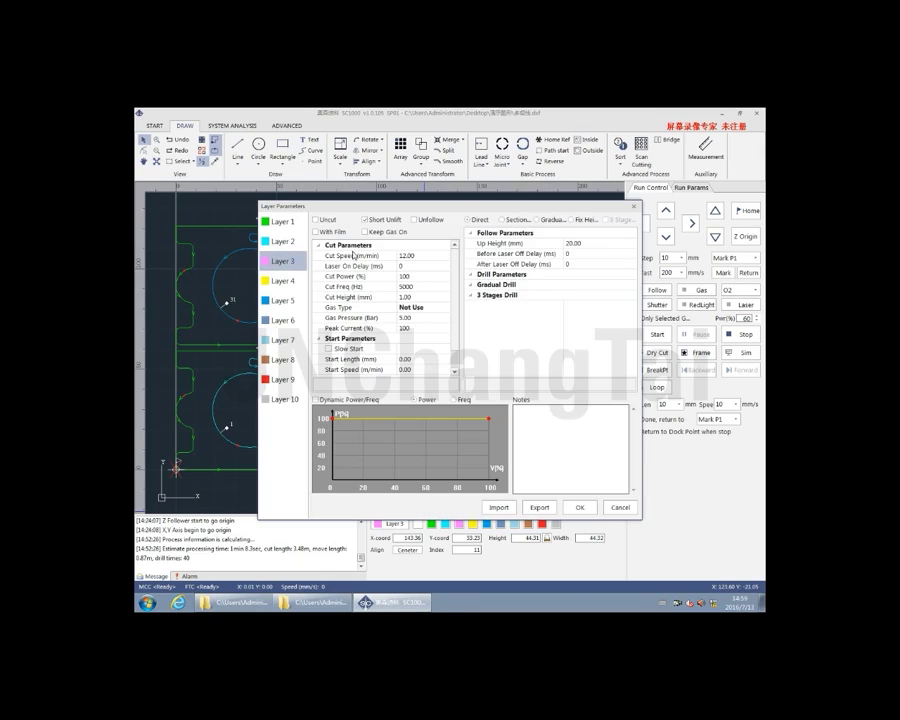
left_click(416, 226)
left_click(579, 507)
- Enable With Film for Layer 4 and set the Film Layer gas type to O2
left_click(474, 311)
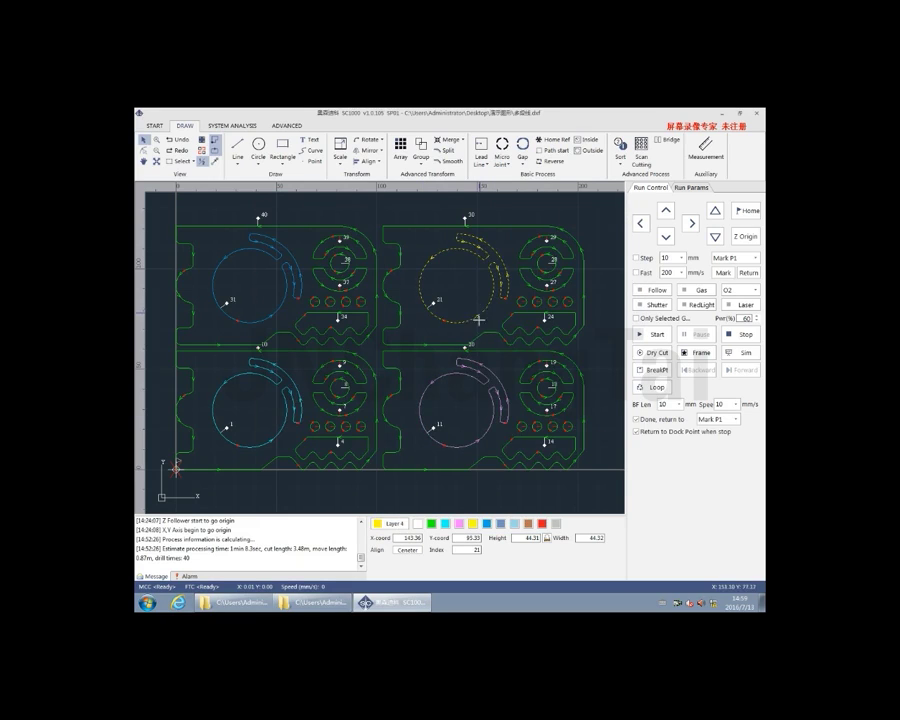
double_click(392, 523)
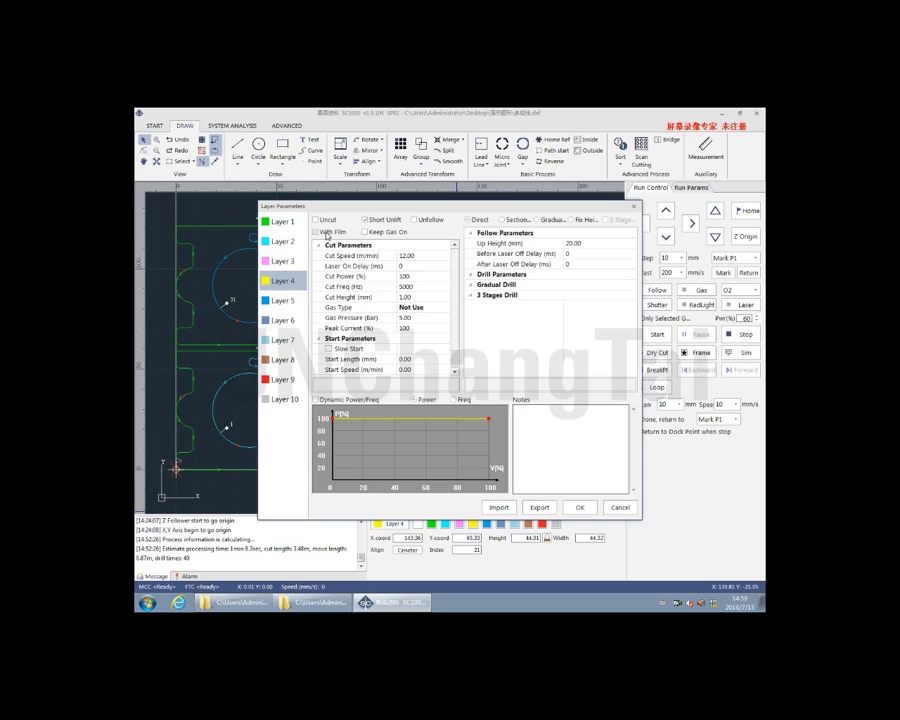
left_click(326, 232)
left_click(290, 419)
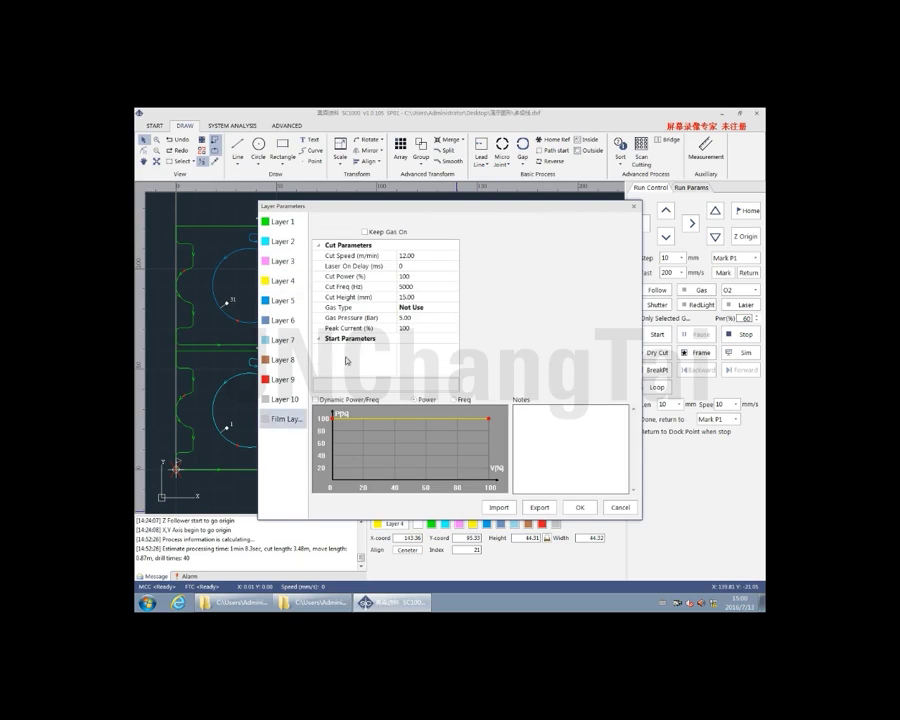
left_click(408, 259)
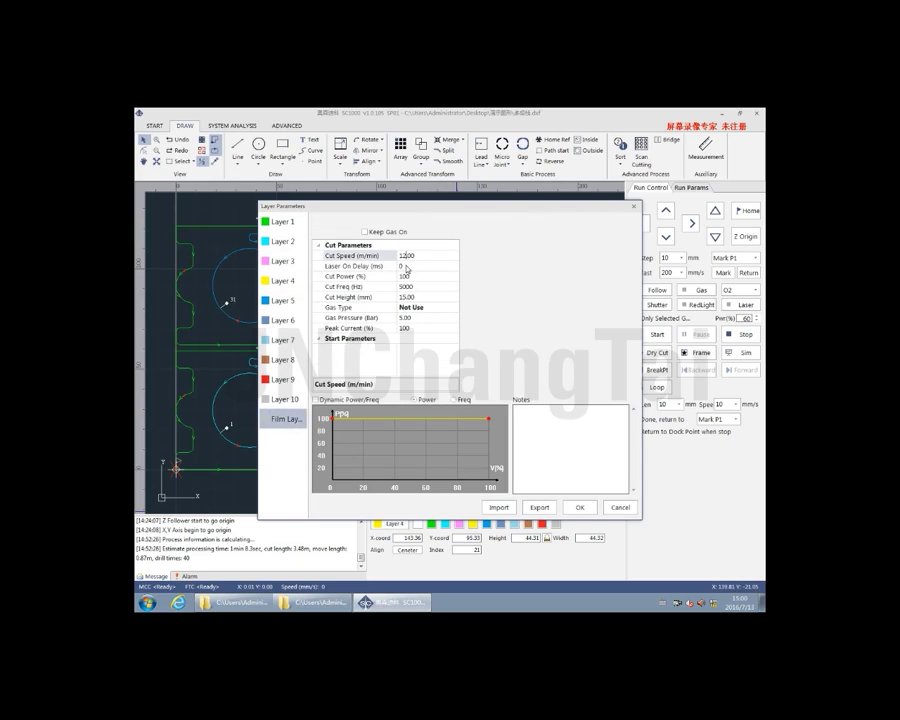
left_click(407, 297)
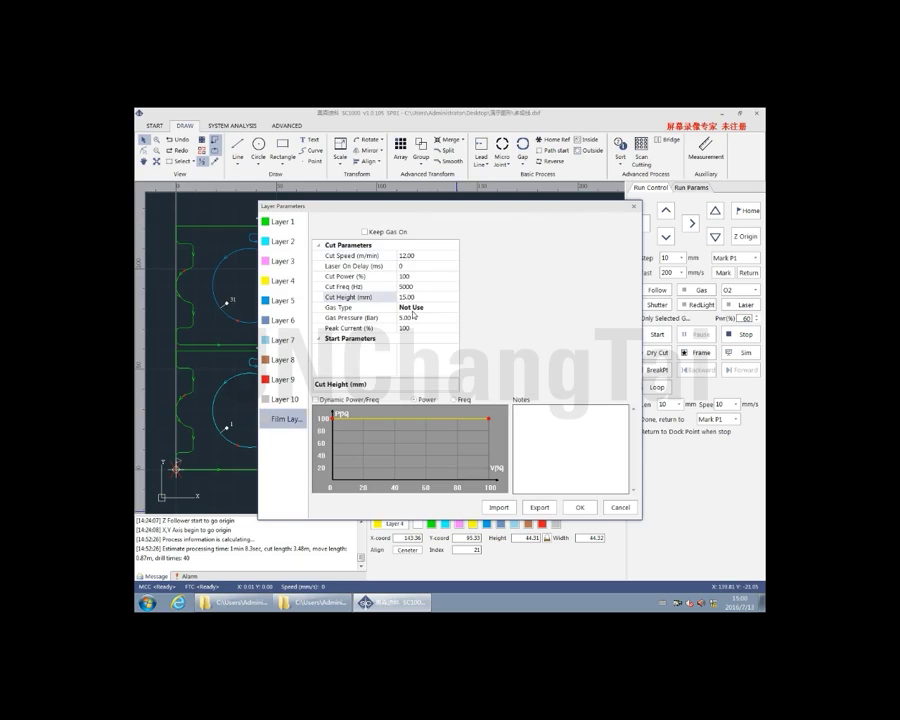
left_click(430, 308)
left_click(452, 307)
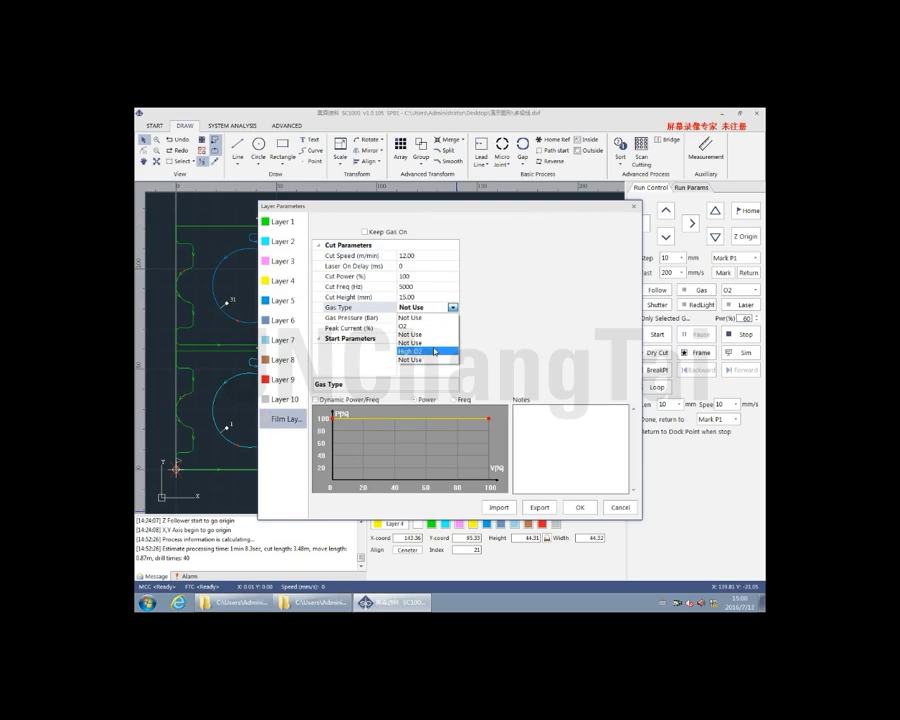
left_click(430, 325)
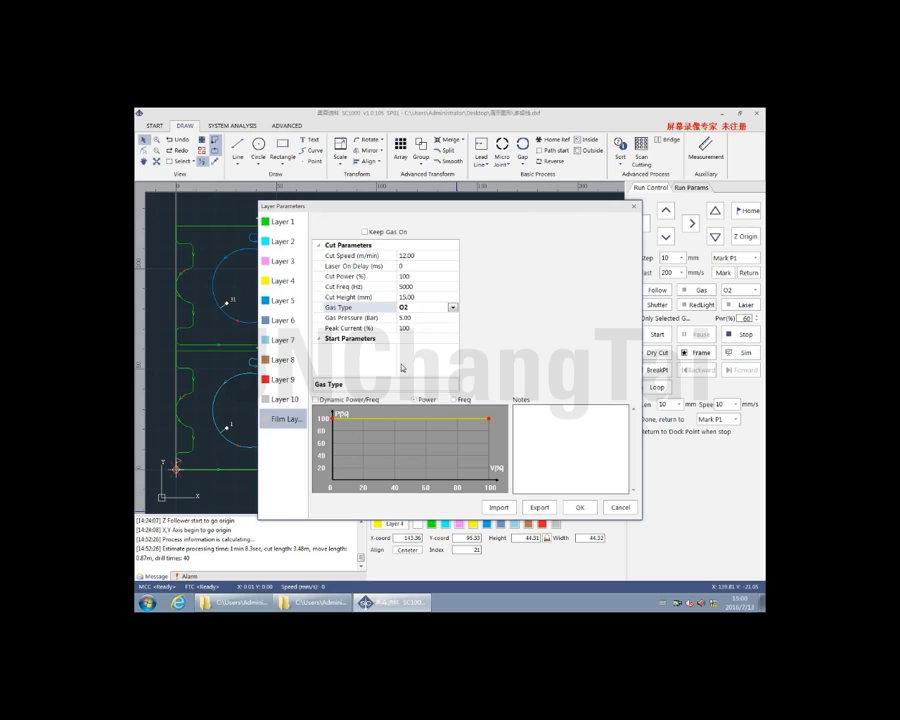
left_click(578, 507)
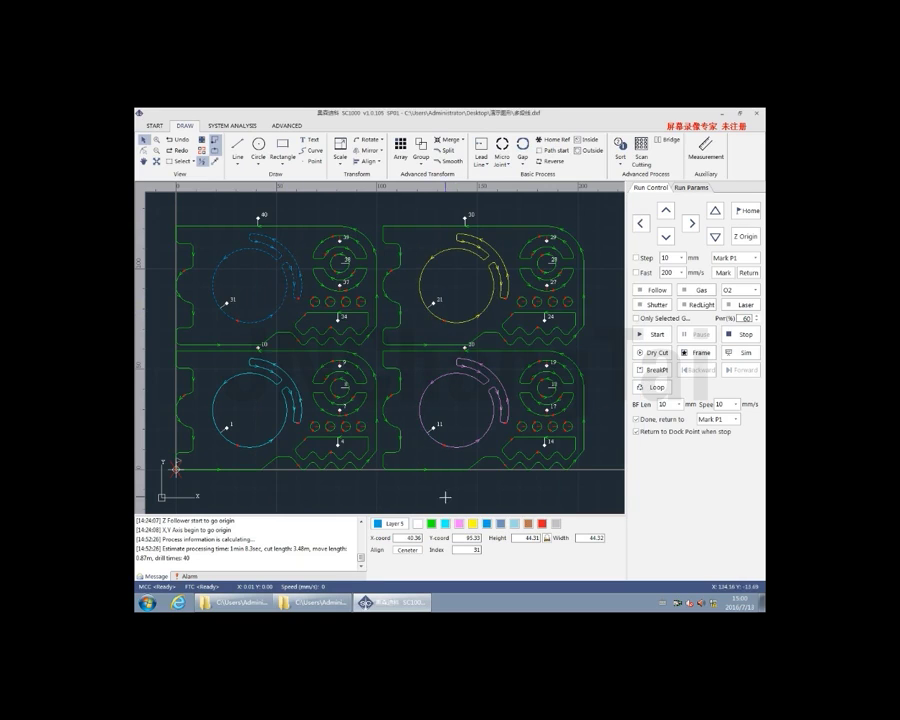
- Set Layer 5 to Gradual drilling with 0.05 m/min gradual speed, then deselect everything
double_click(395, 523)
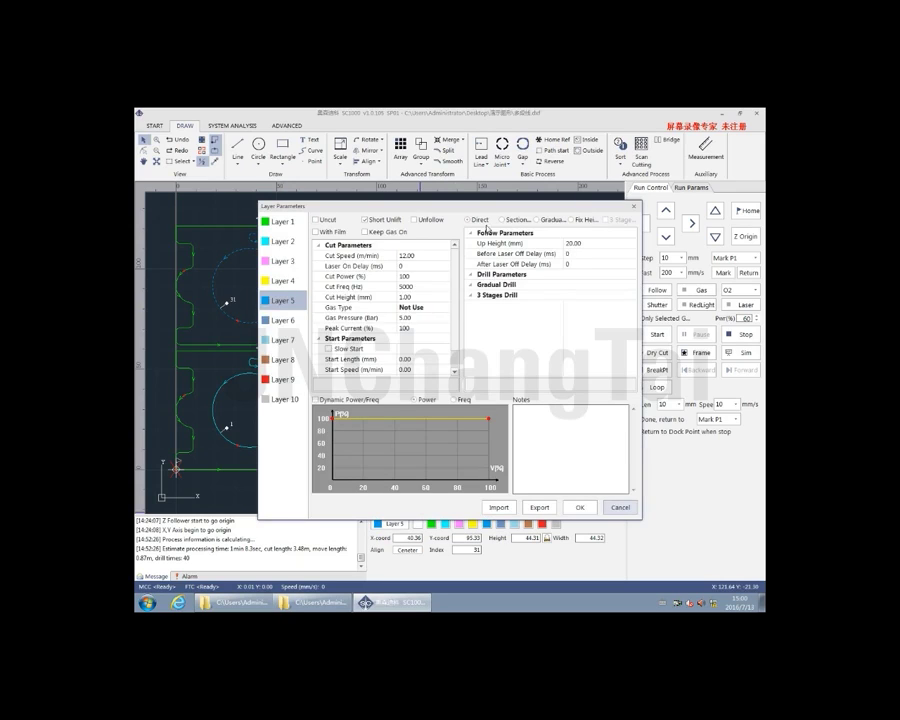
left_click(548, 220)
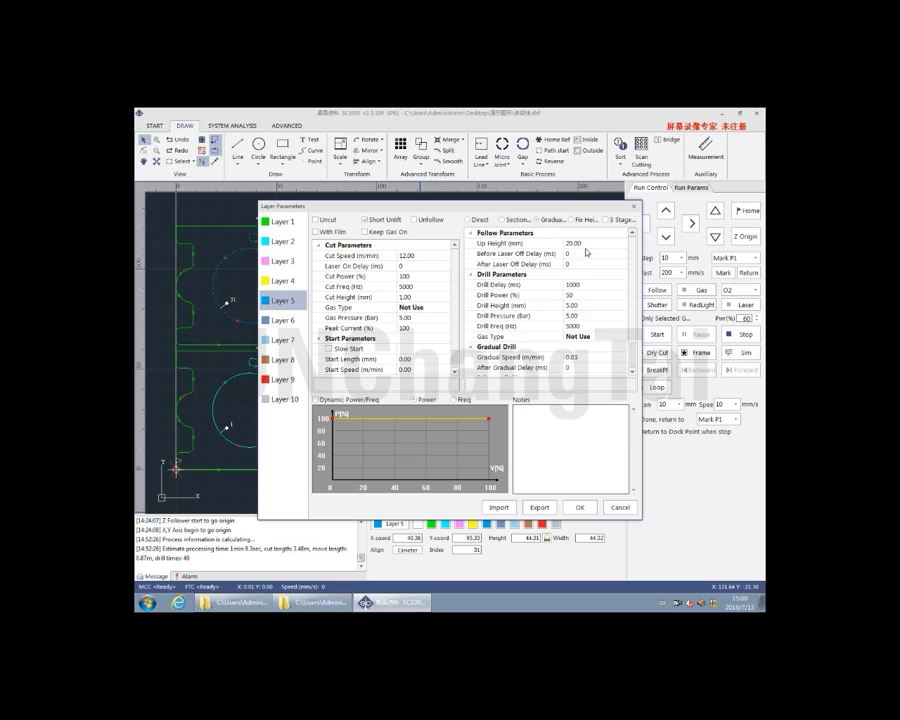
left_click(590, 305)
scroll(610, 315, "down", 1)
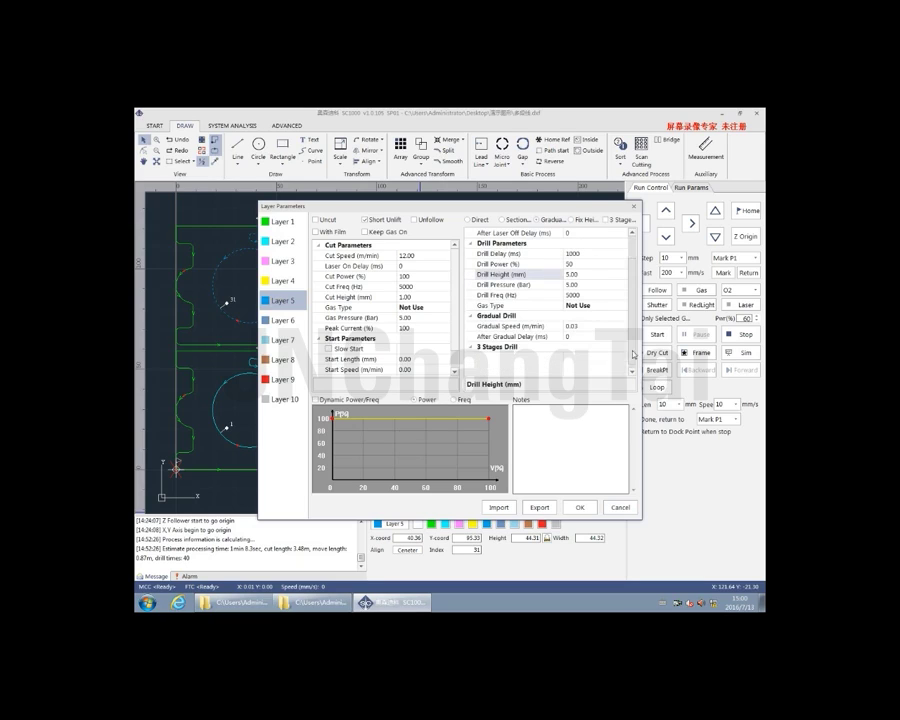
left_click(581, 327)
type("0.05")
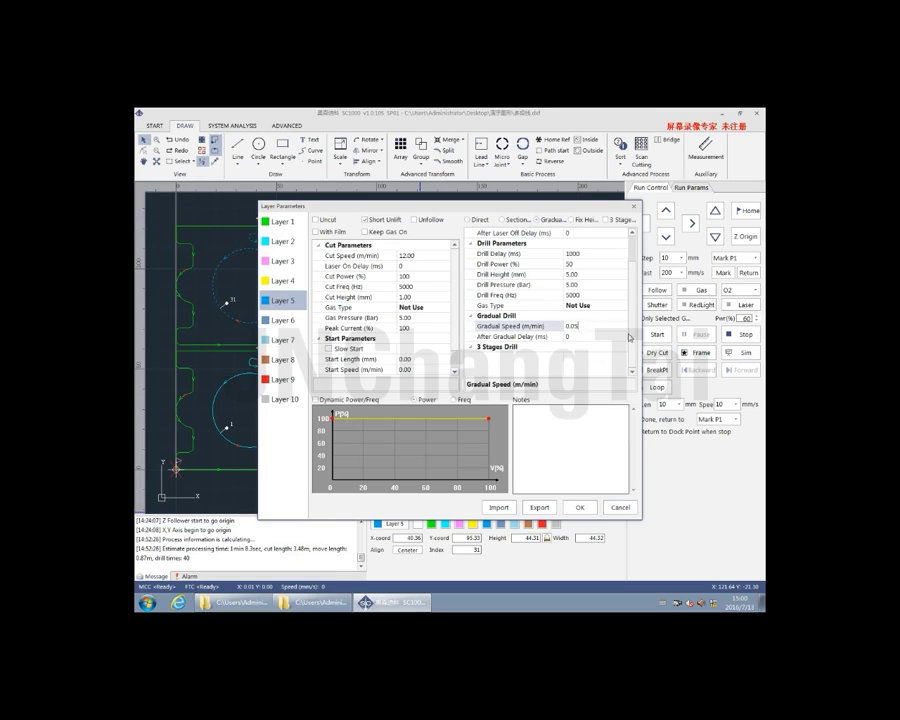
left_click(580, 507)
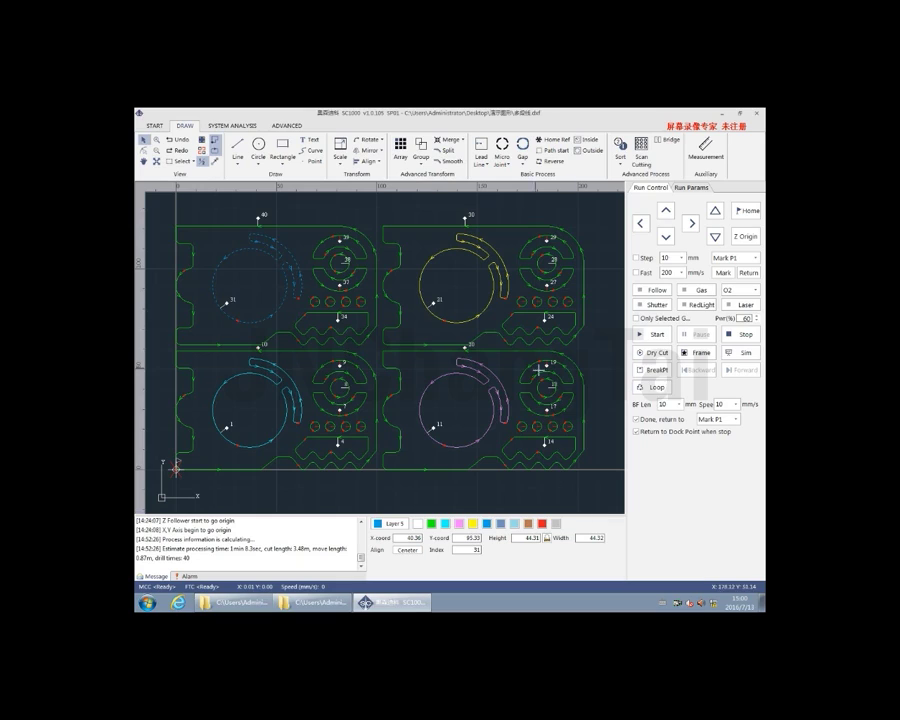
left_click(582, 352)
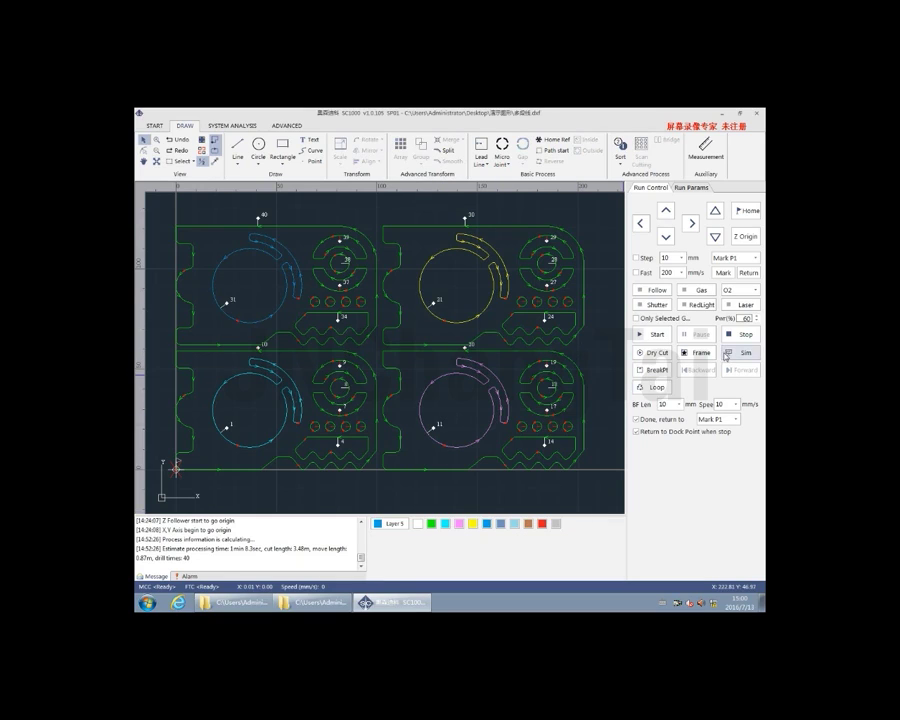
- Run a Sim of the four parts' cutting path, then stop it
left_click(726, 355)
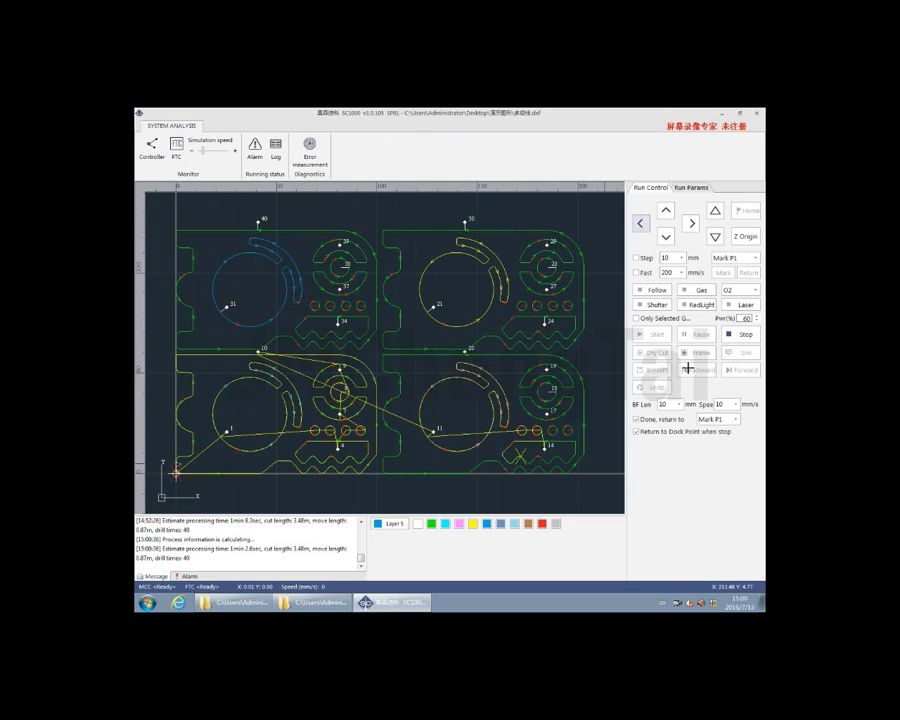
left_click(740, 337)
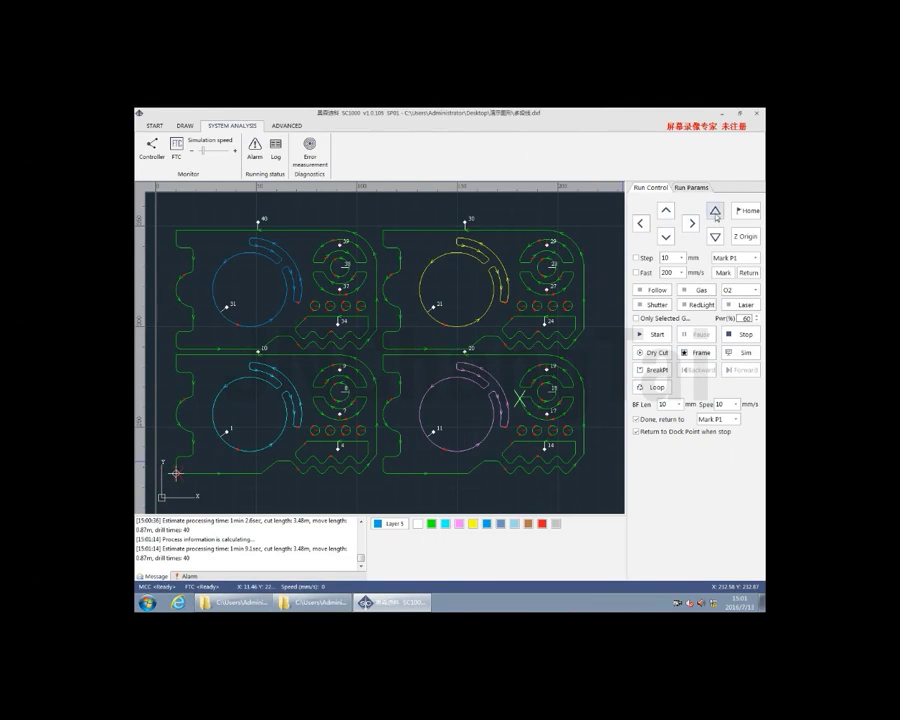
- Test Follow, Gas, Shutter and Laser outputs, keeping O2 as the gas type
left_click(660, 292)
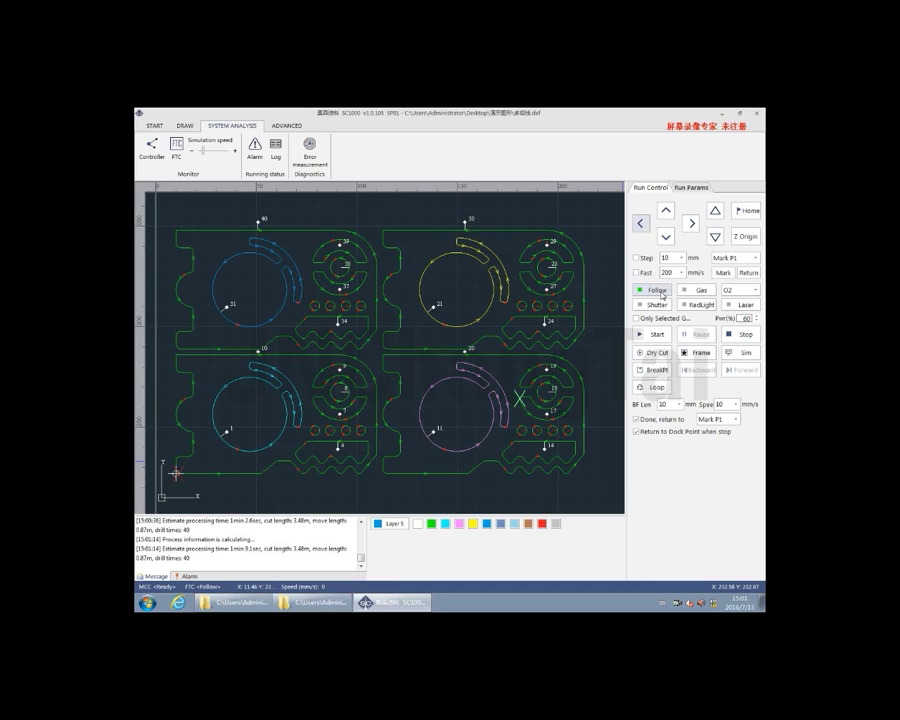
left_click(704, 291)
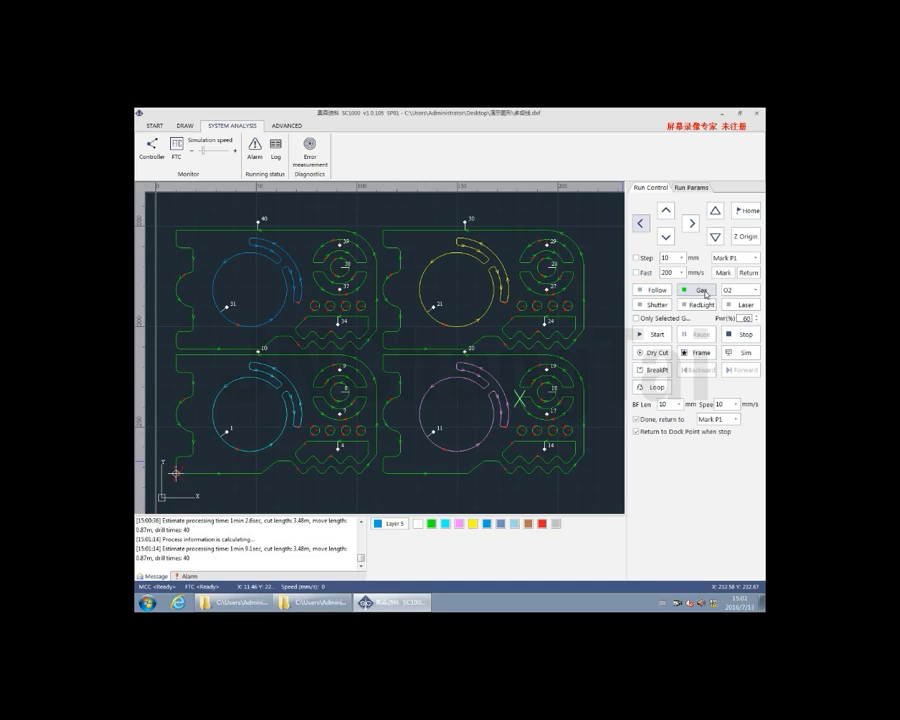
left_click(704, 291)
left_click(755, 290)
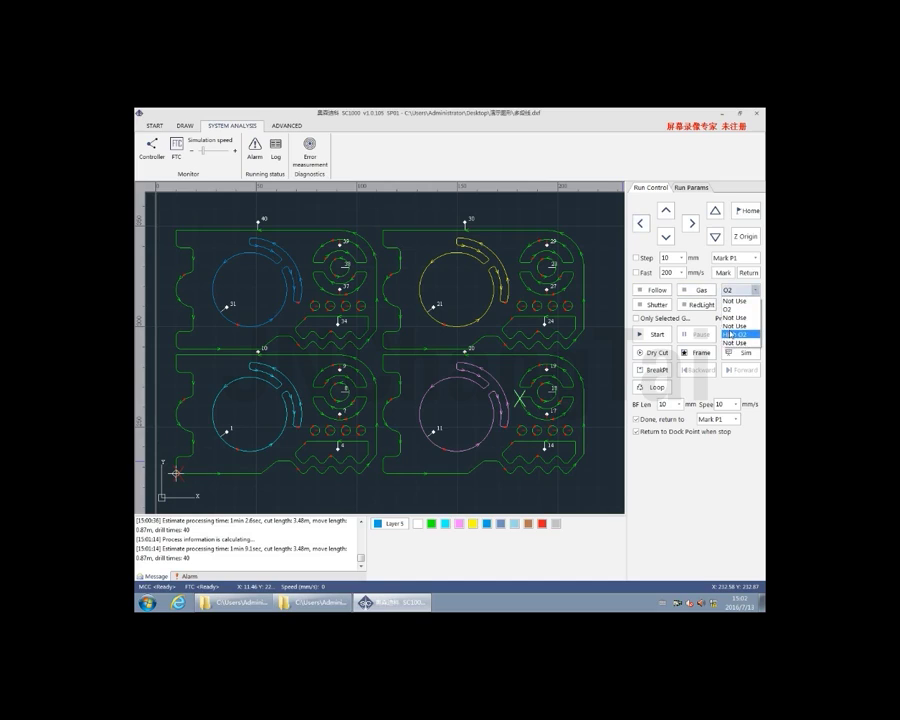
left_click(730, 309)
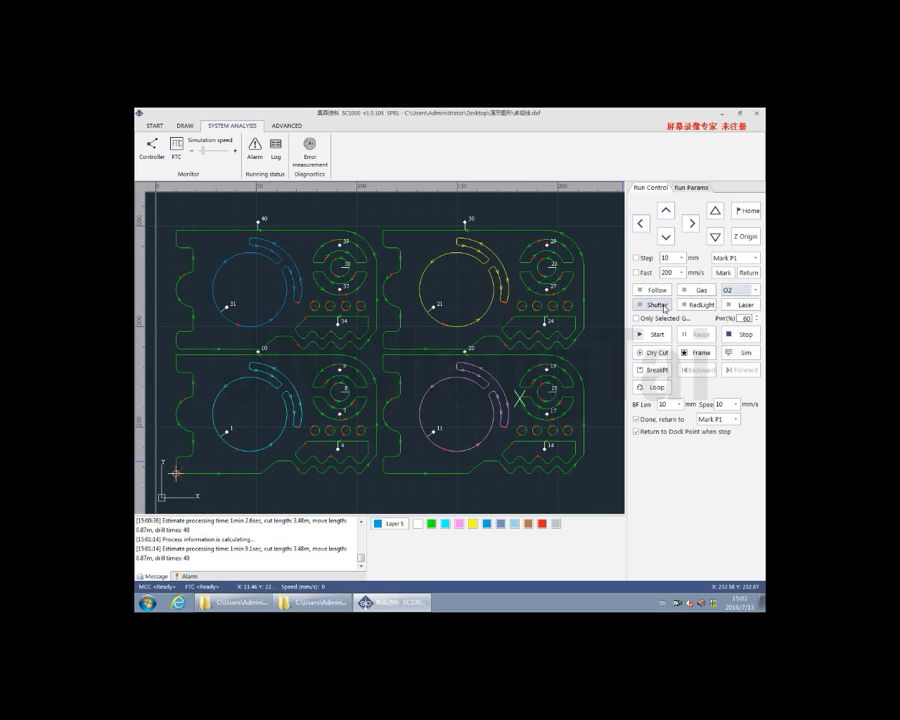
left_click(663, 308)
left_click(663, 308)
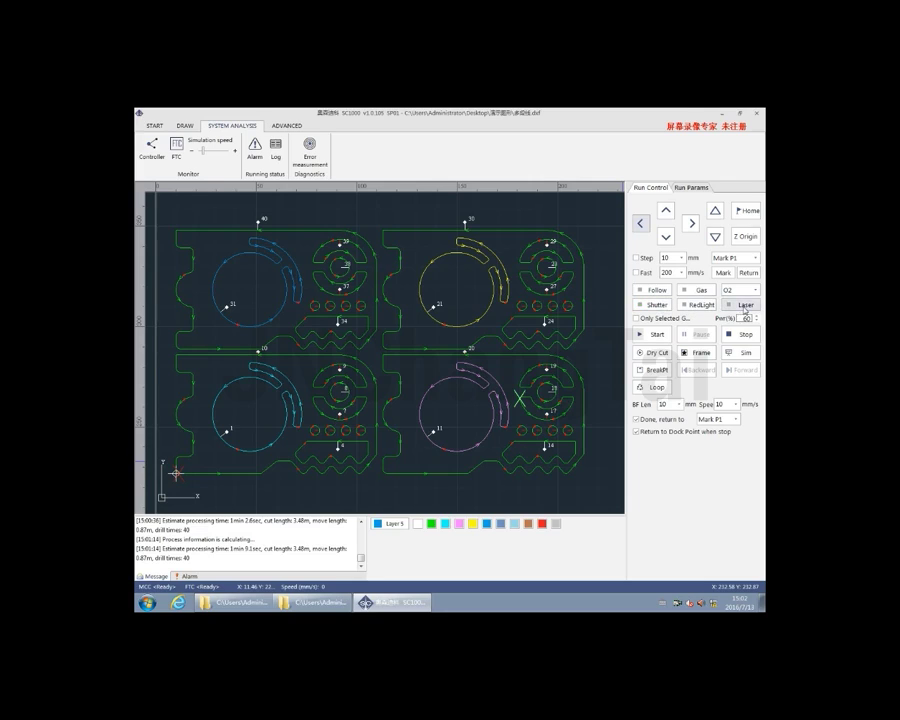
left_click(744, 310)
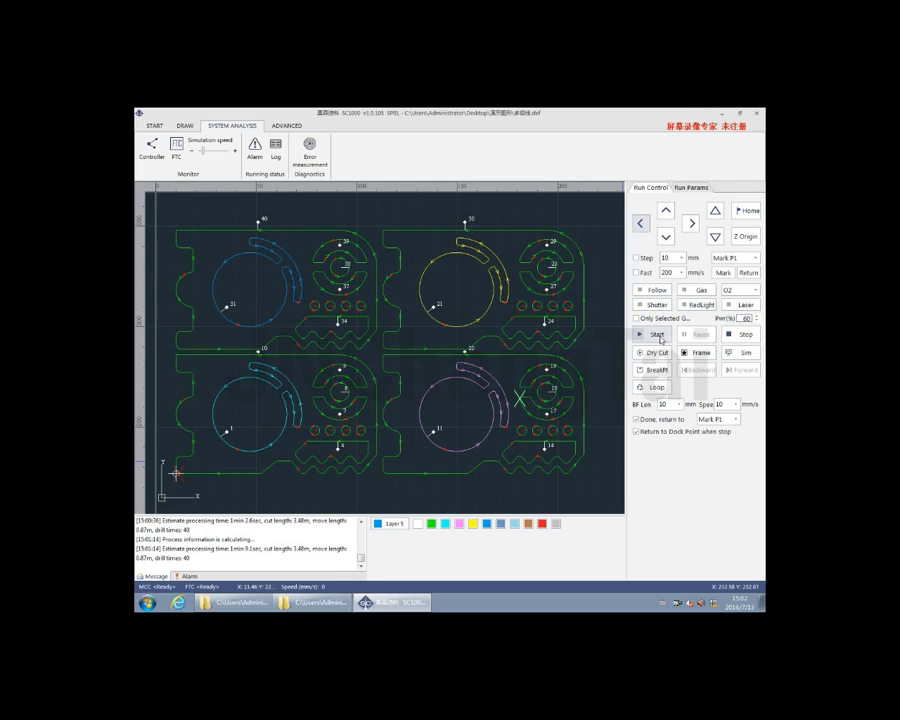
- Trace the frame, start and stop a dry cut, then rerun Sim at higher simulation speed
left_click(695, 358)
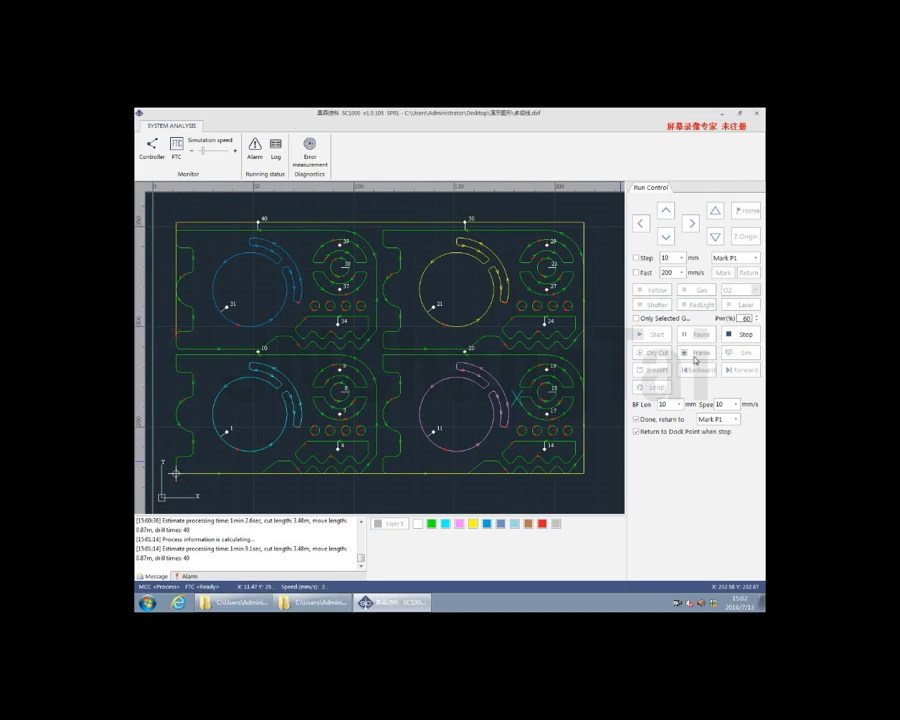
left_click(660, 353)
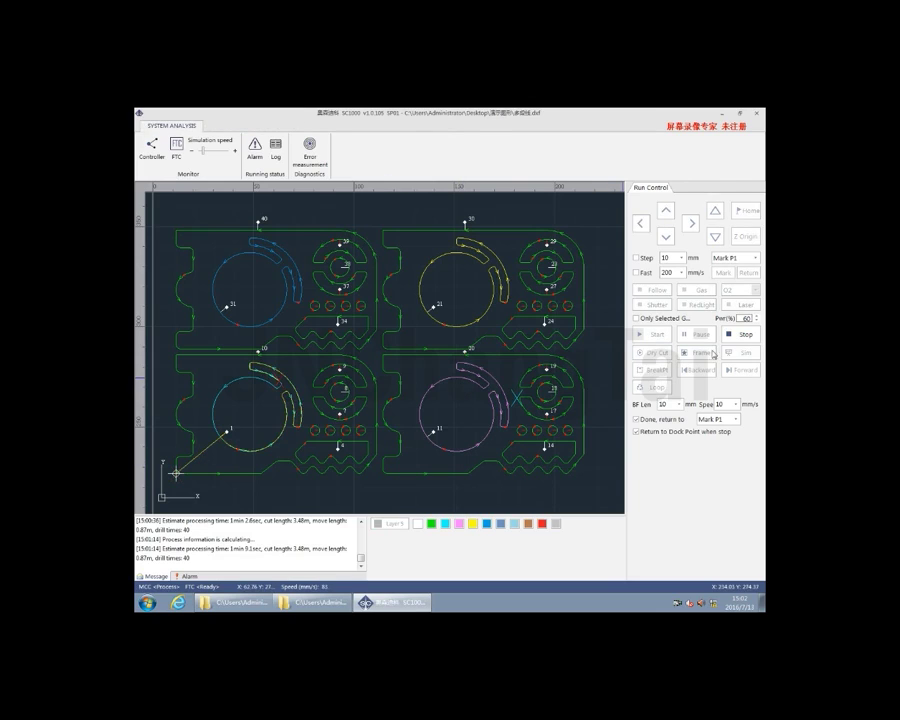
left_click(740, 336)
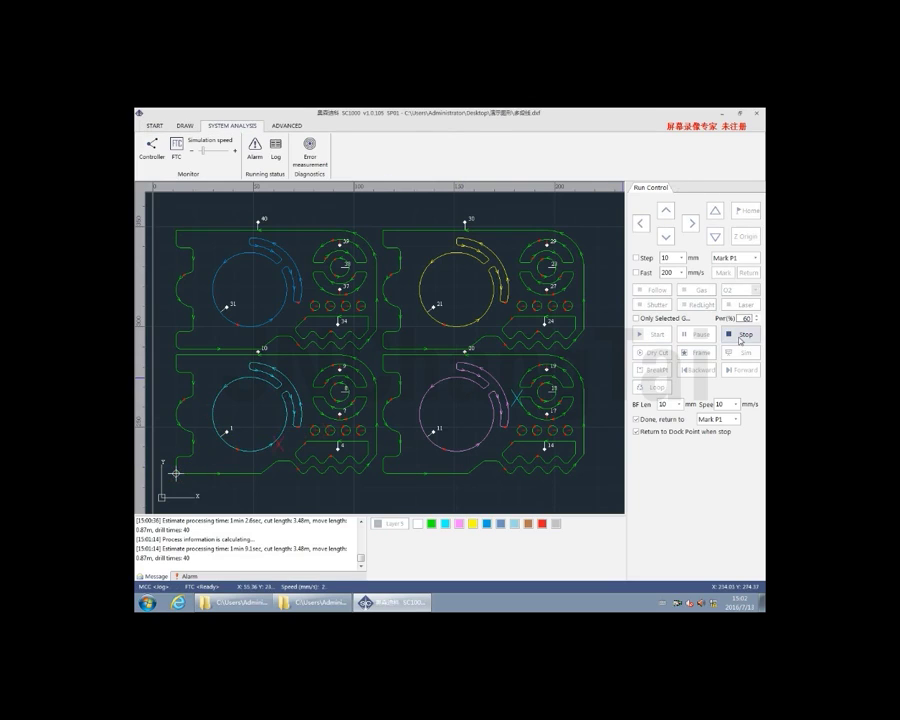
left_click(741, 354)
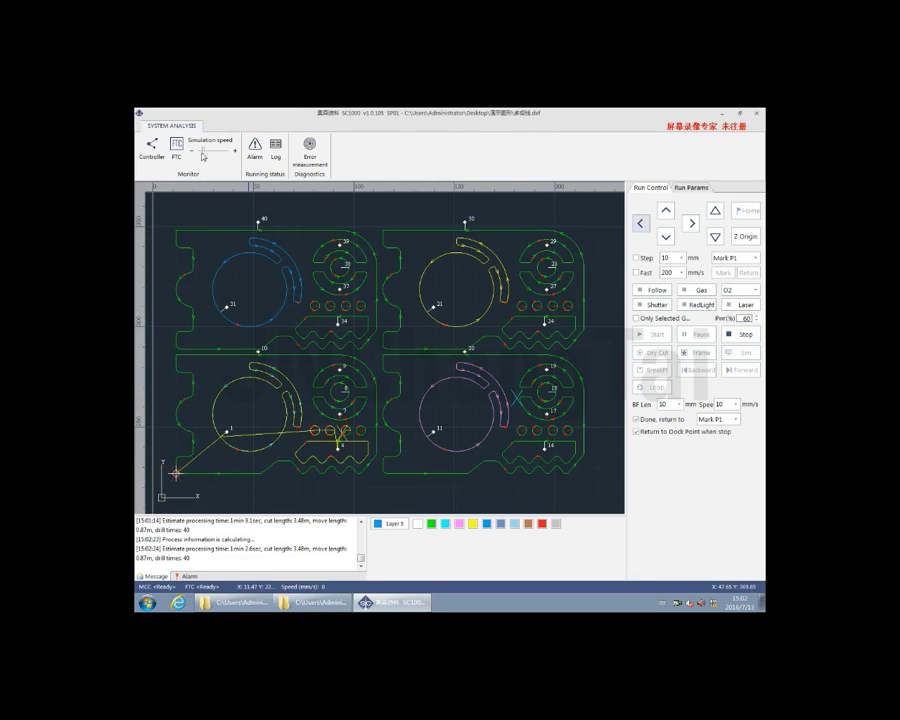
left_click_drag(203, 151, 222, 152)
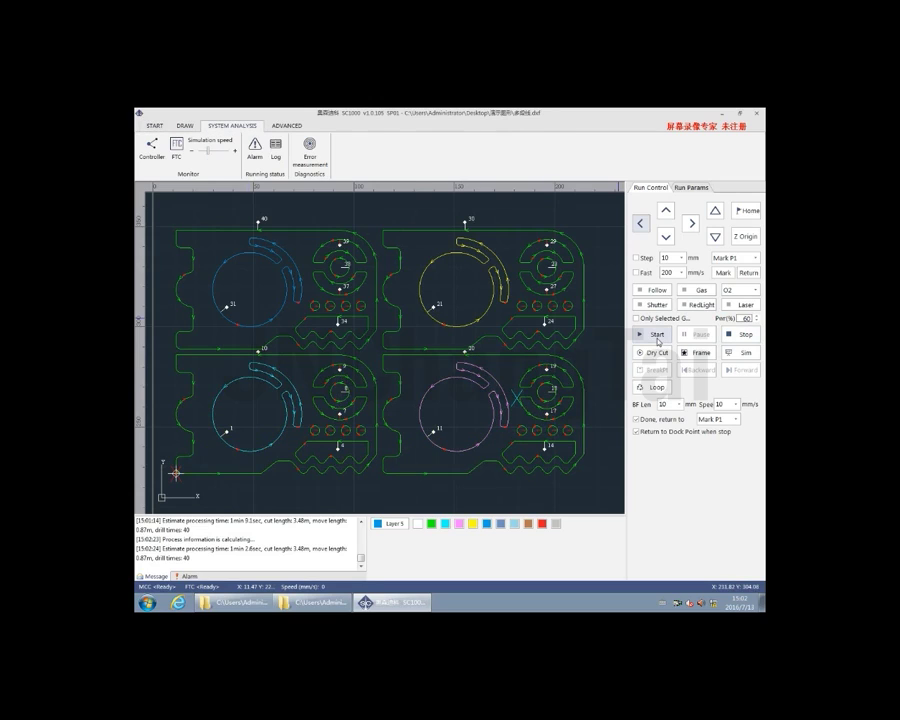
- Start the cut, pause it, jog the cutting head, then continue cutting
left_click(657, 341)
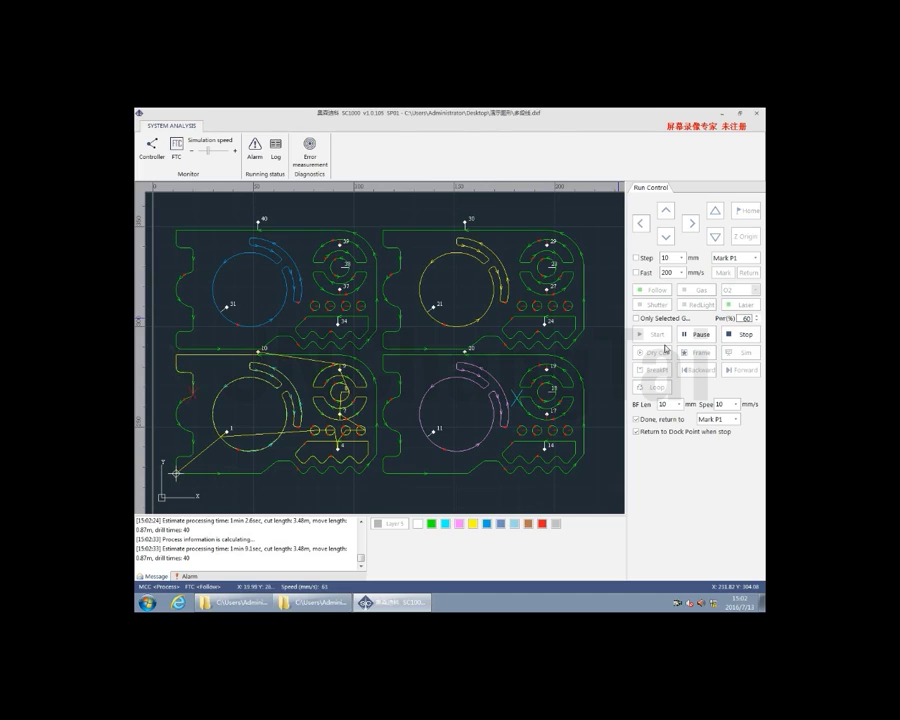
left_click(698, 338)
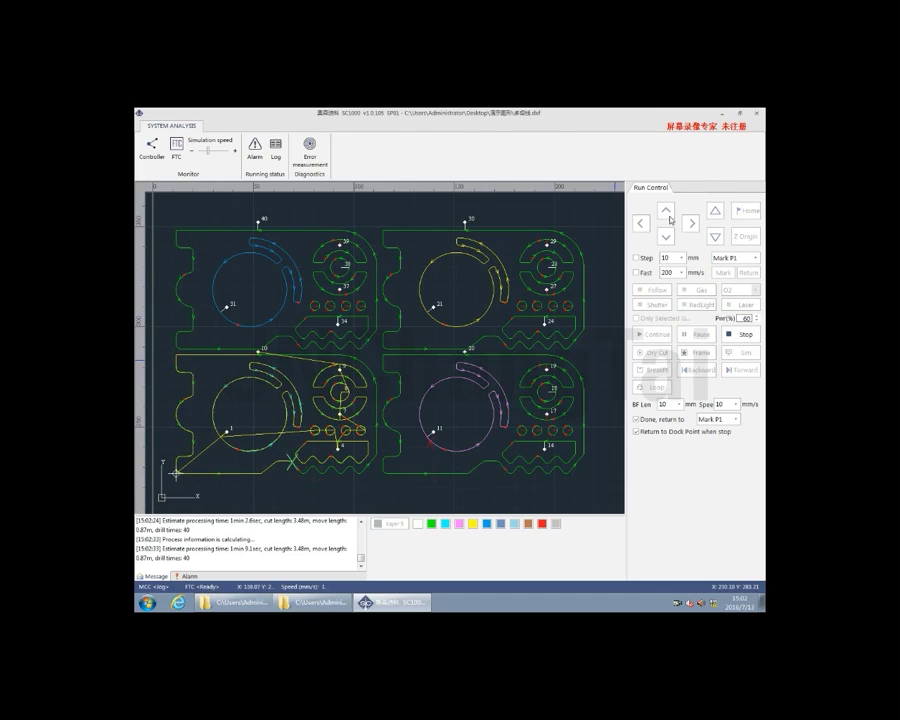
left_click(655, 333)
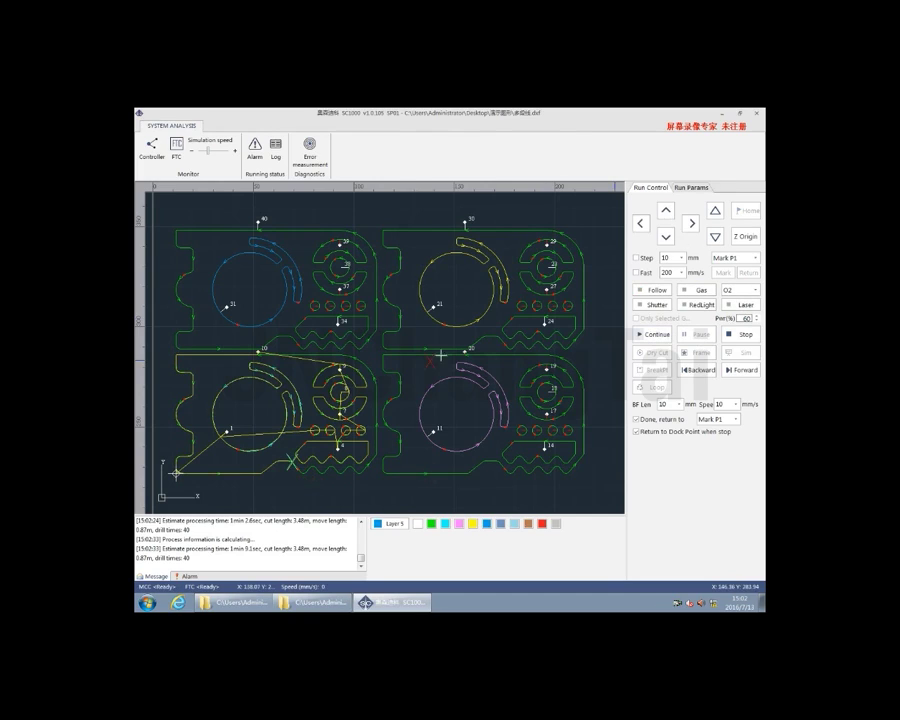
left_click(660, 335)
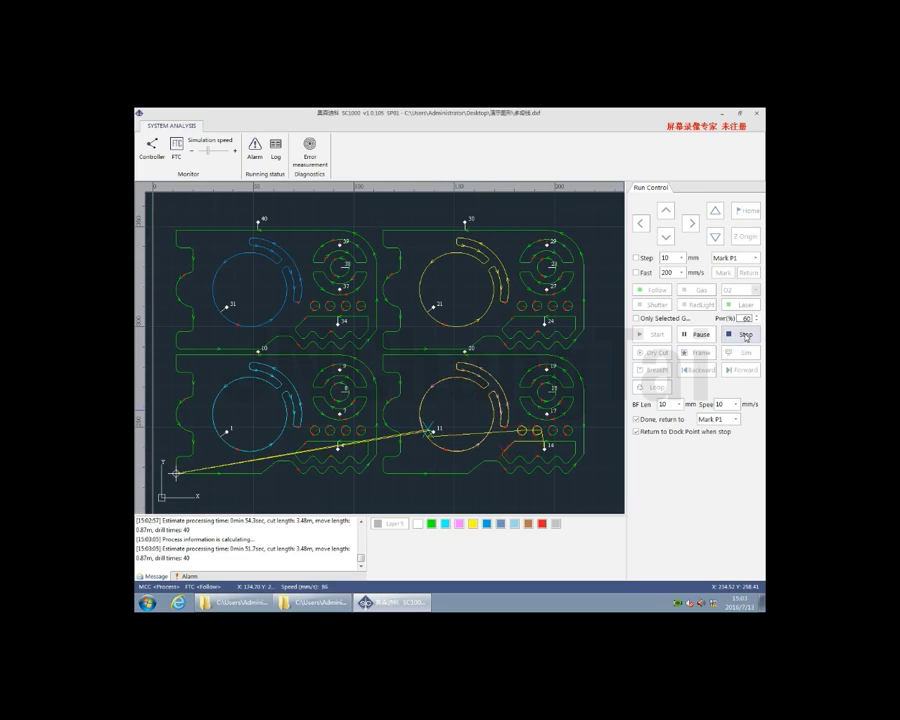
- Stop, pick a point on the lower-right part, continue from this point, then stop again
left_click(745, 337)
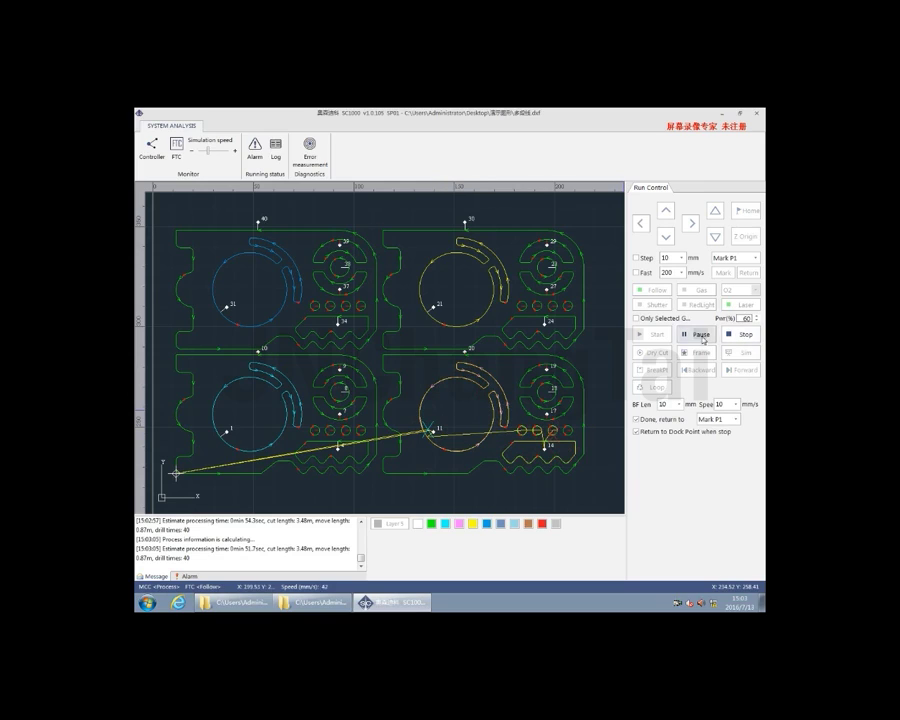
left_click(520, 356)
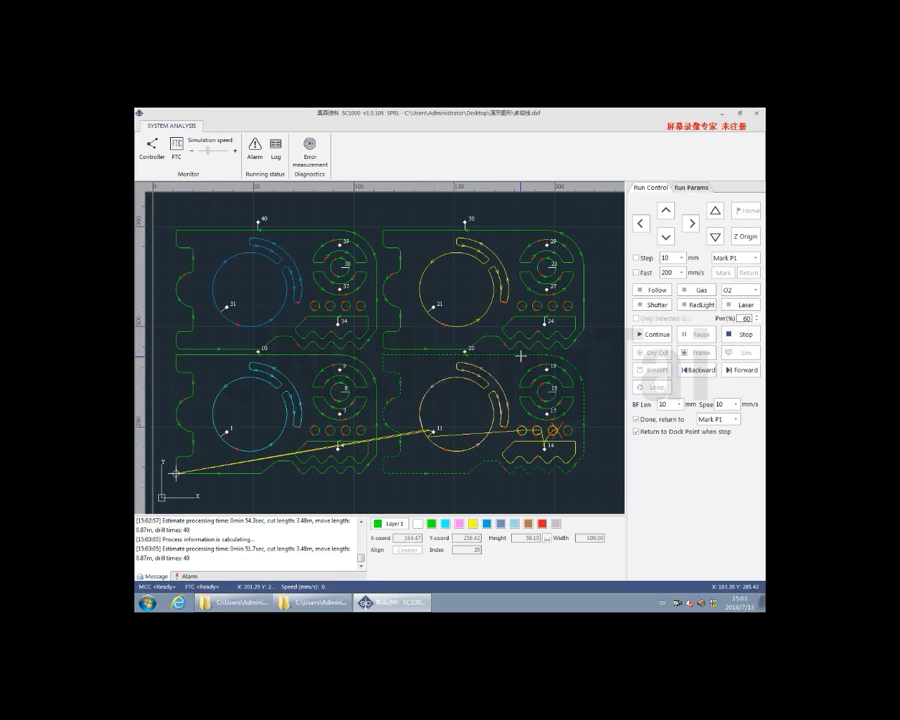
right_click(520, 355)
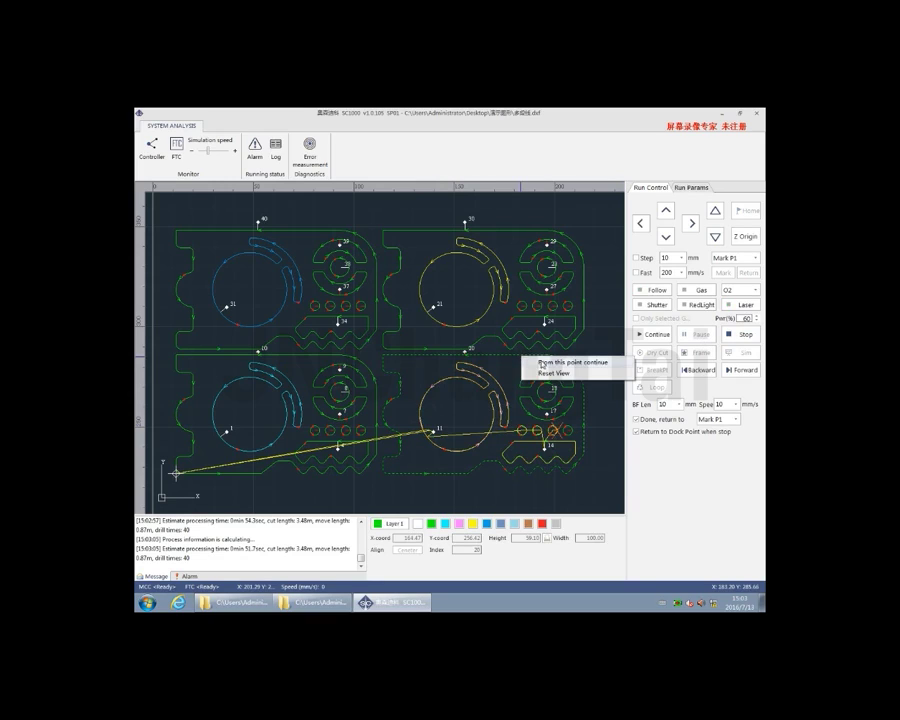
left_click(598, 368)
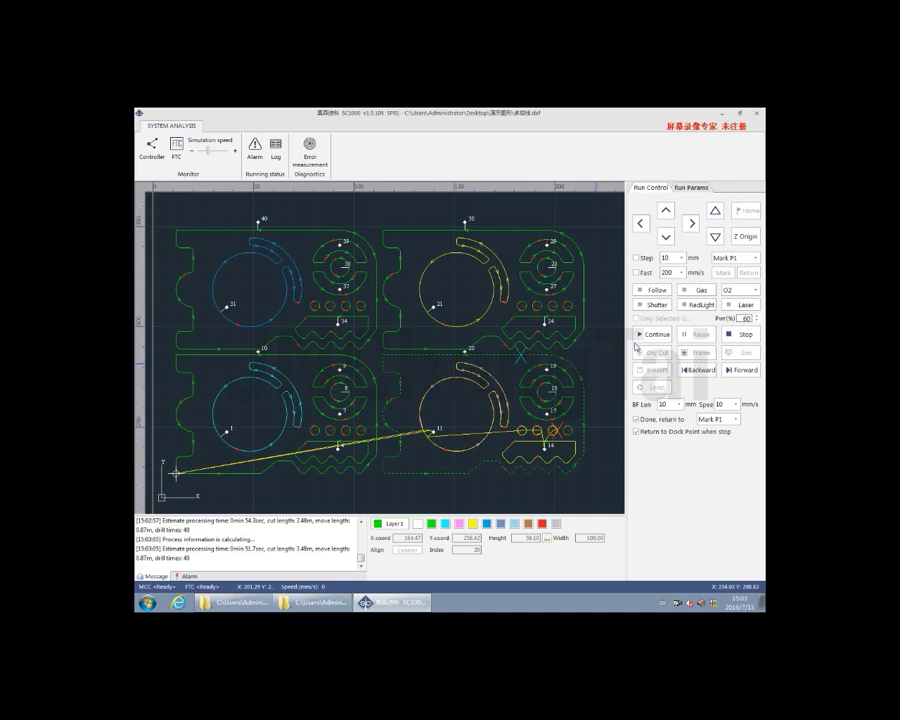
left_click(659, 338)
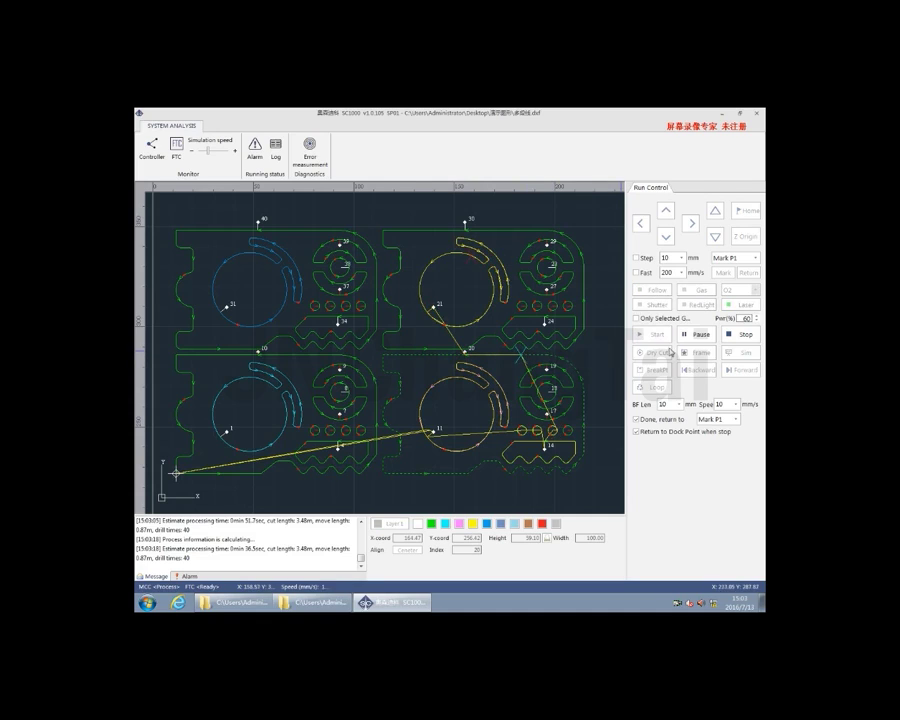
left_click(737, 342)
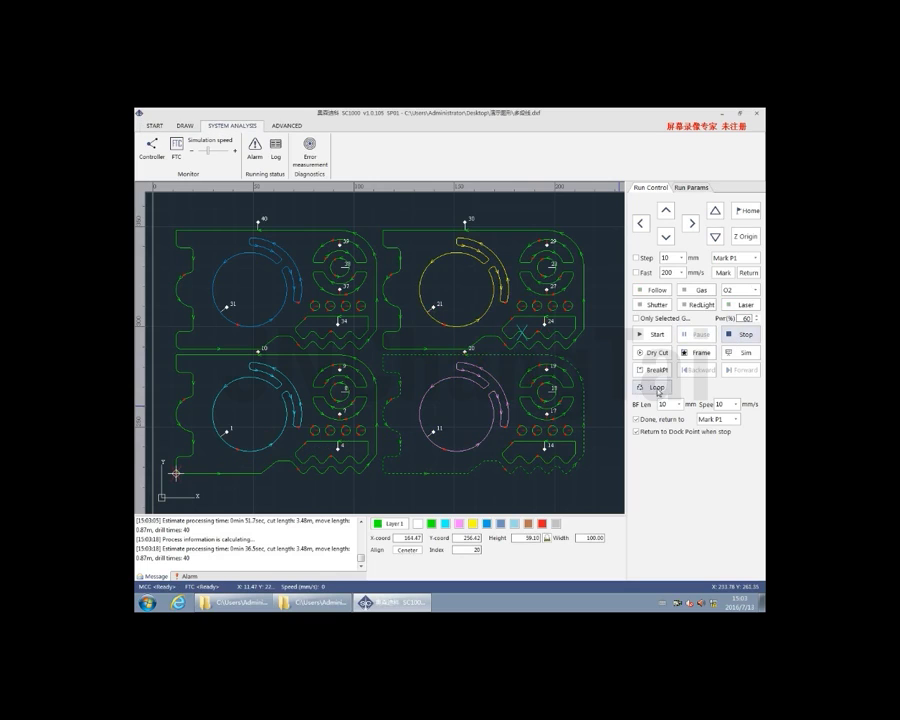
- Start a Loop dry cut with 10 loop times and 1.00 s interval
left_click(658, 389)
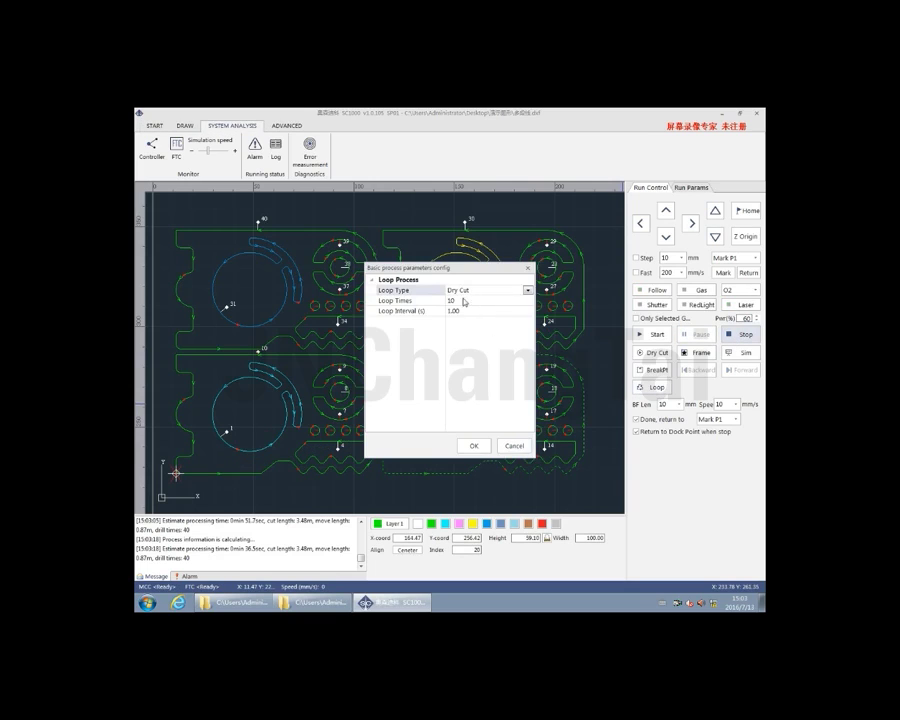
left_click(462, 311)
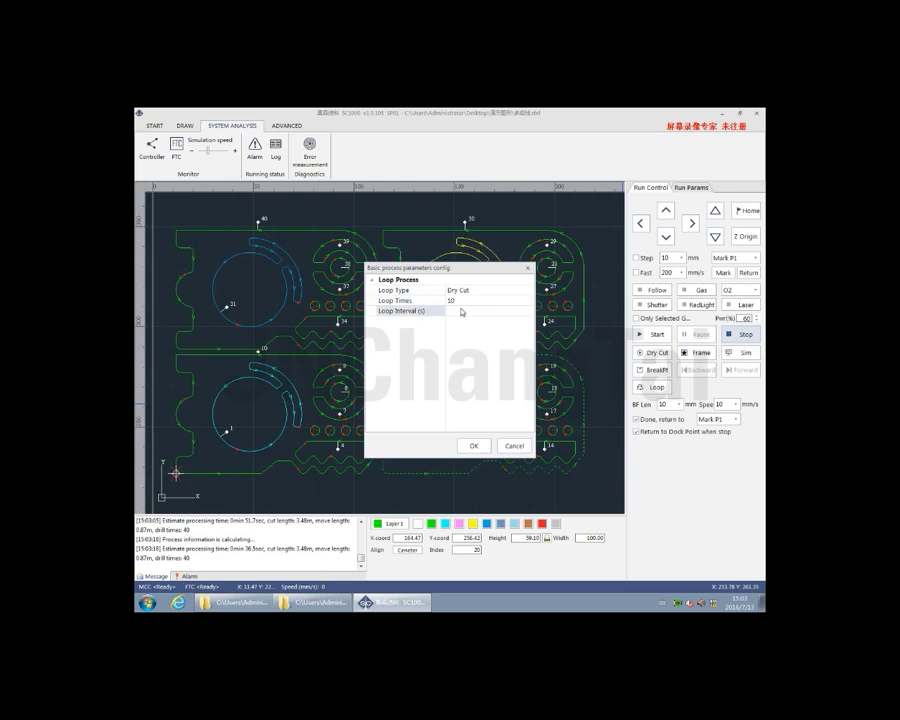
left_click(473, 445)
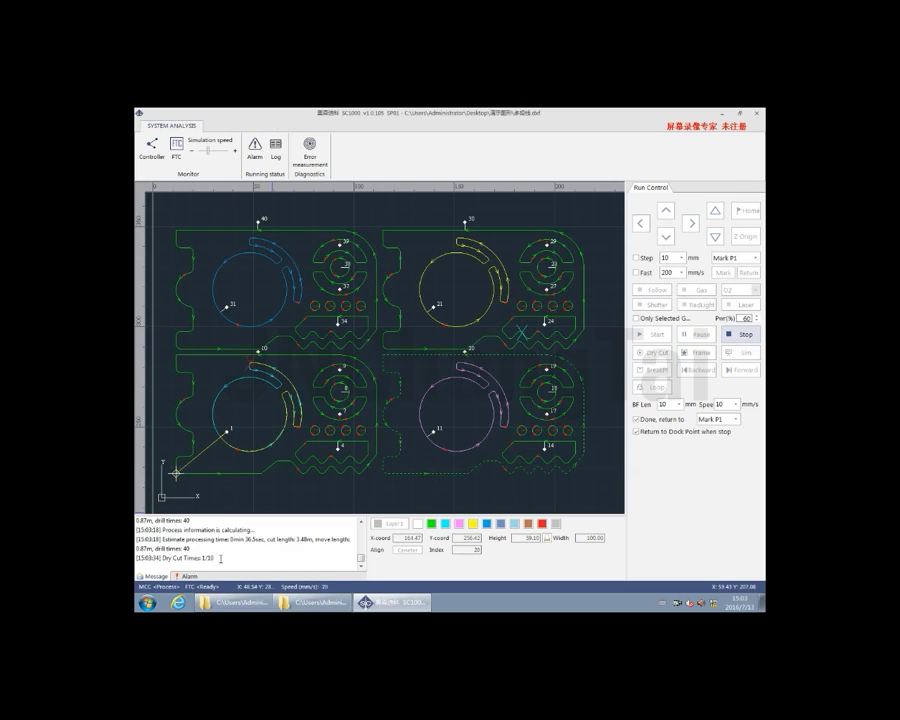
left_click_drag(220, 559, 158, 558)
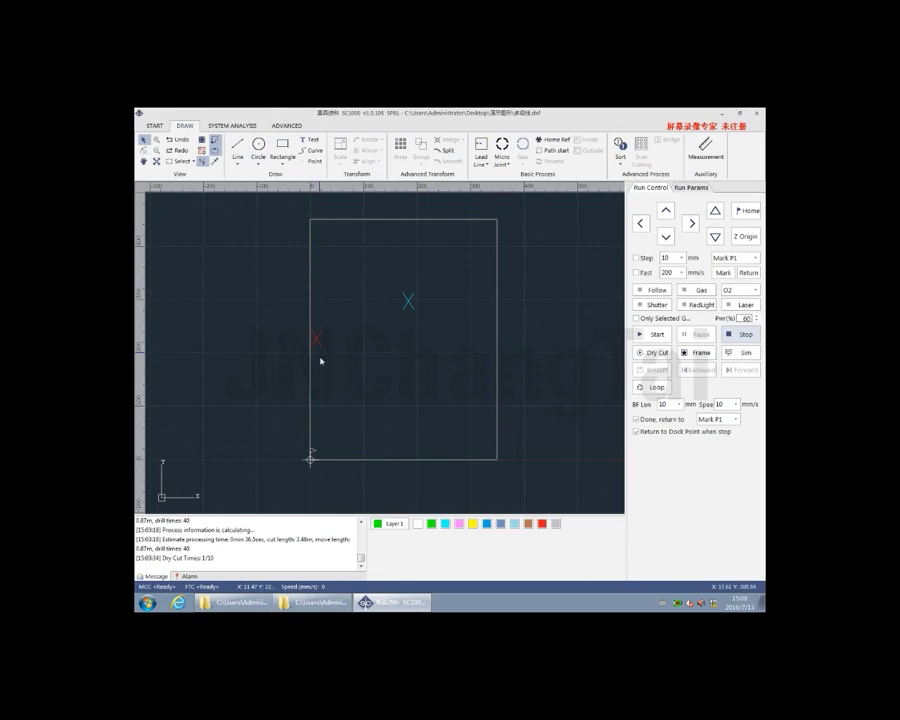
- Resize the small circle to 5 mm height and width
scroll(325, 424, "up", 3)
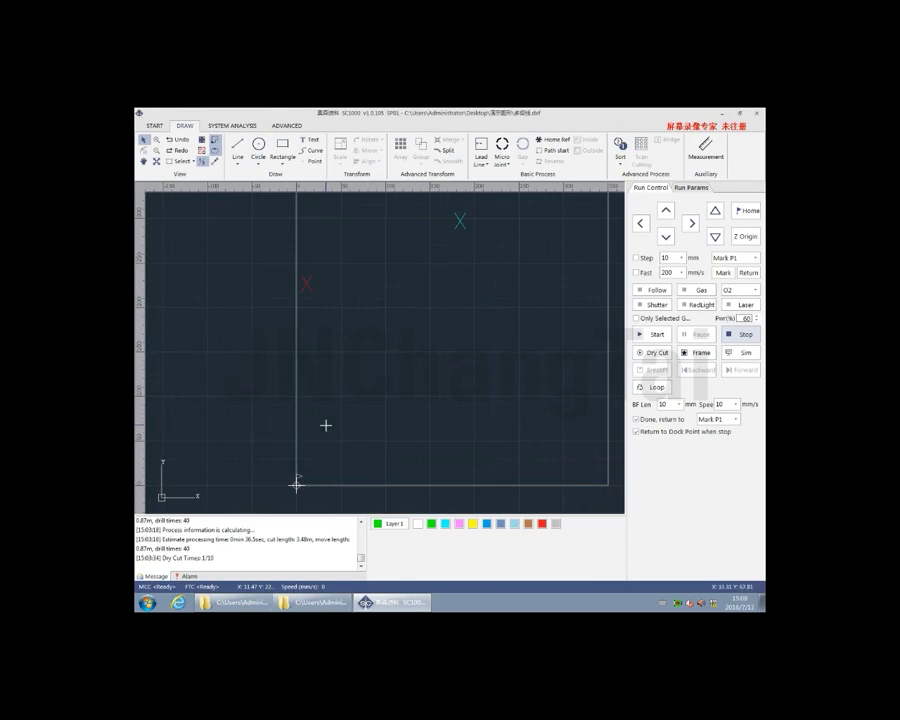
left_click(327, 428)
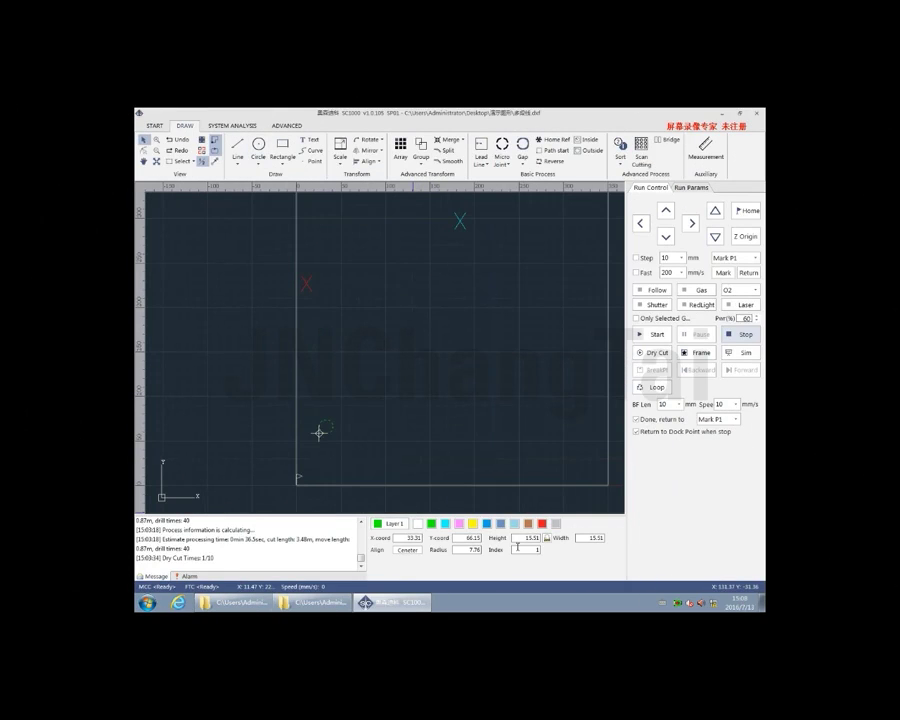
type("5")
key("Return")
- Array the circle into 10 rows by 10 columns and select the whole array
scroll(345, 432, "up", 3)
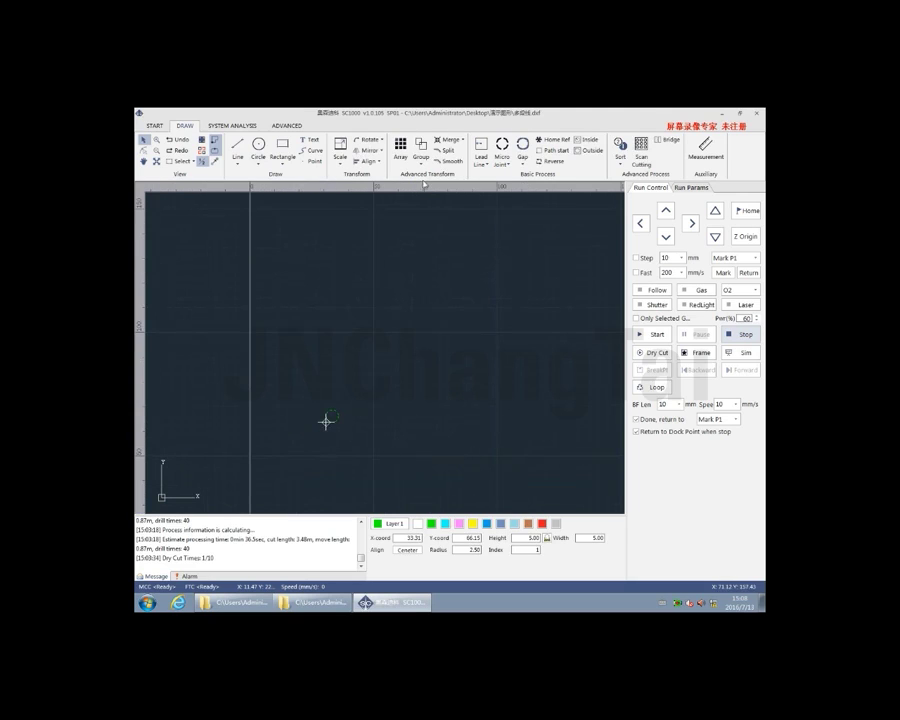
left_click(400, 148)
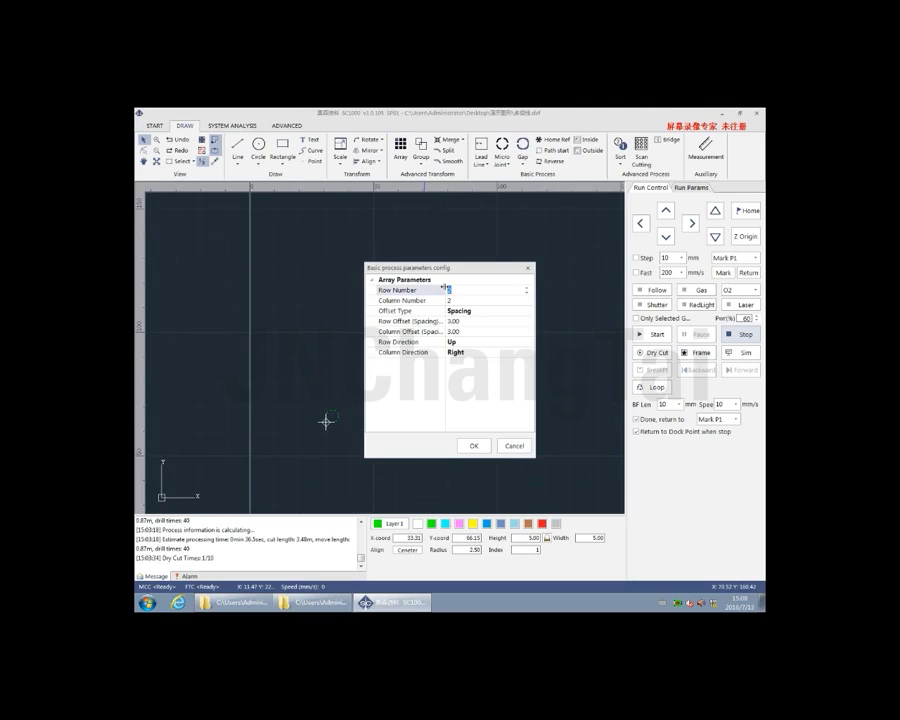
left_click(460, 301)
type("10")
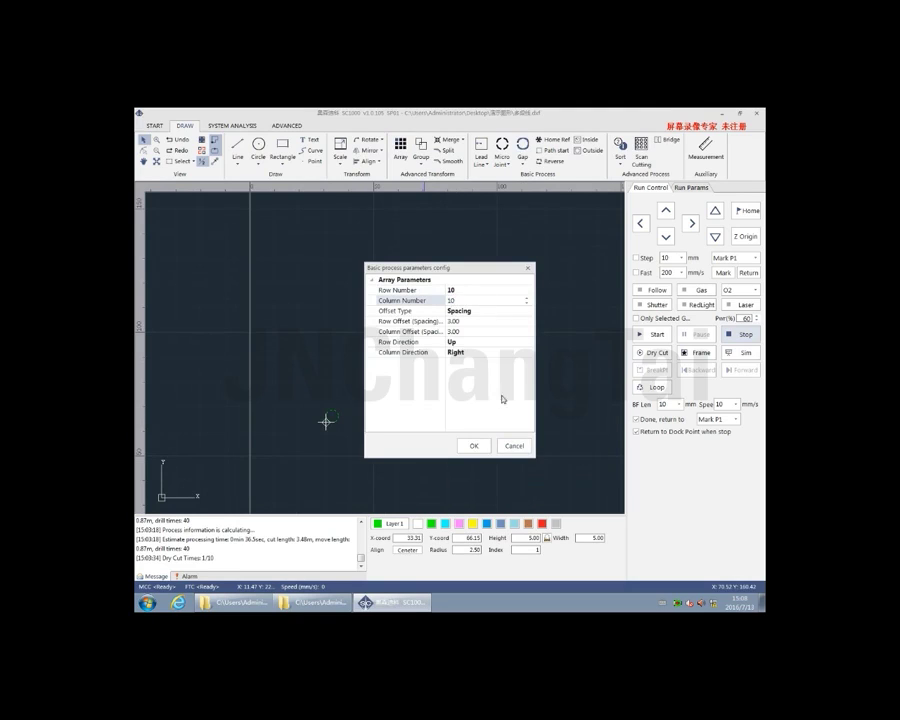
left_click(474, 446)
scroll(412, 393, "up", 2)
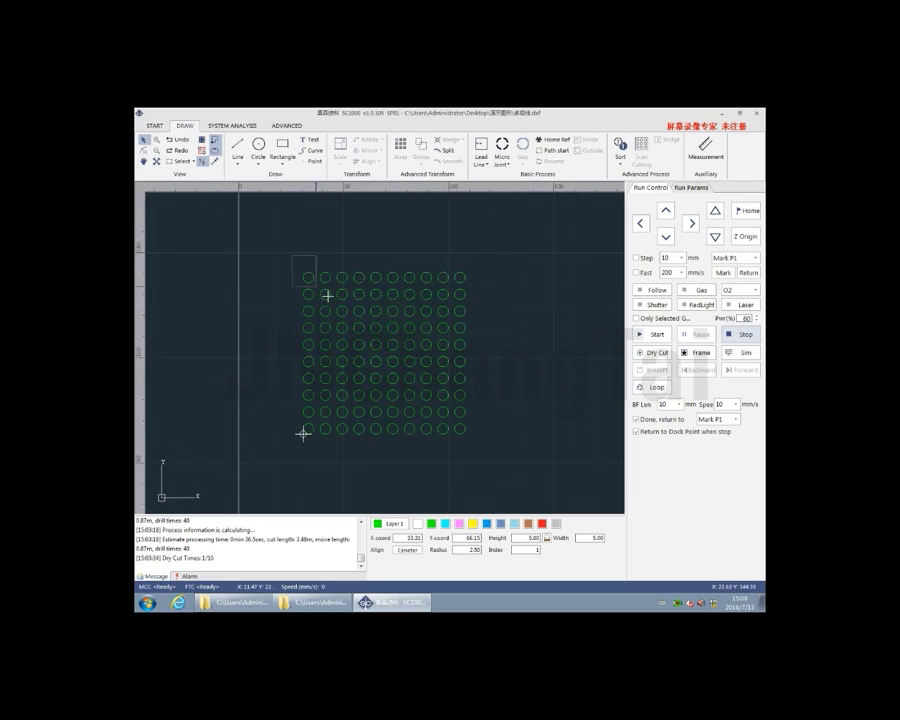
left_click_drag(327, 296, 498, 450)
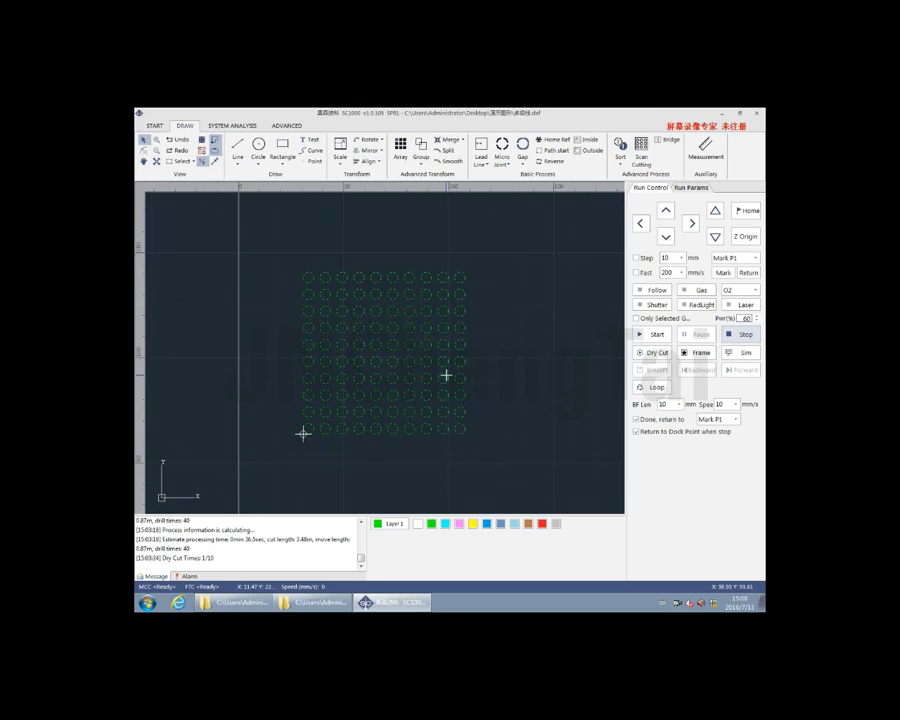
- Apply Scan Cutting to the 100-circle array, linking its rows with a serpentine path
left_click(641, 150)
scroll(423, 311, "up", 3)
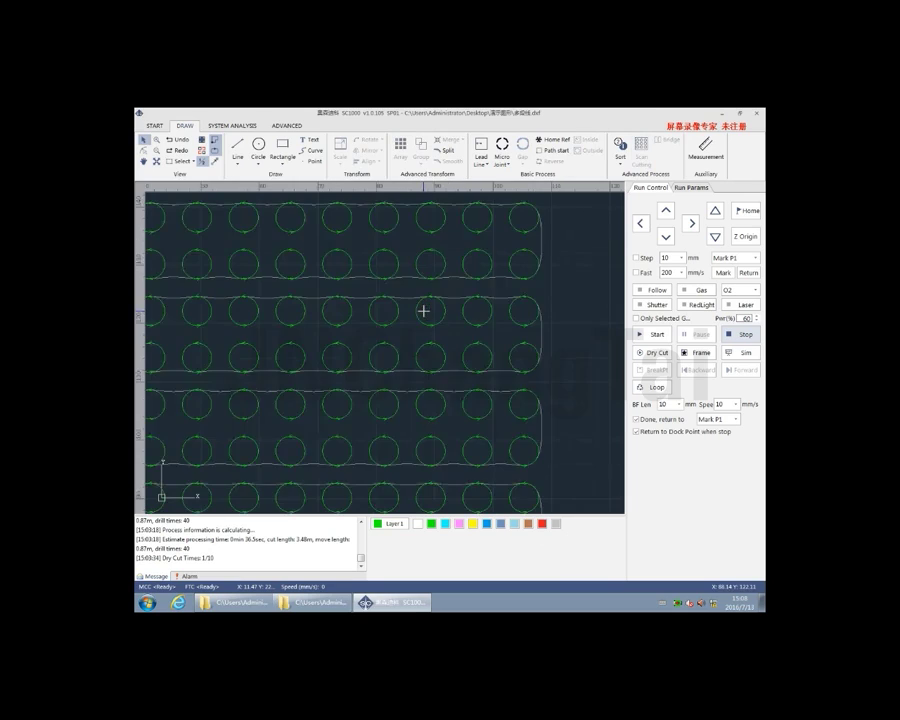
scroll(423, 311, "down", 6)
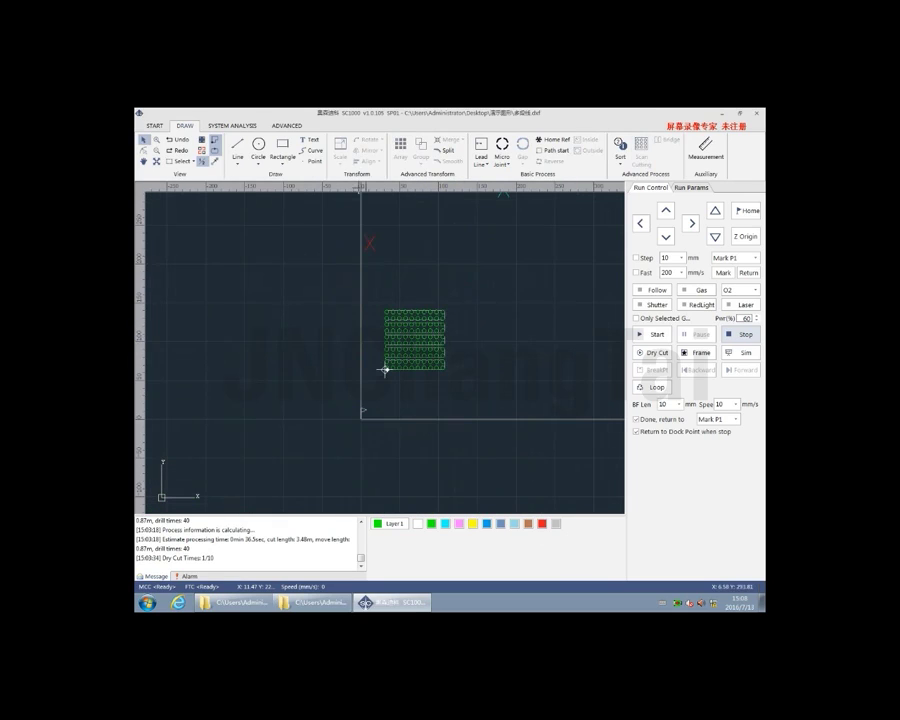
scroll(490, 349, "up", 2)
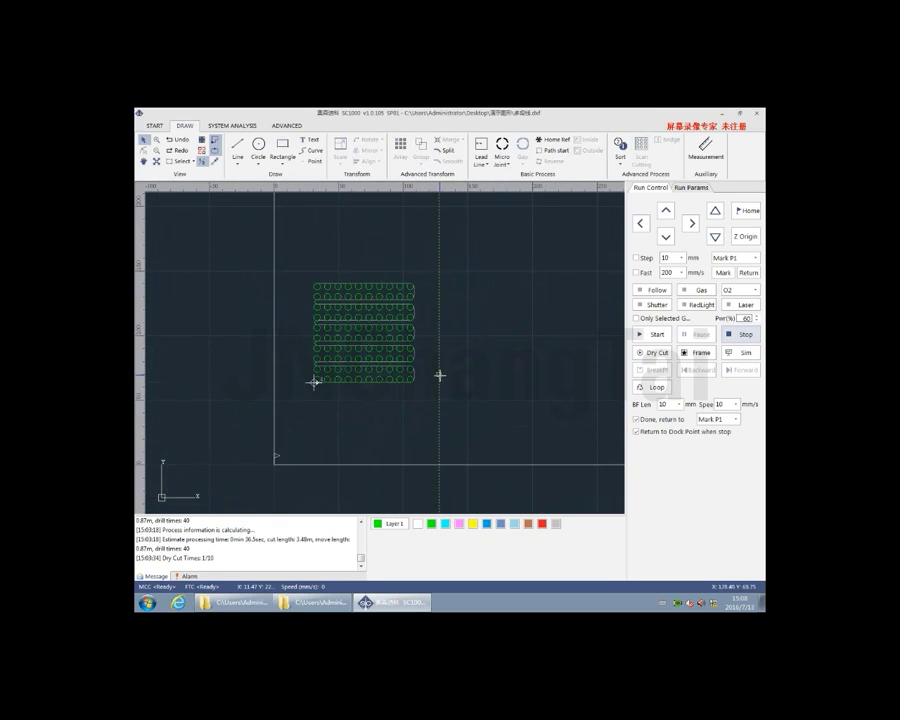
- Resize the small square to 5 × 5 mm and array it into a grid beside the circles
left_click(443, 378)
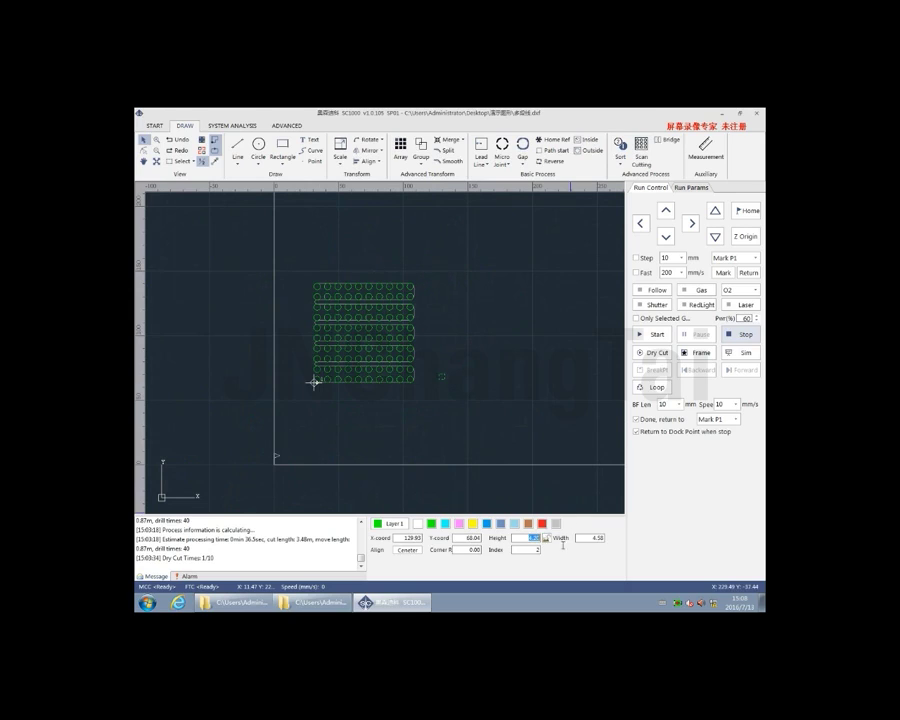
type("4")
scroll(452, 390, "up", 3)
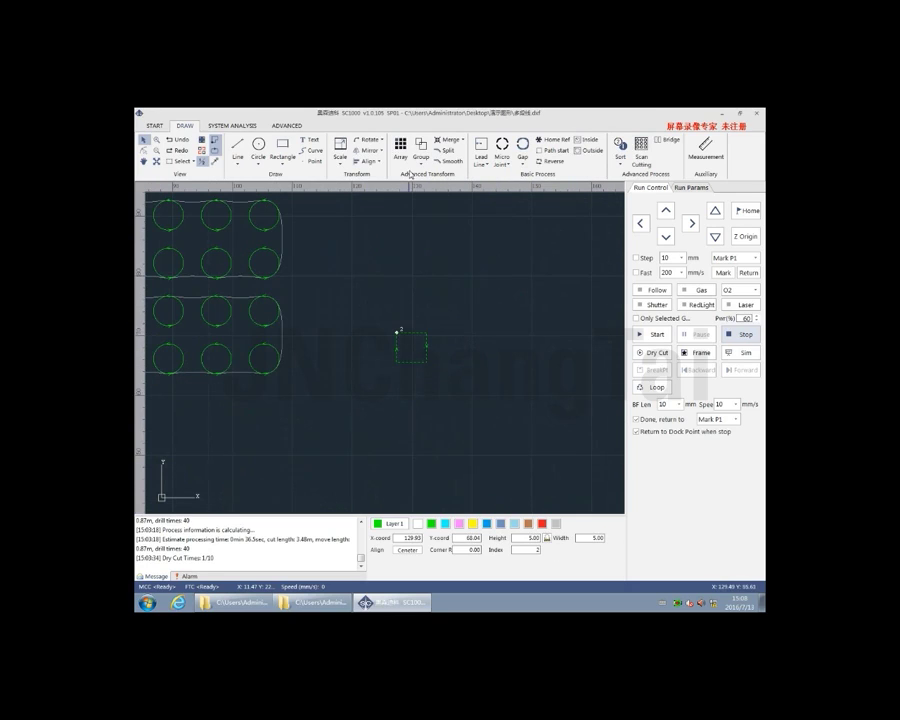
left_click(400, 150)
left_click(474, 445)
- Select the square array and apply Scan Cutting to it
scroll(468, 384, "down", 3)
left_click(471, 312)
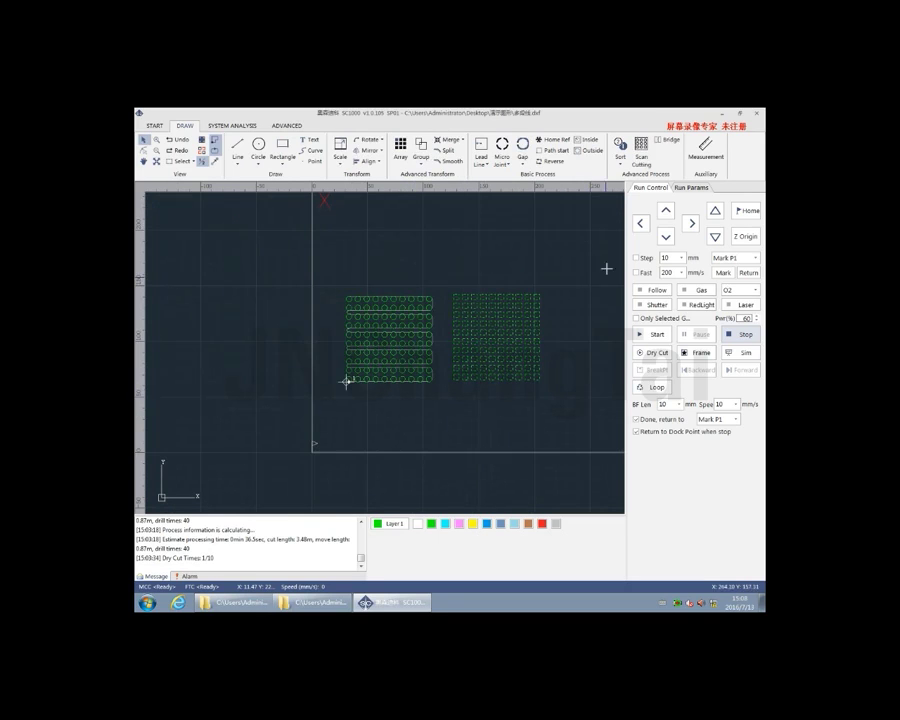
left_click(641, 150)
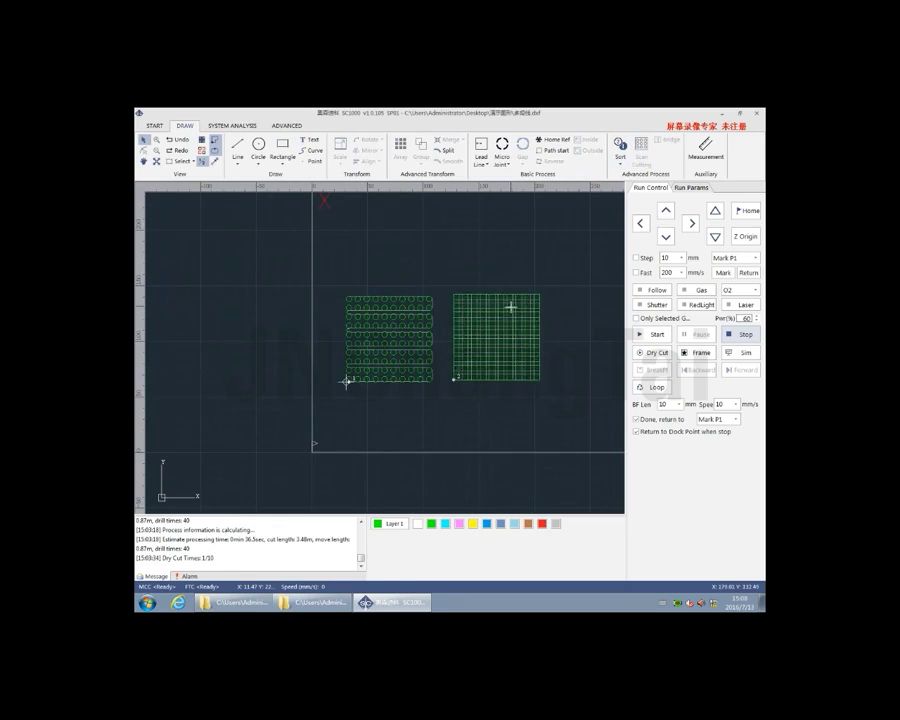
scroll(500, 326, "up", 2)
scroll(550, 342, "down", 2)
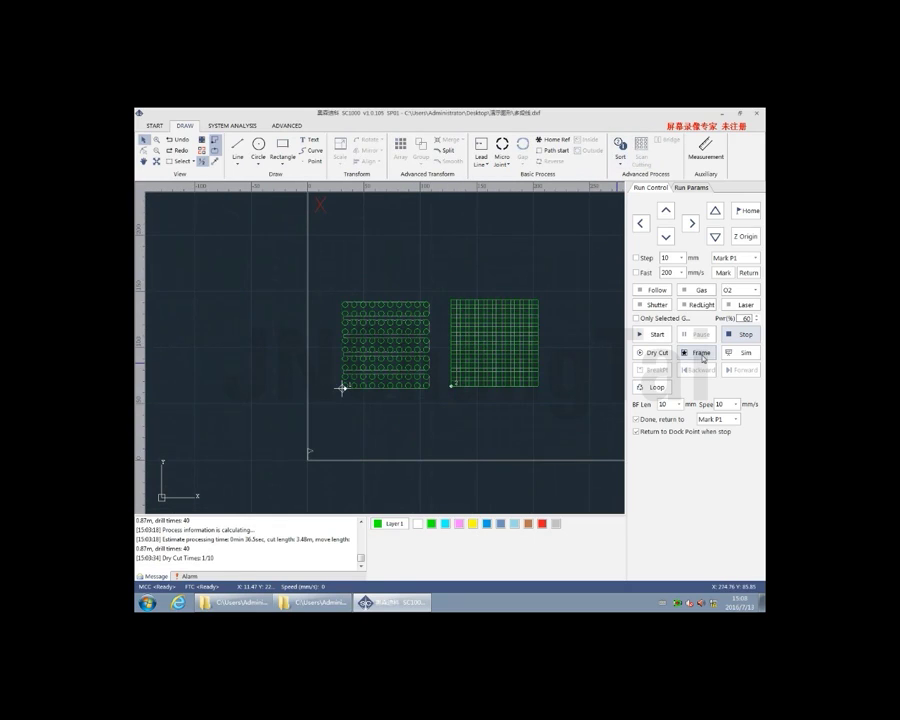
- Start the Run Control simulation to cut both the circle and square arrays
left_click(741, 352)
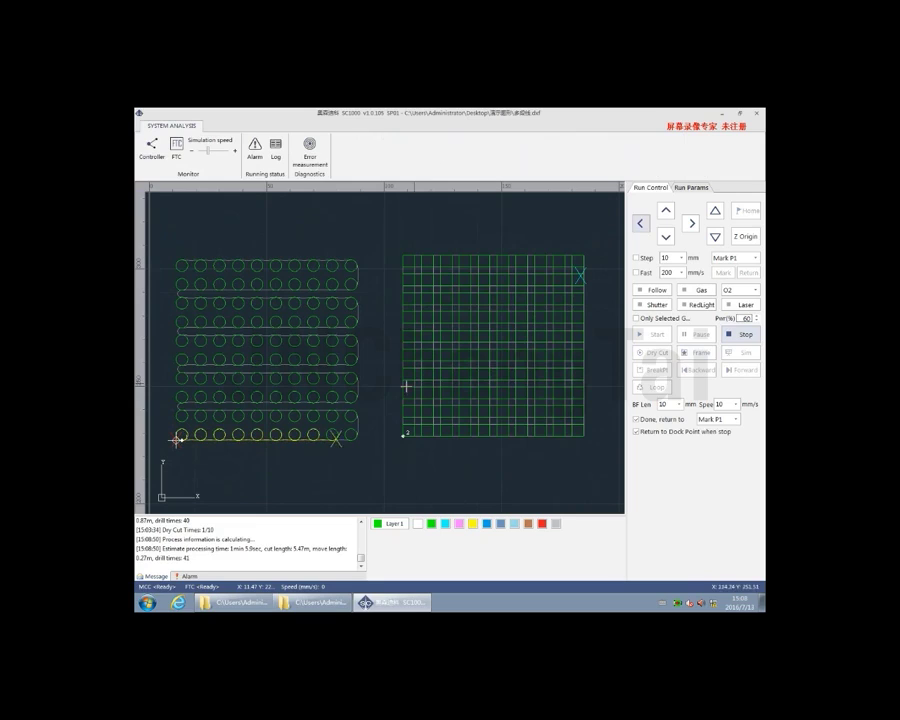